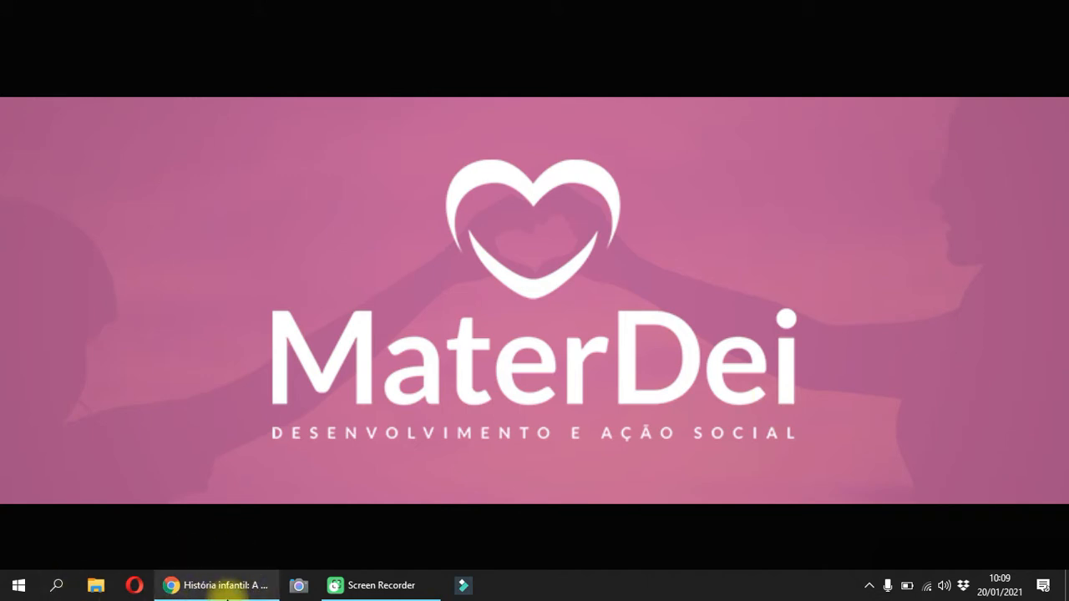
Switch to Chrome, agree to the privacy notice on the O Meu Bebé page, and look through the goose story.
click(209, 586)
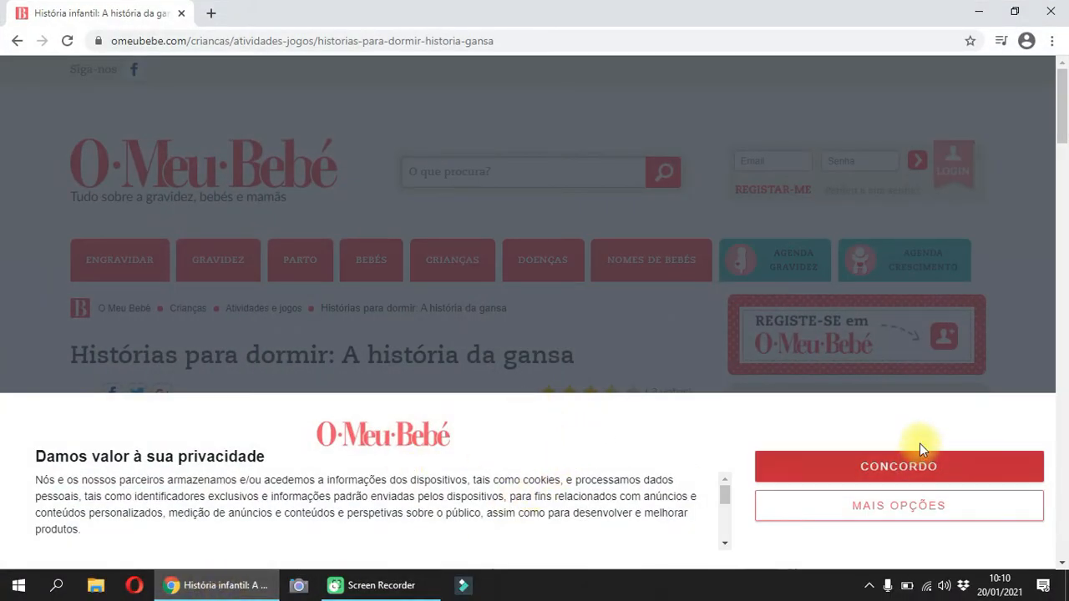
click(924, 473)
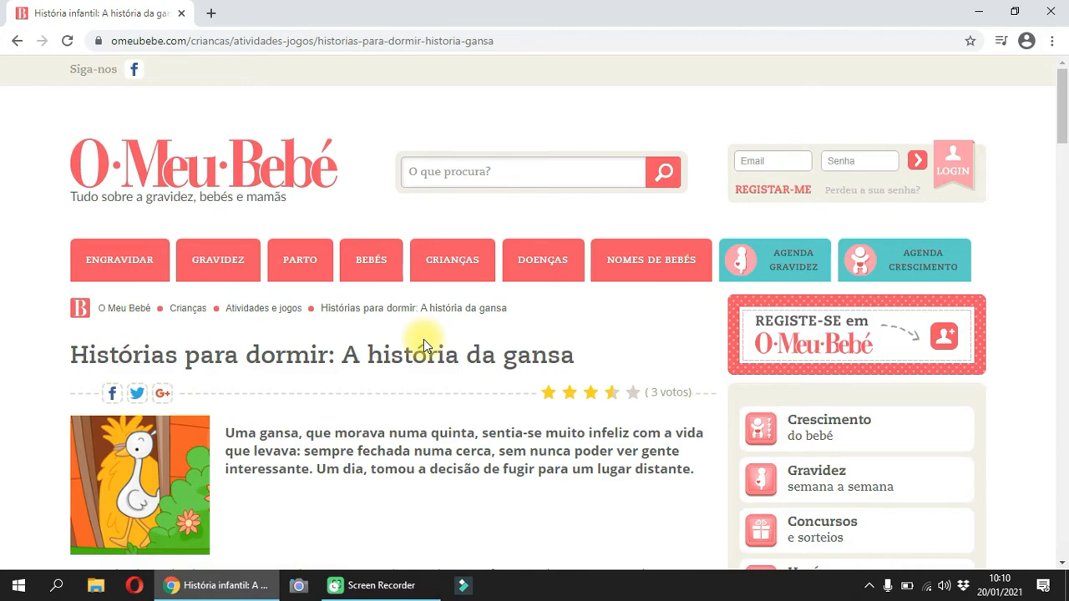
scroll(374, 354, down, 5)
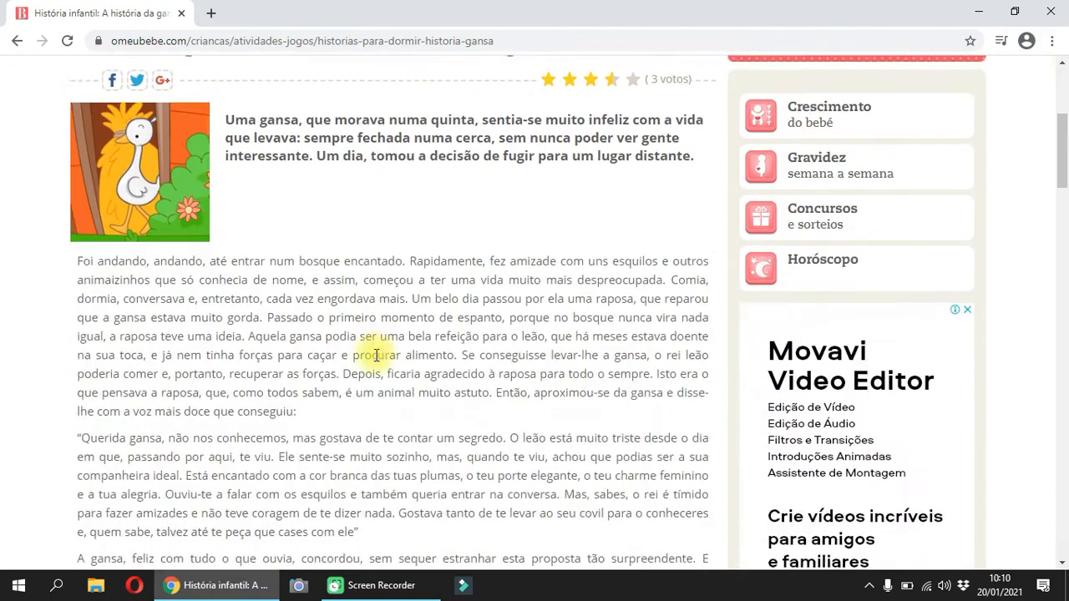
scroll(275, 361, down, 4)
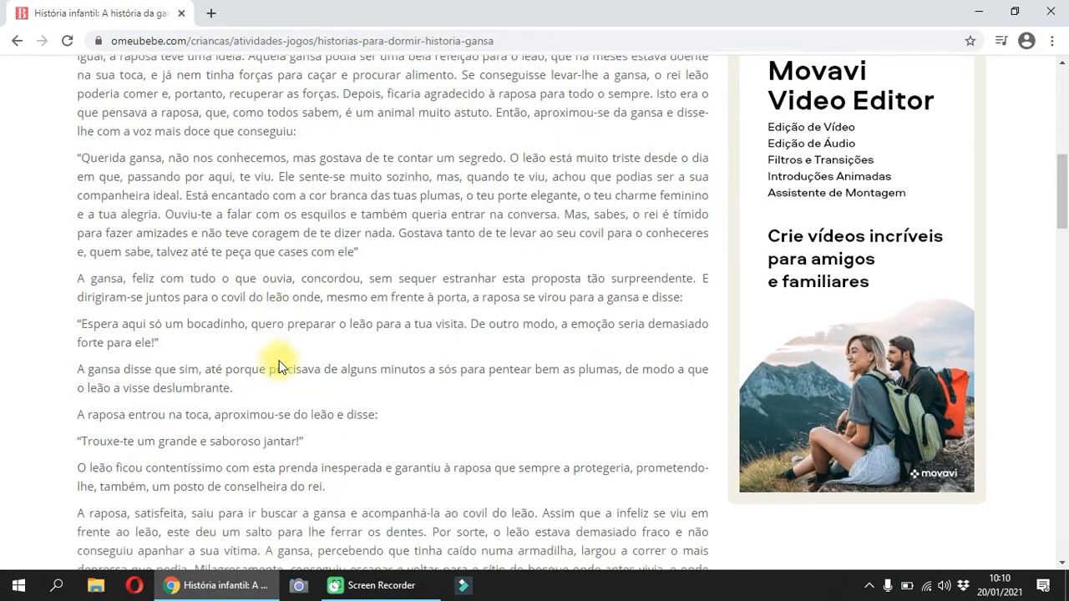
scroll(281, 364, up, 4)
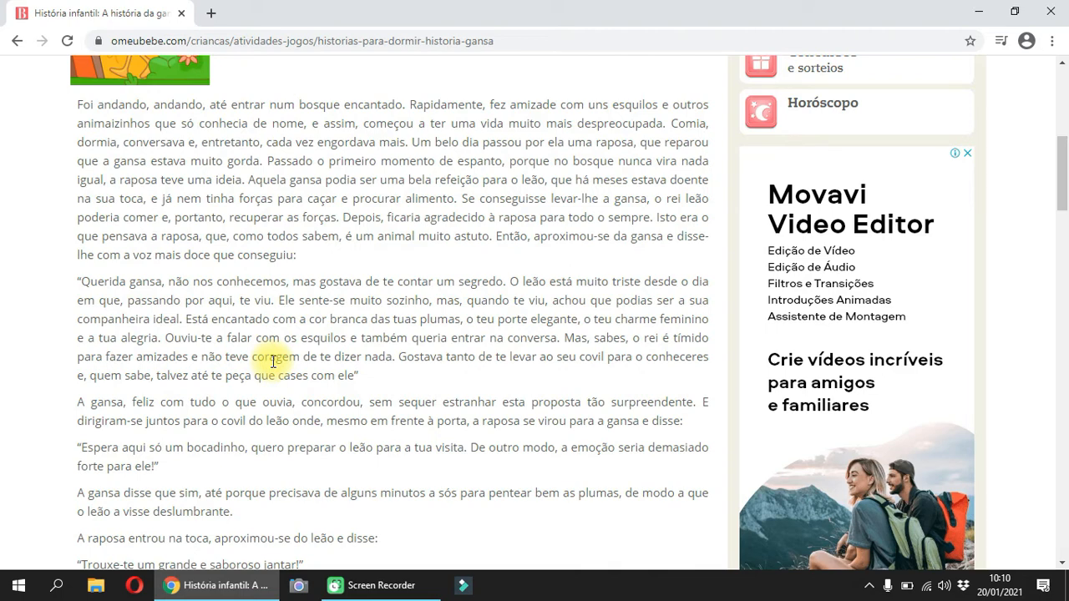
Find and launch Word, create a blank document, and place the cursor at its start.
click(57, 589)
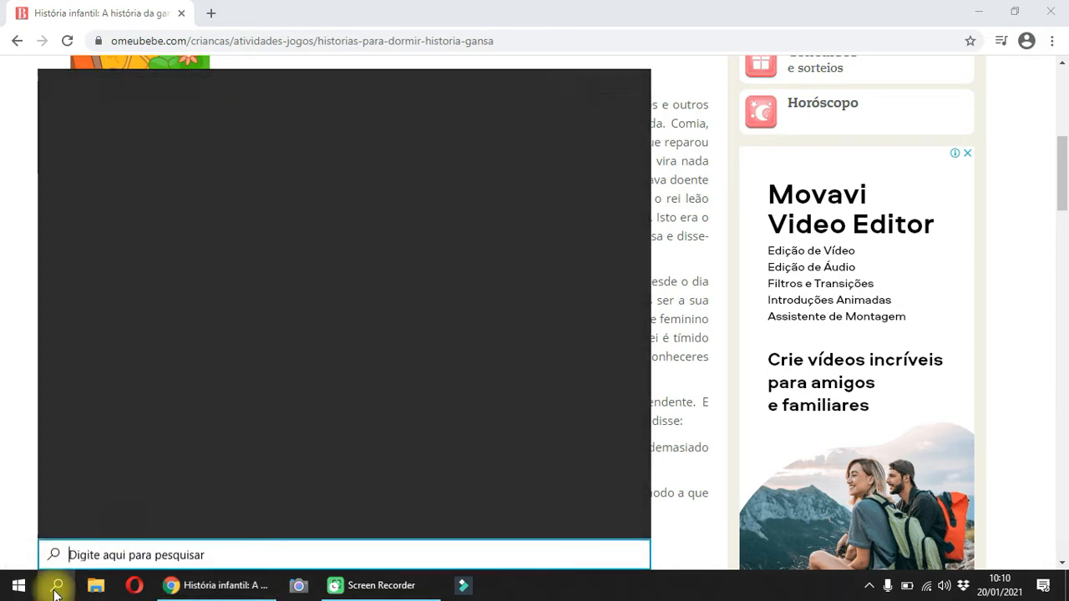
text(word)
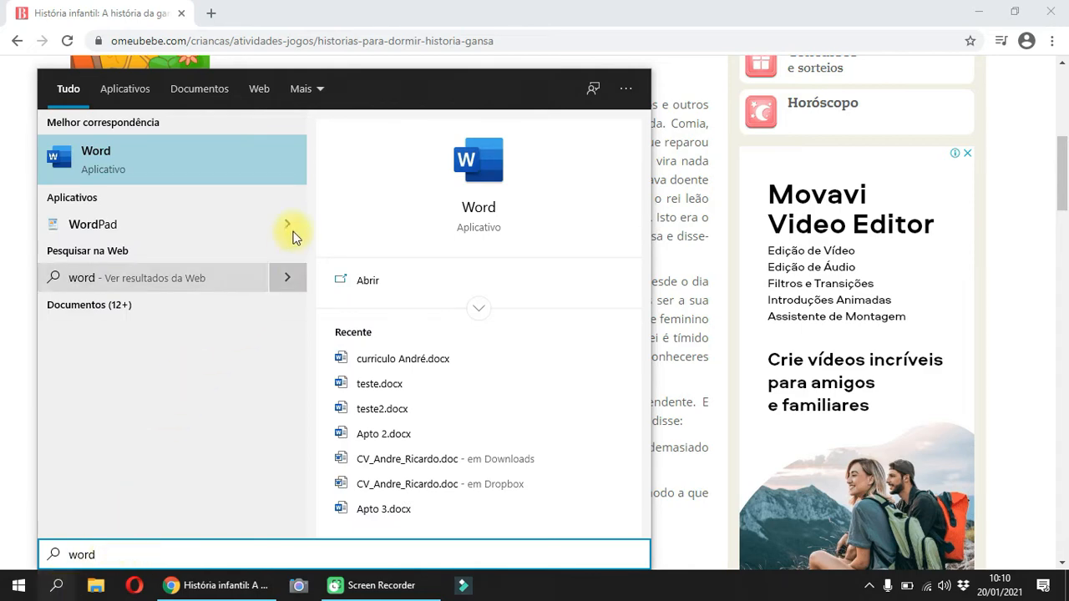
click(16, 590)
scroll(200, 388, down, 15)
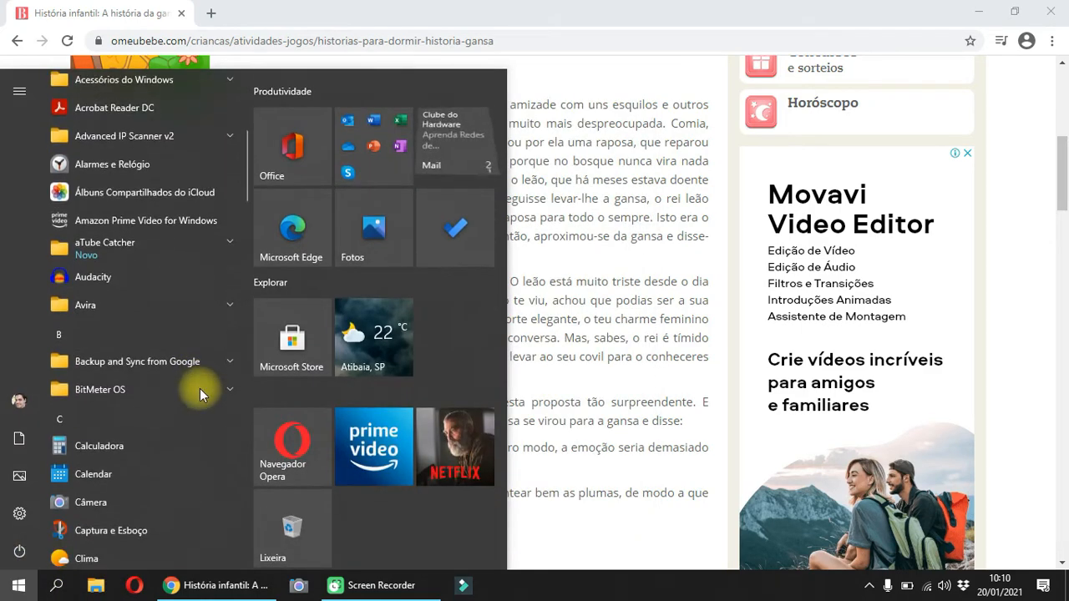
scroll(149, 386, down, 10)
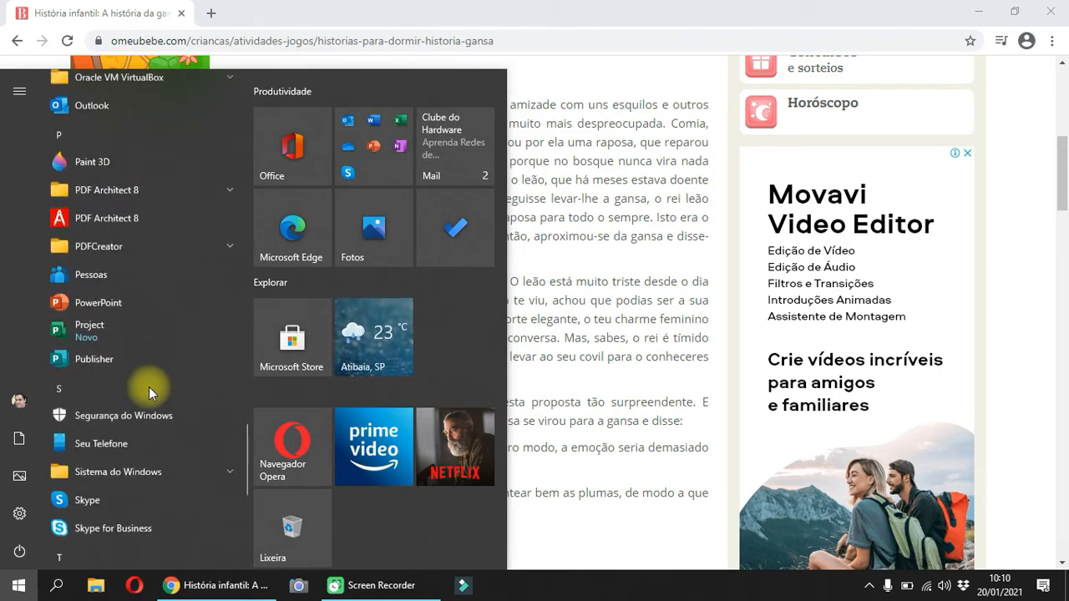
scroll(130, 433, down, 6)
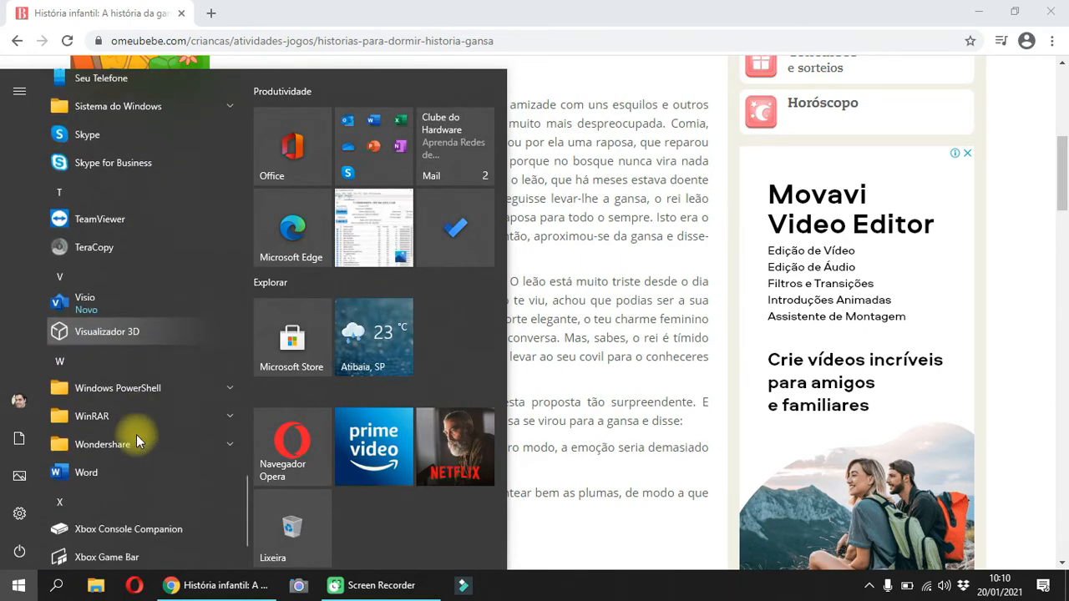
click(109, 381)
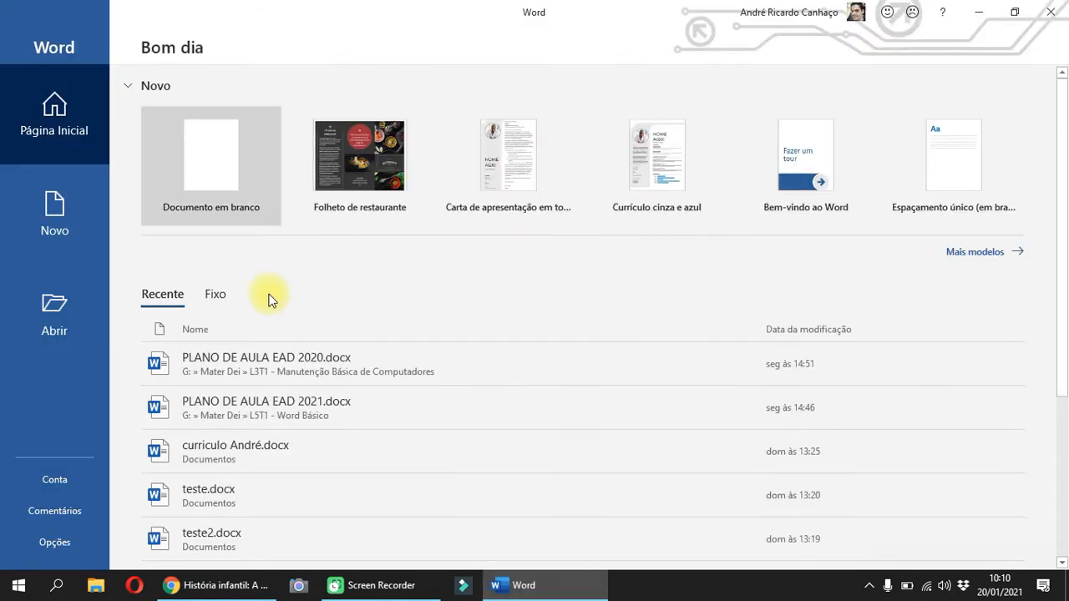
click(210, 159)
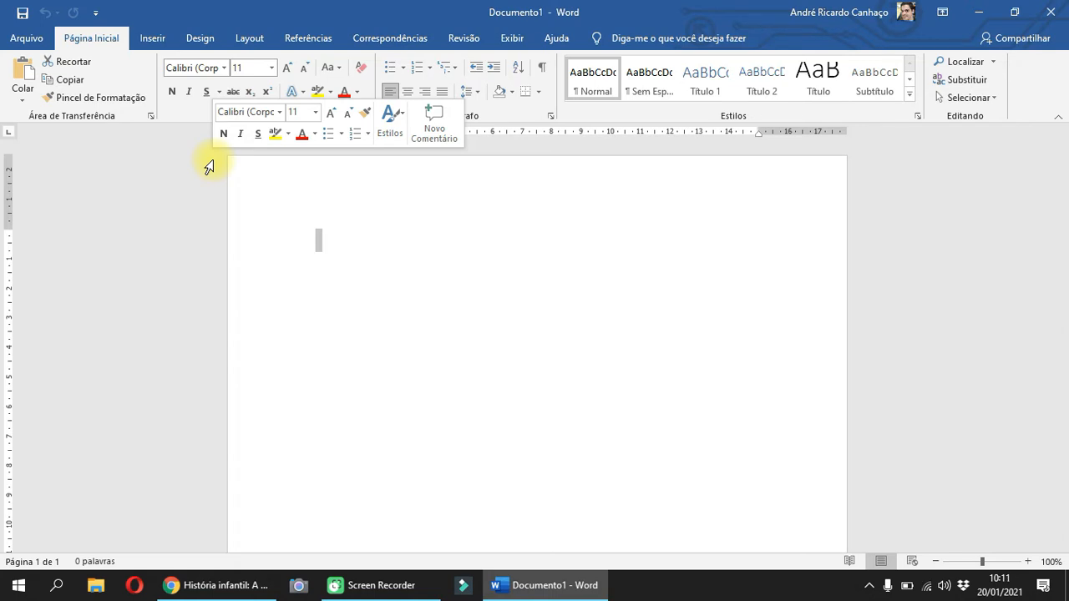
click(365, 248)
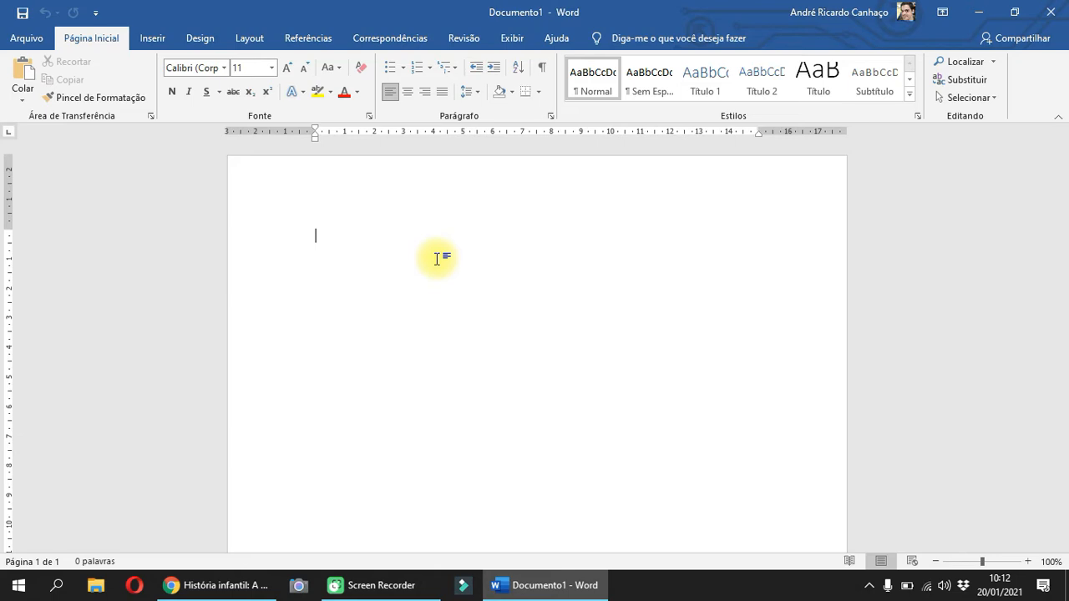
Switch to Chrome and copy the whole goose story, from "Foi andando" through "por entre as árvores".
click(236, 584)
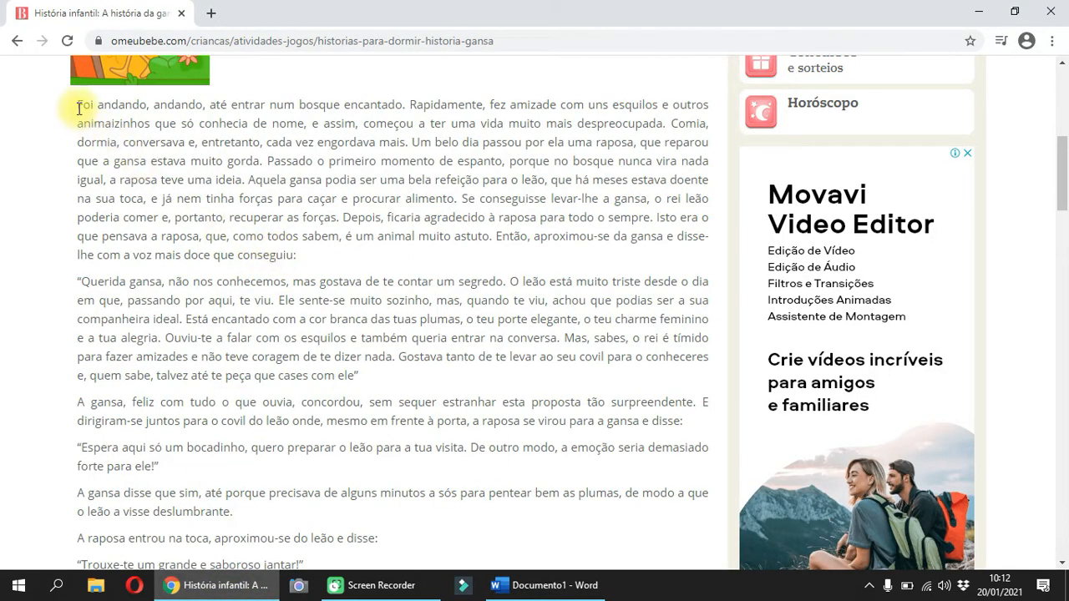
drag(79, 107, 656, 497)
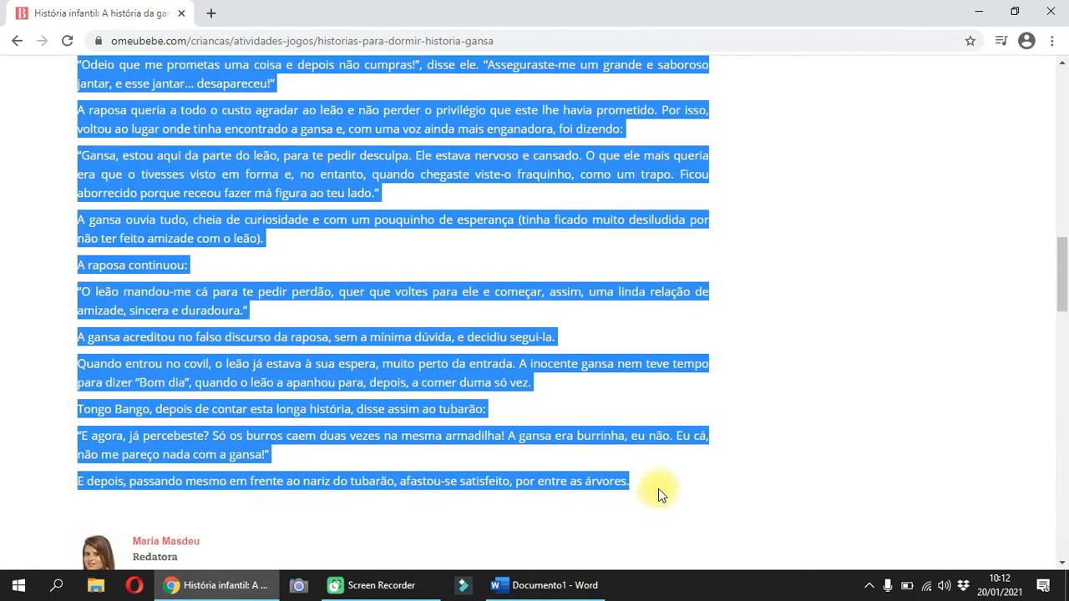
scroll(752, 472, up, 6)
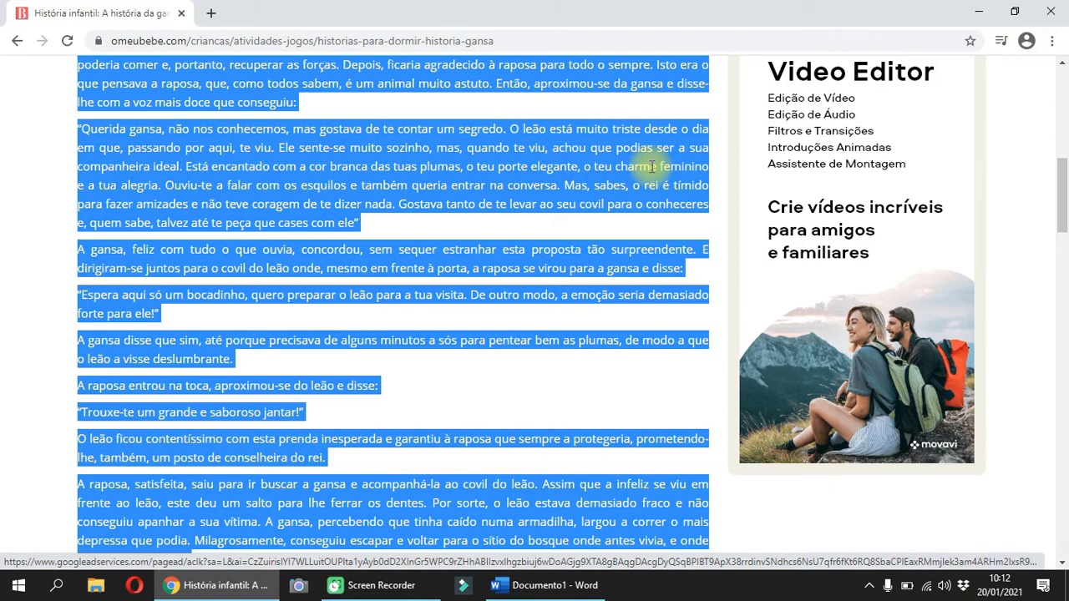
scroll(375, 275, down, 4)
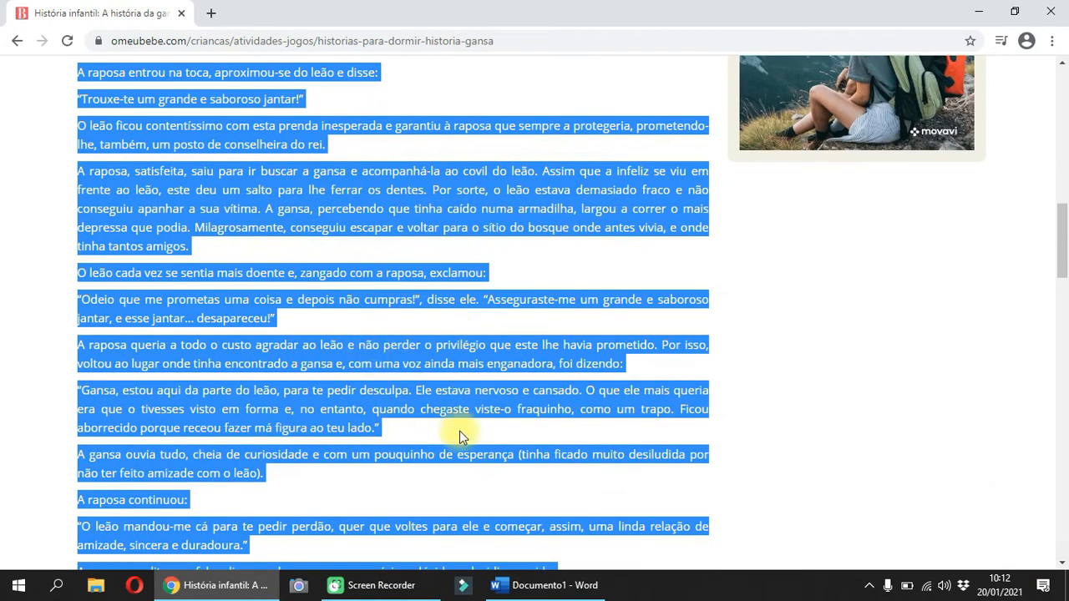
scroll(401, 434, down, 4)
scroll(376, 325, up, 5)
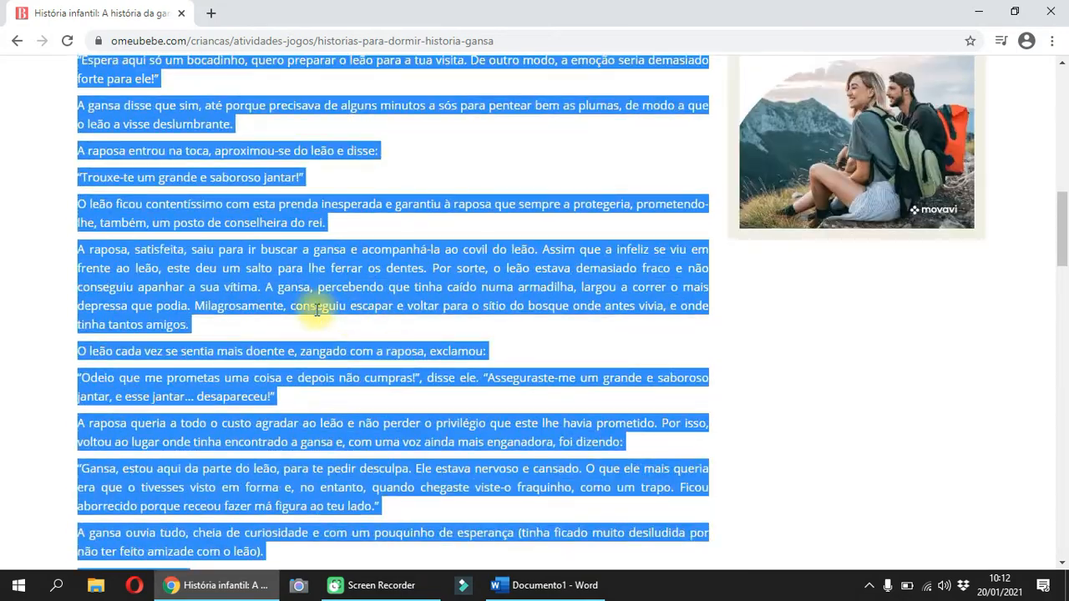
scroll(317, 309, up, 7)
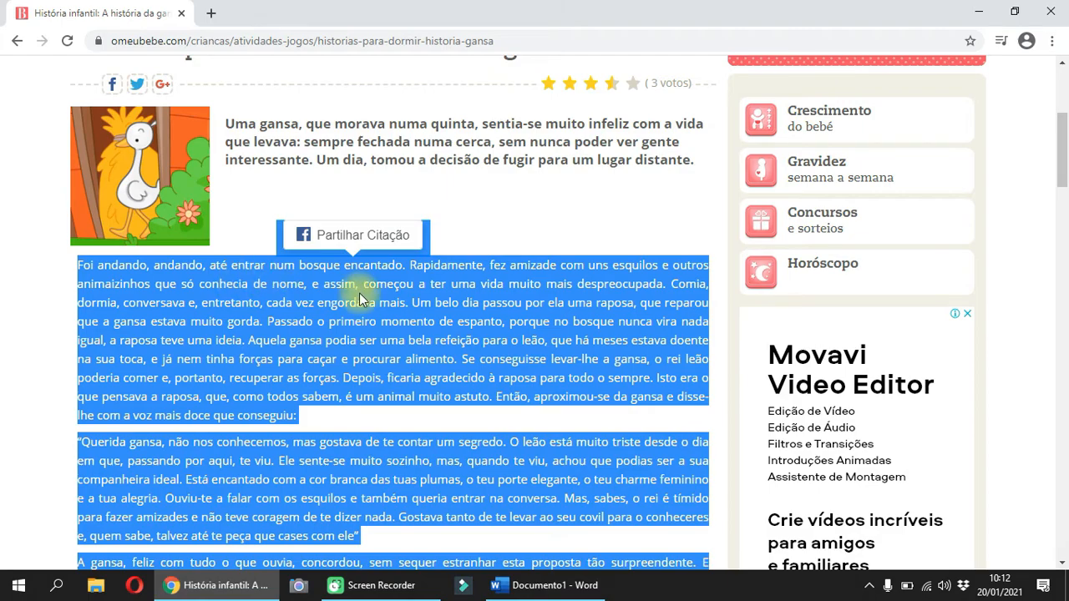
scroll(359, 293, down, 4)
scroll(361, 299, down, 5)
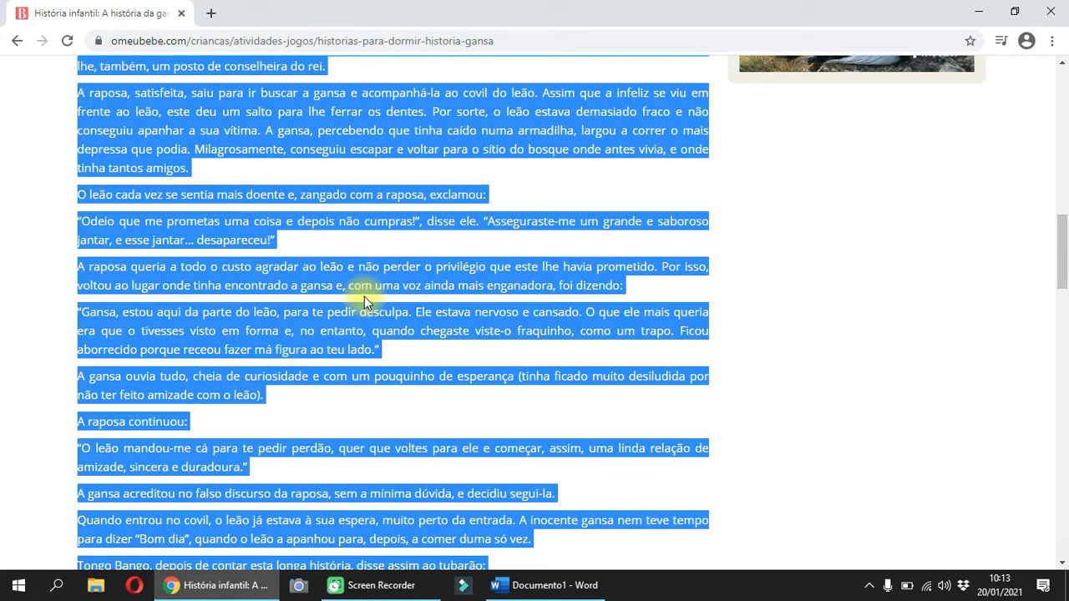
scroll(364, 296, down, 5)
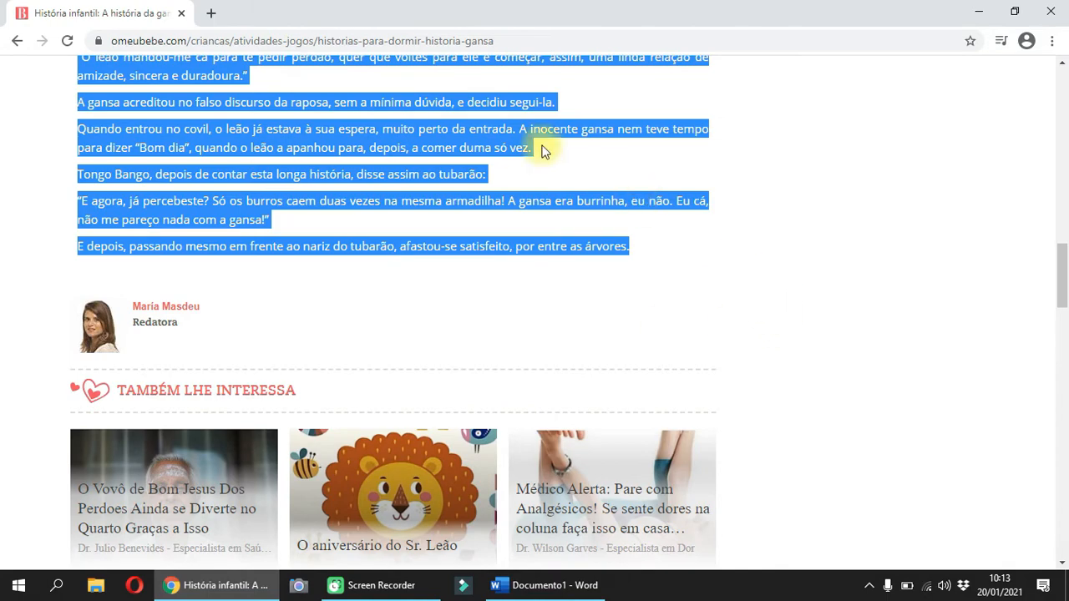
scroll(325, 227, up, 10)
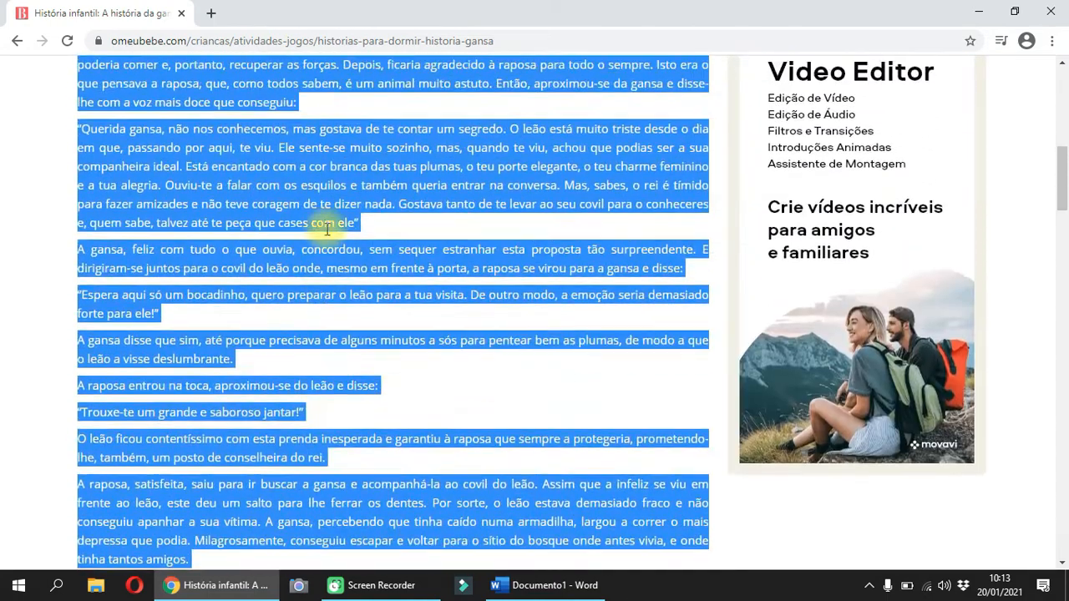
scroll(327, 227, up, 1)
right_click(332, 136)
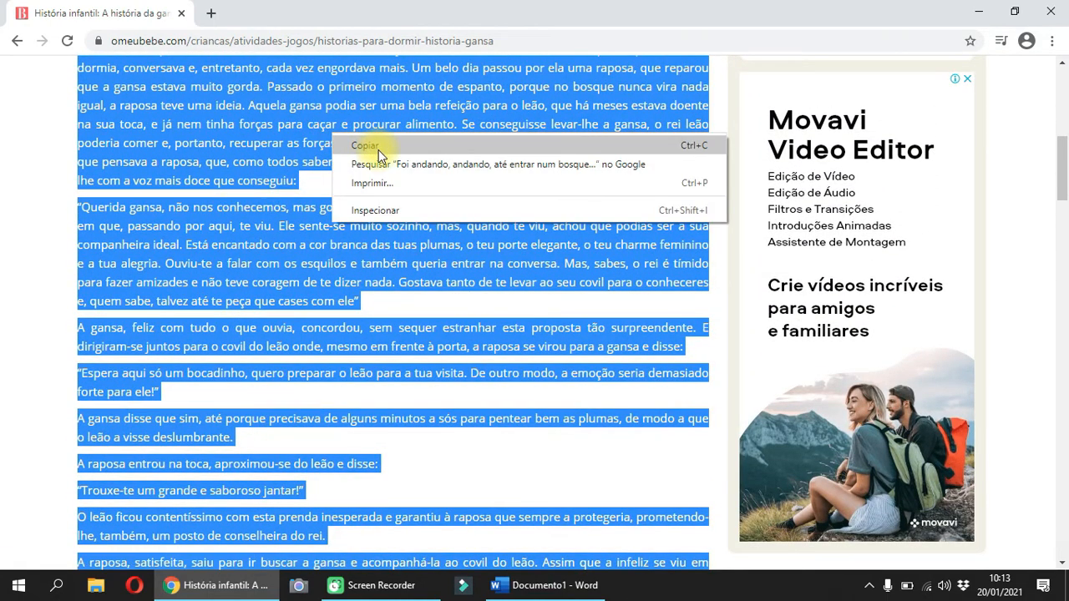
click(376, 149)
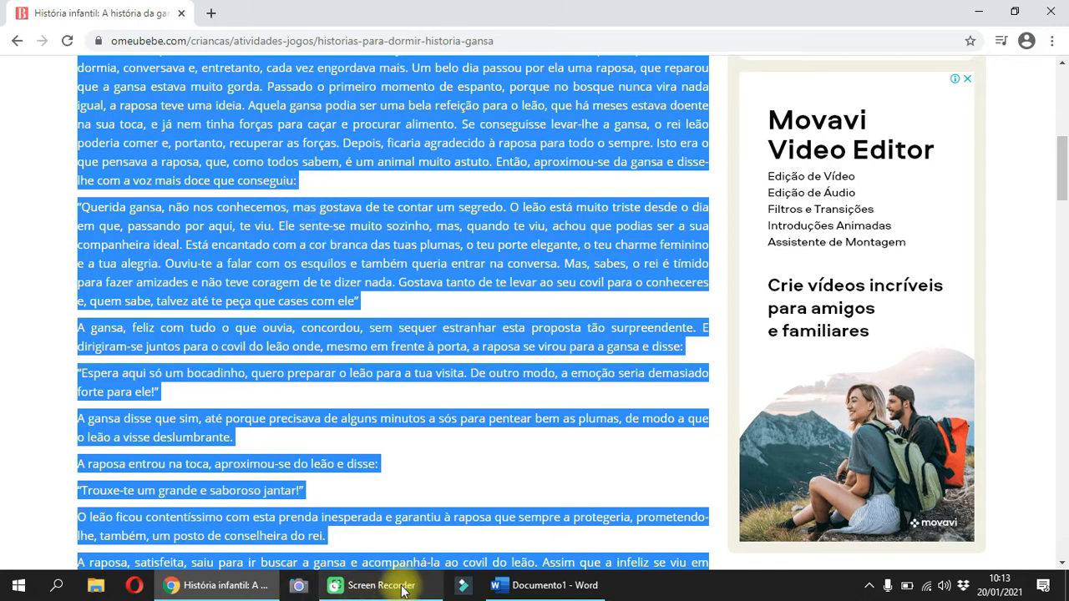
Switch to Word, paste the copied story into the blank document, and return to the beginning of the text.
click(555, 589)
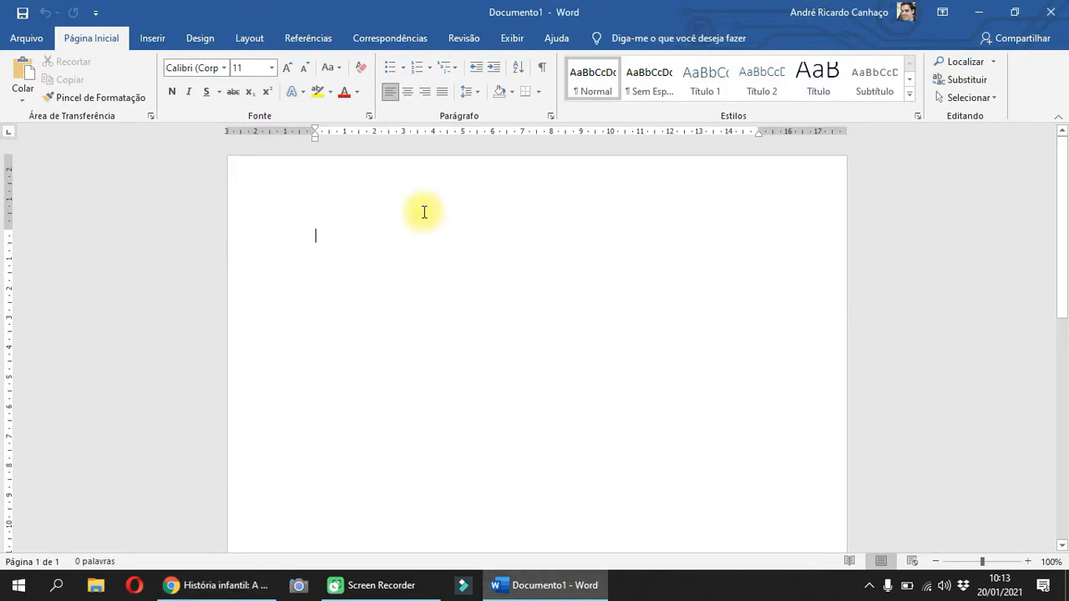
right_click(370, 238)
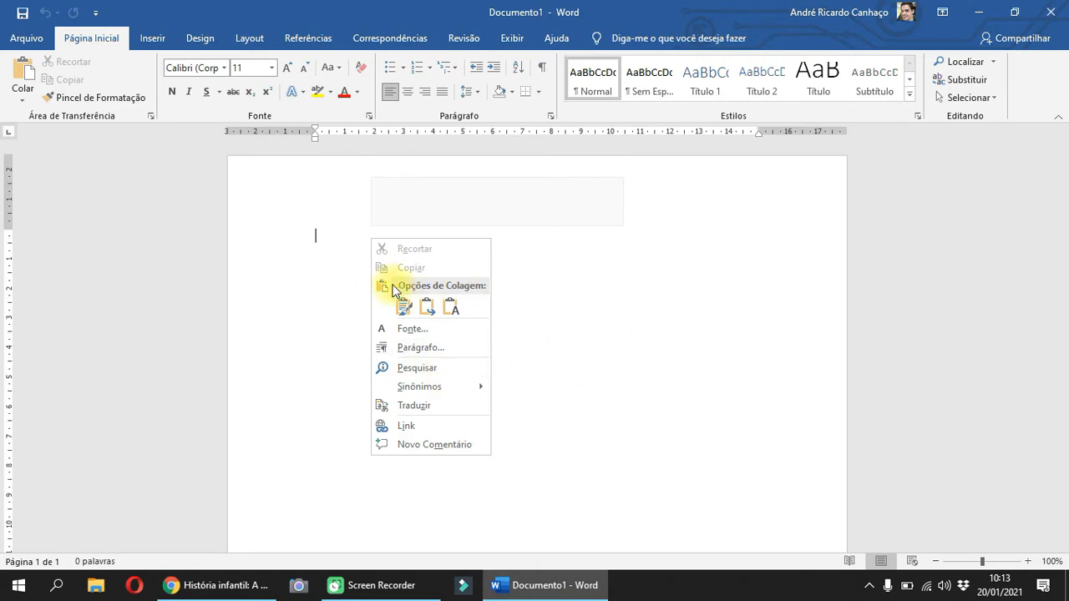
click(351, 243)
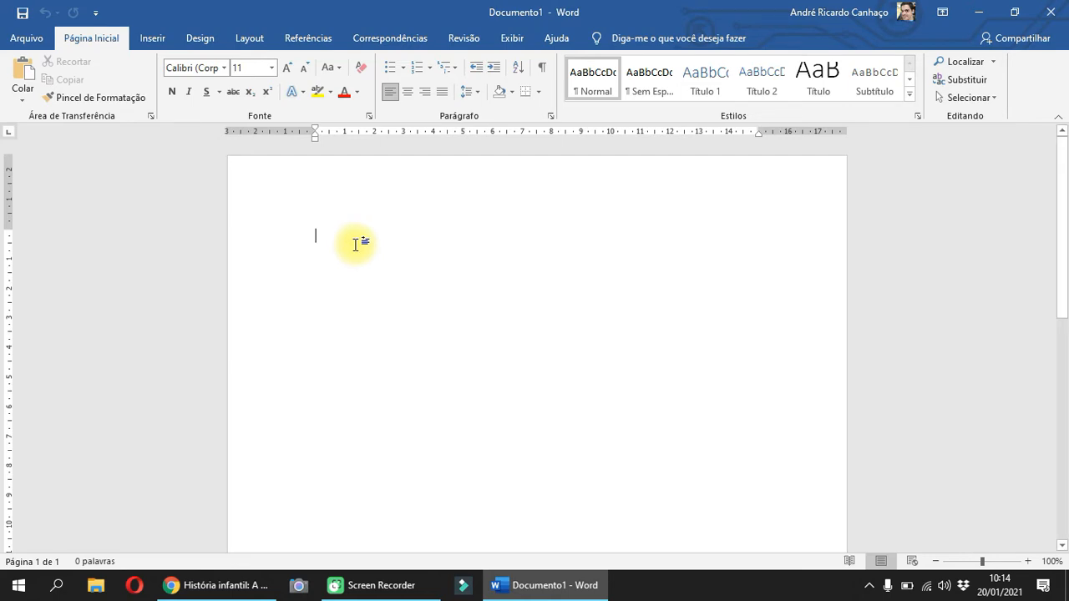
key(ctrl+v)
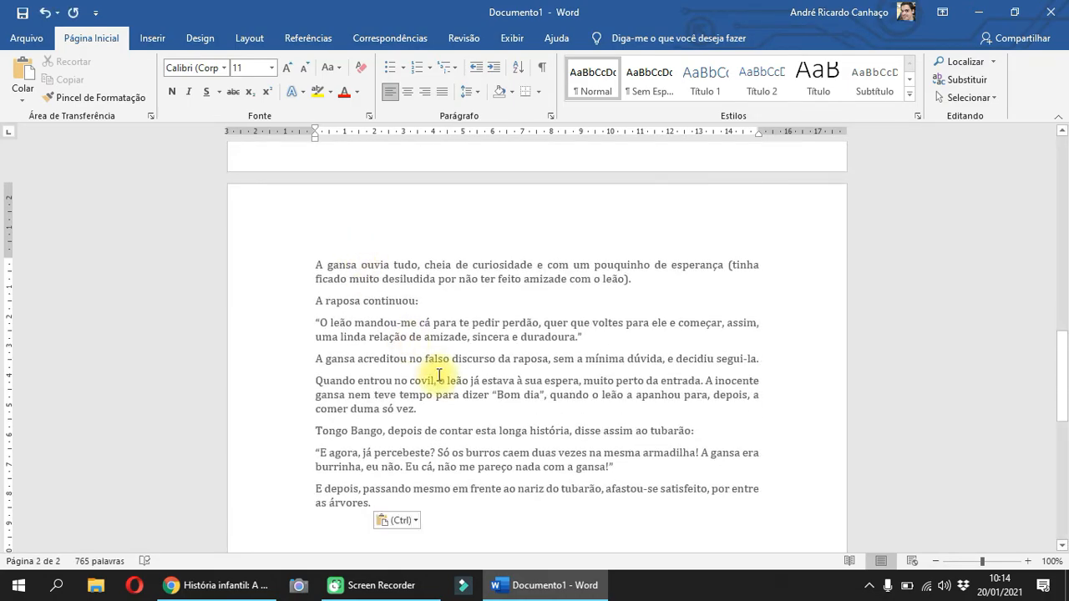
scroll(440, 376, up, 15)
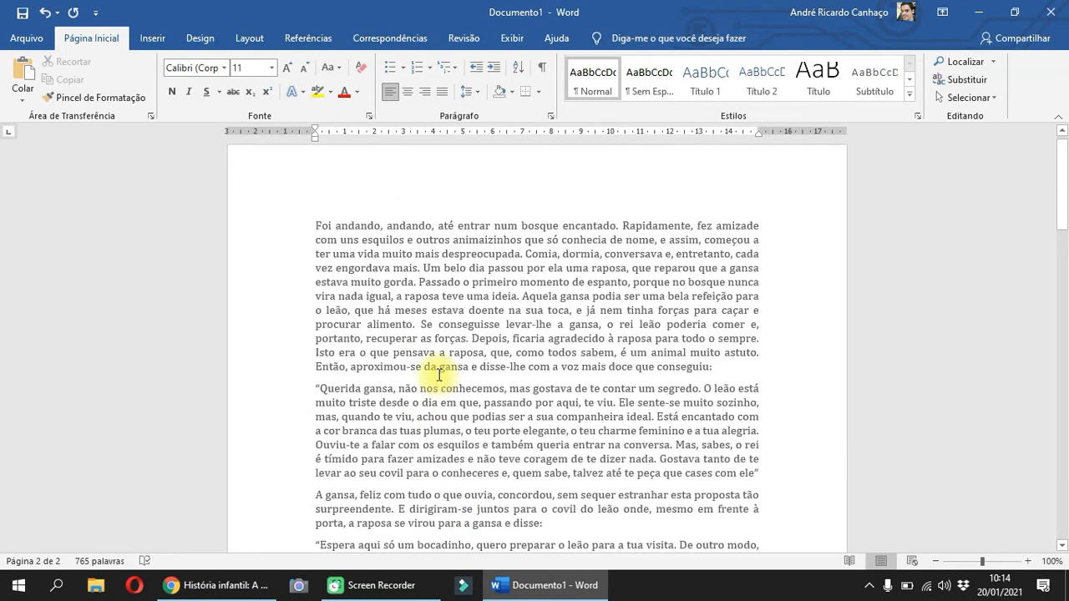
scroll(439, 376, up, 1)
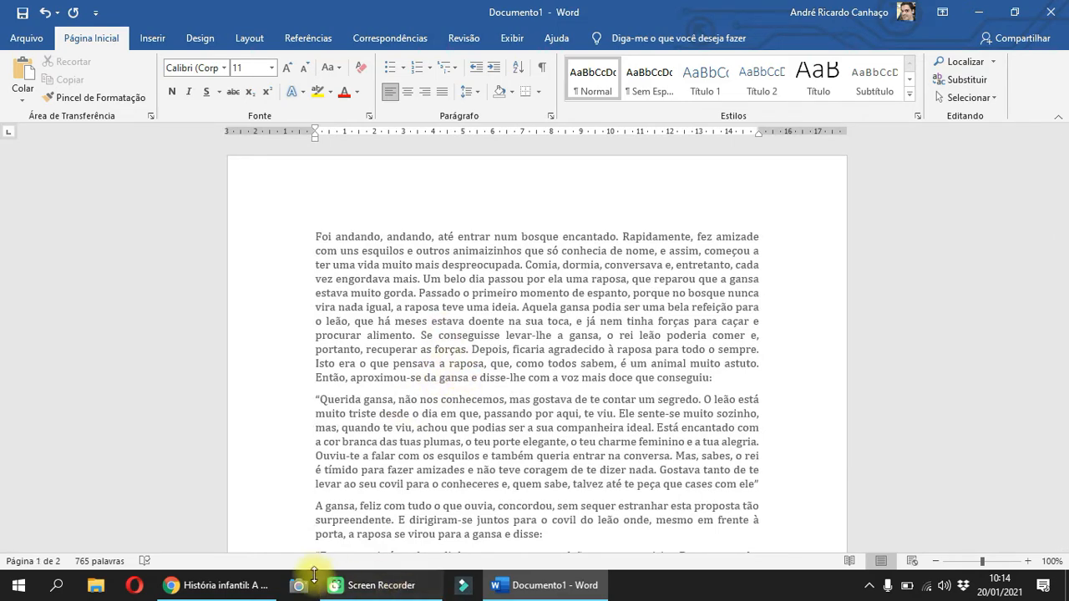
Deselect the story in Chrome and compare the web page's text with the text pasted in Word.
click(236, 588)
click(492, 442)
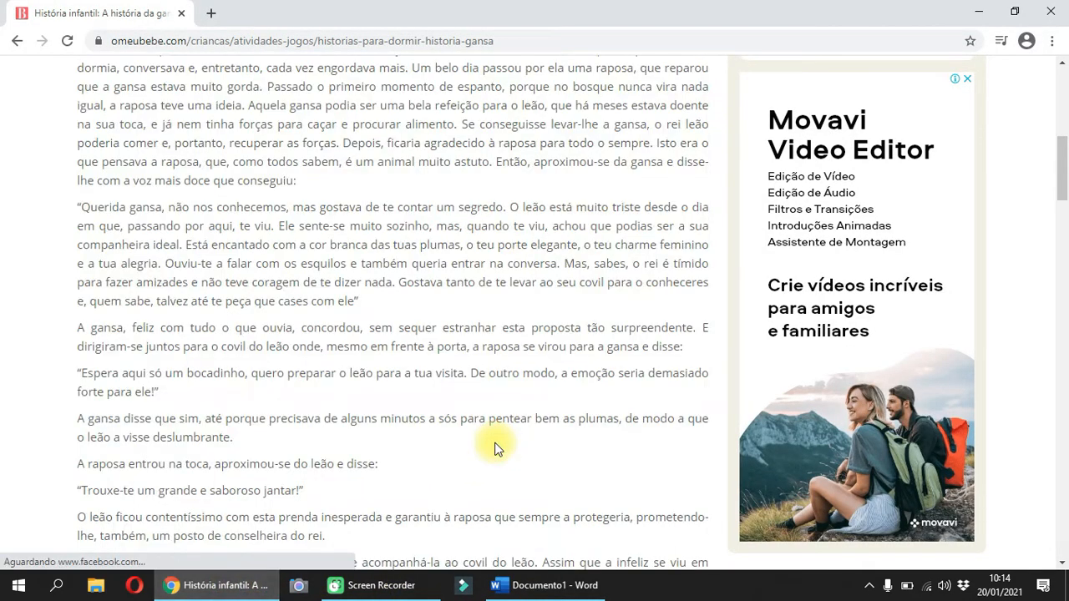
click(550, 591)
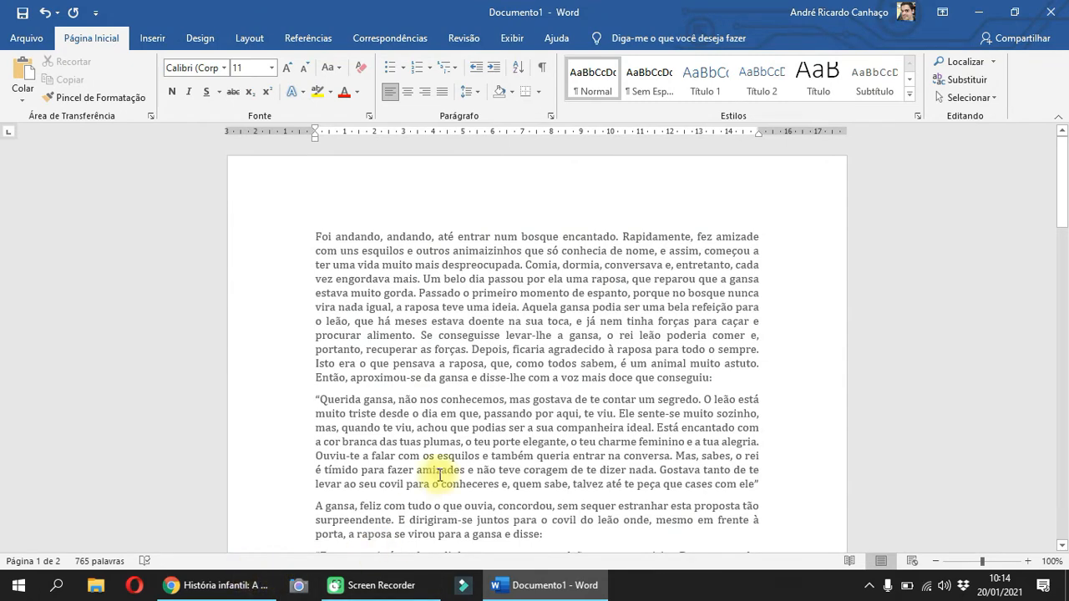
click(362, 249)
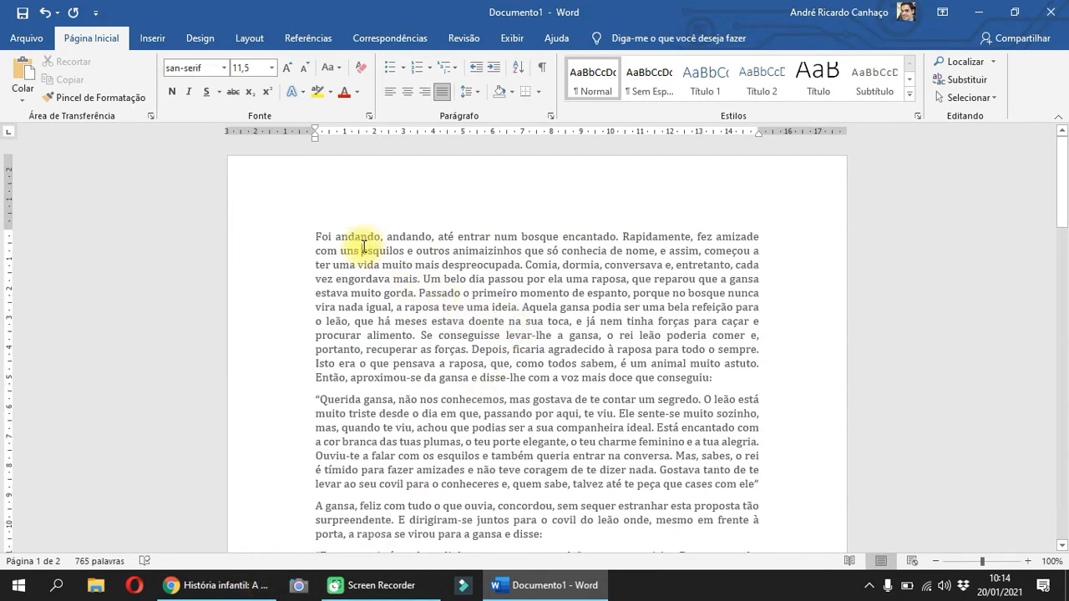
click(237, 595)
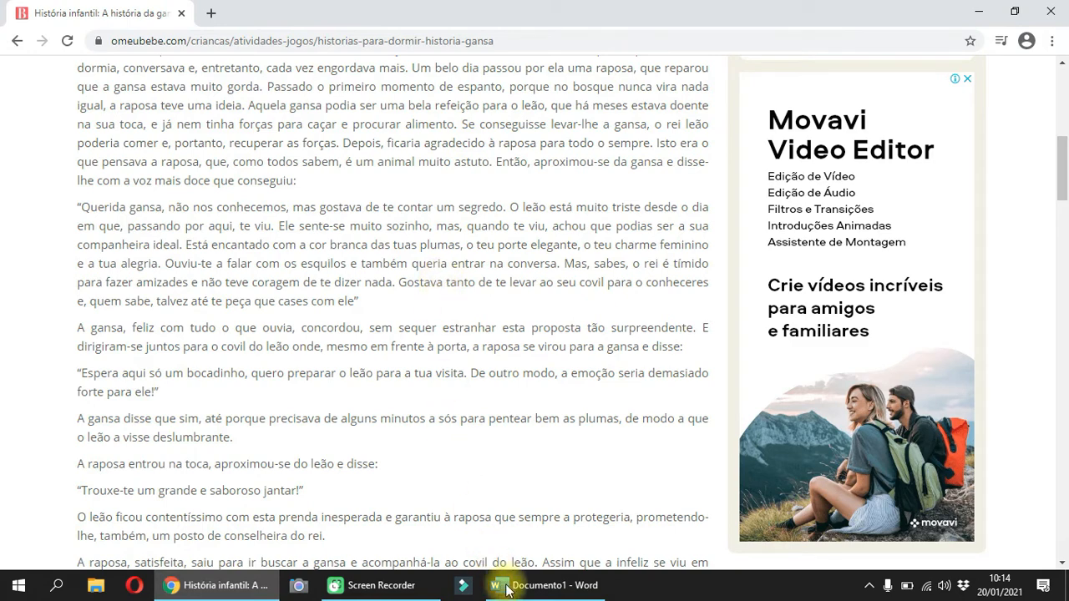
click(538, 586)
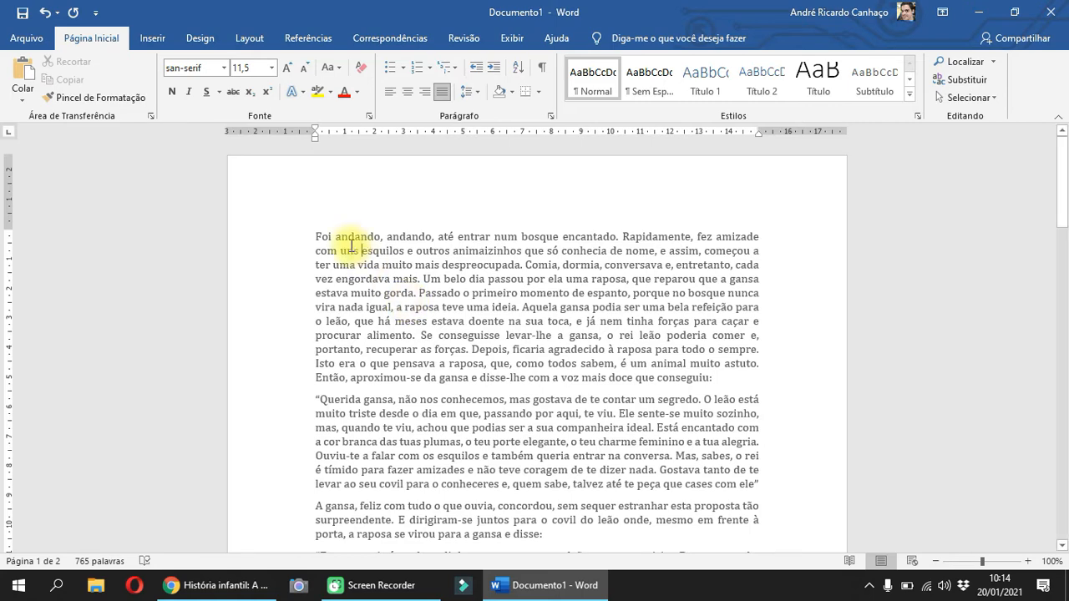
Select the word "Um" in the first paragraph and examine the available fonts, leaving the font unchanged.
drag(341, 250, 541, 321)
click(515, 321)
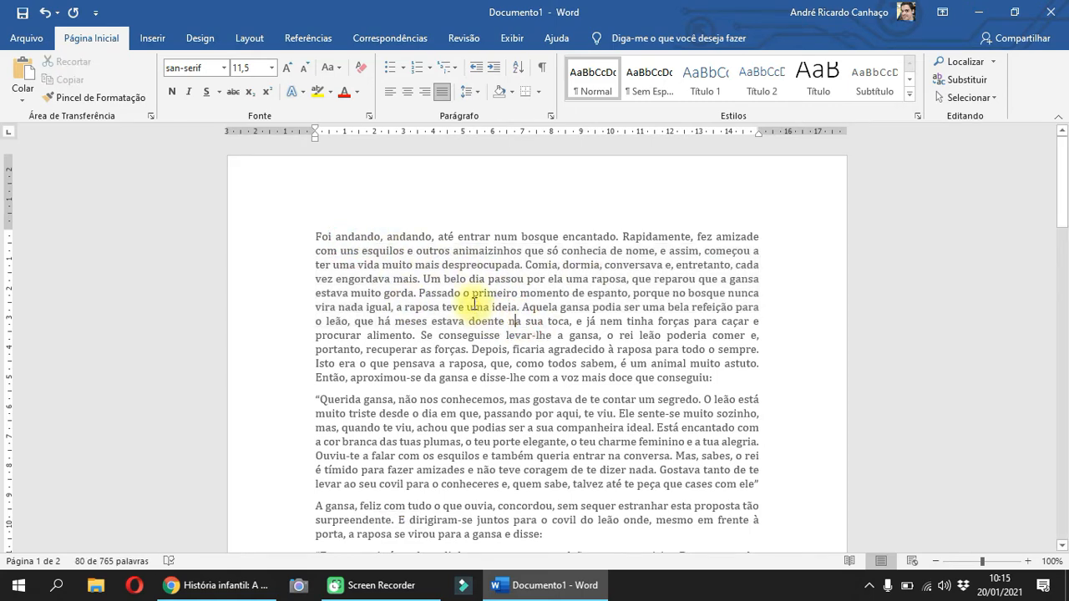
double_click(431, 279)
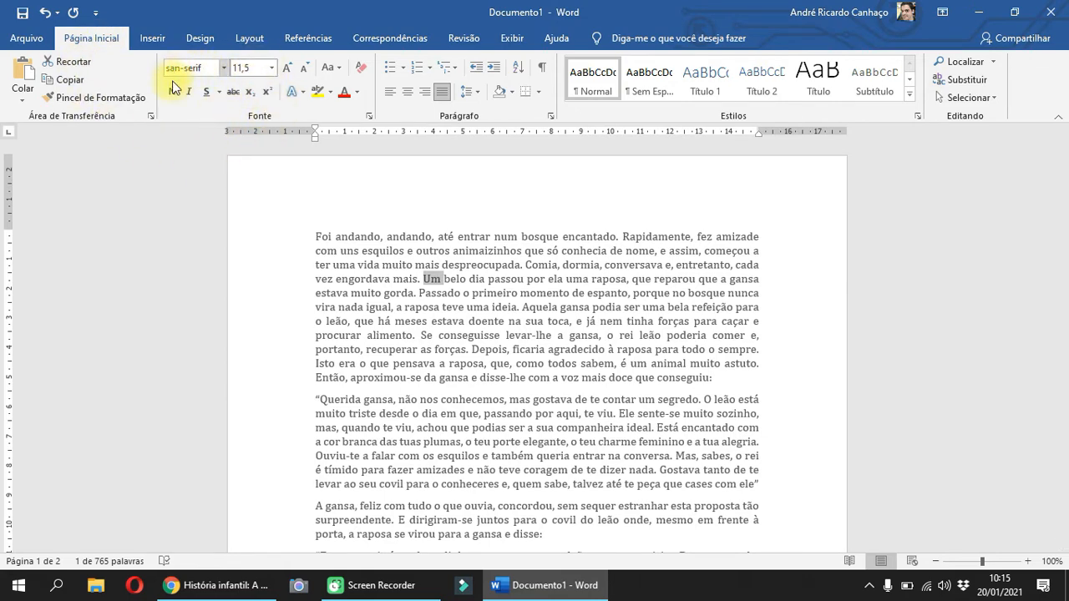
click(223, 67)
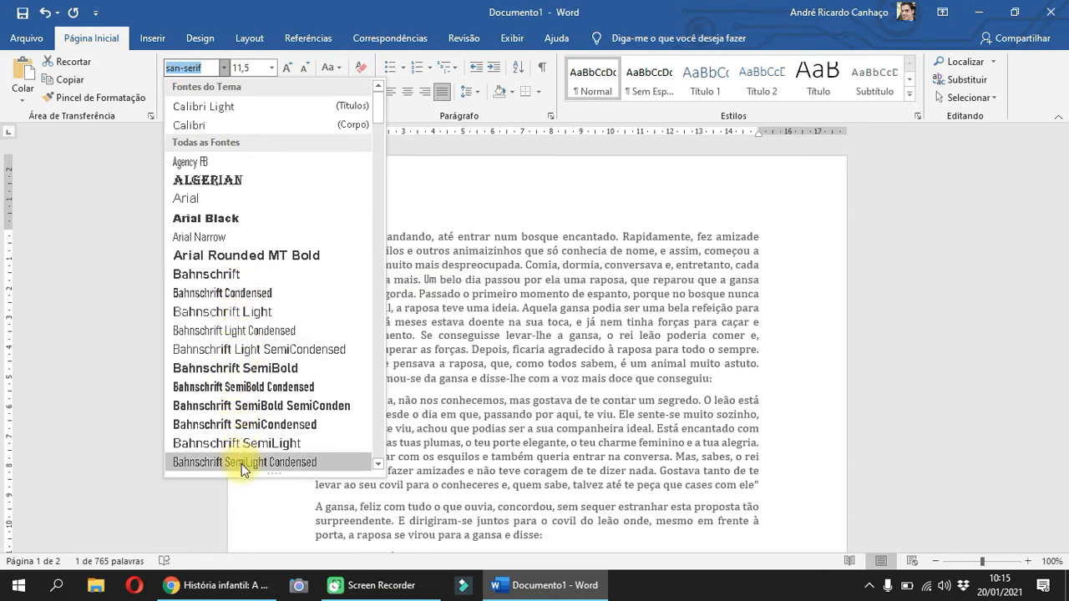
scroll(269, 346, down, 4)
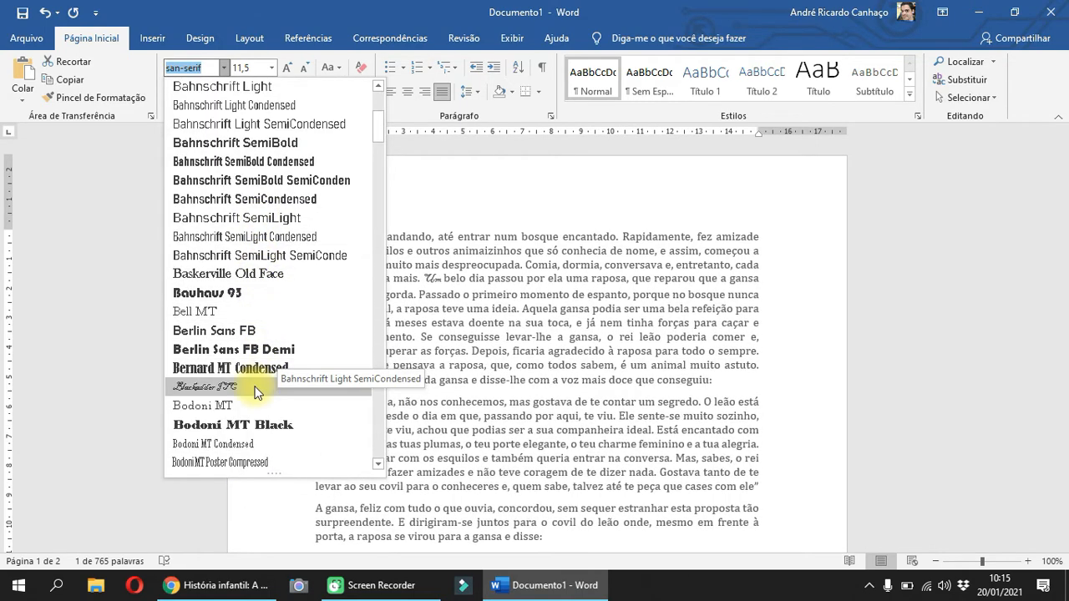
scroll(296, 350, up, 3)
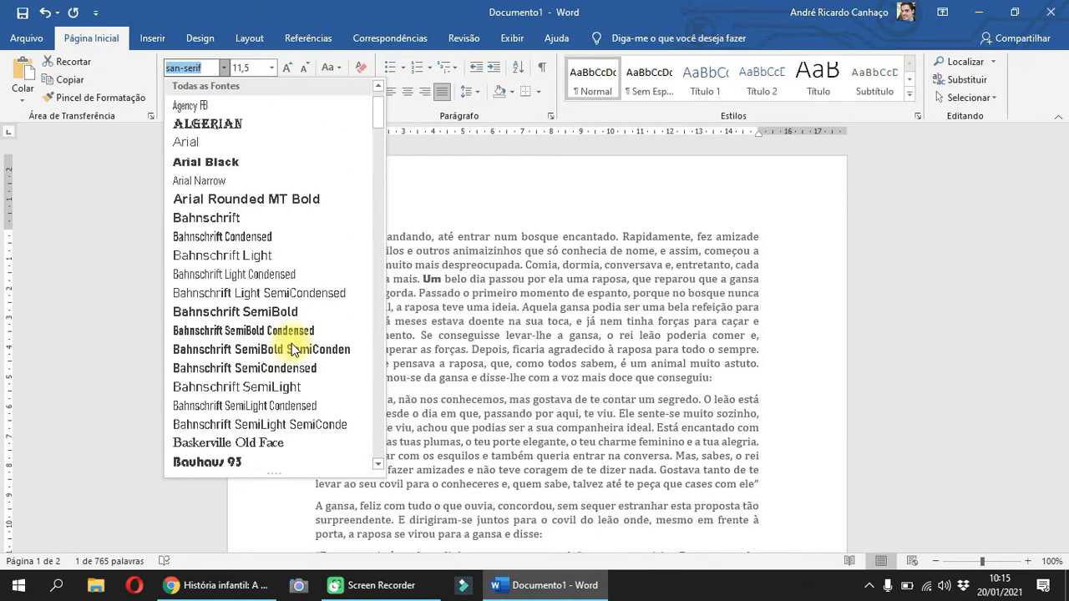
scroll(294, 350, up, 1)
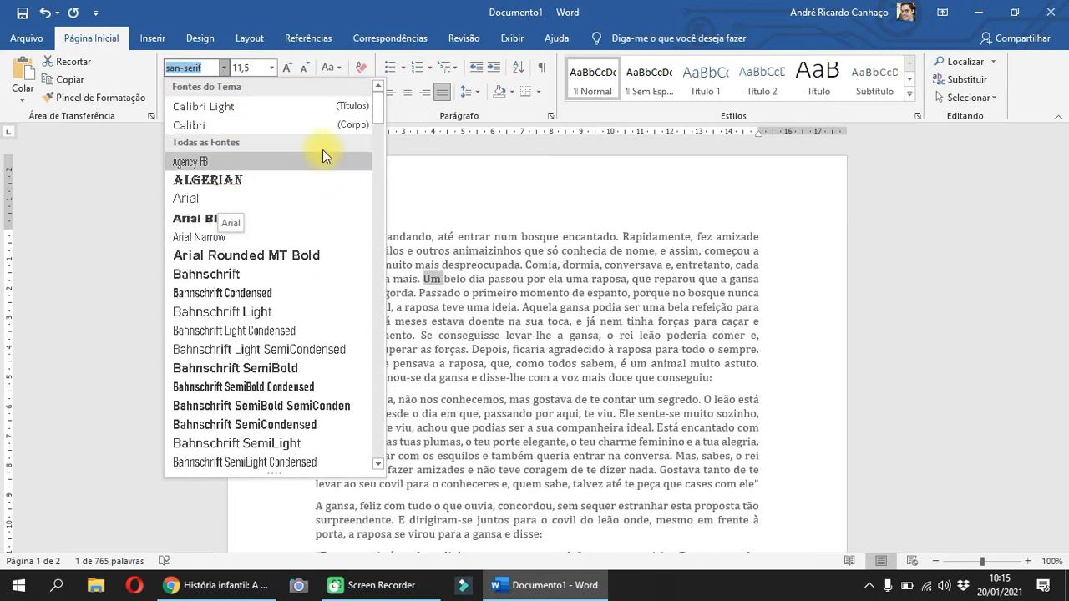
drag(382, 109, 378, 431)
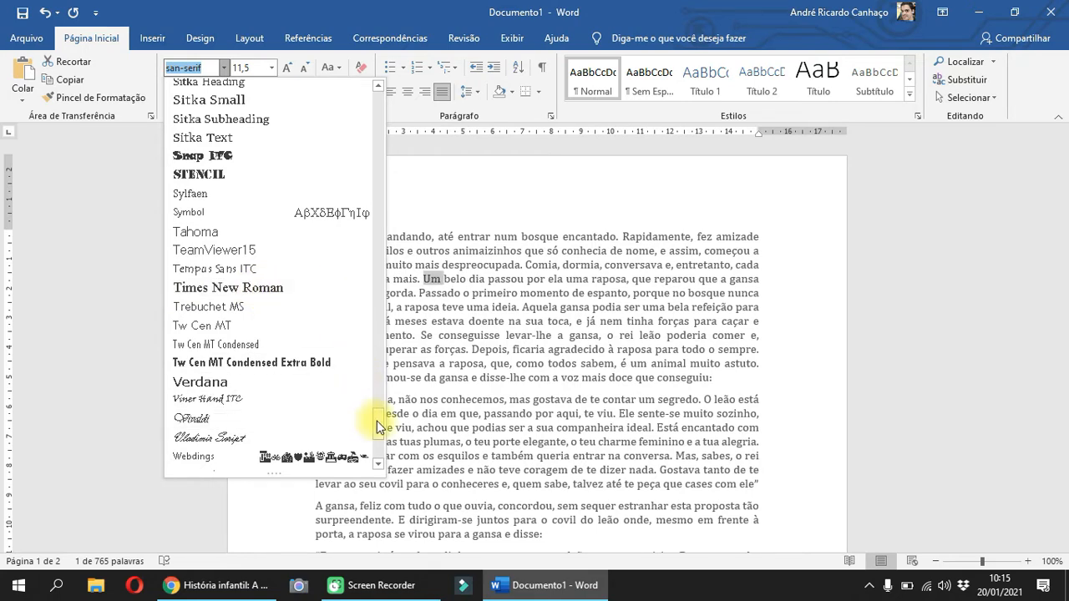
drag(376, 421, 392, 100)
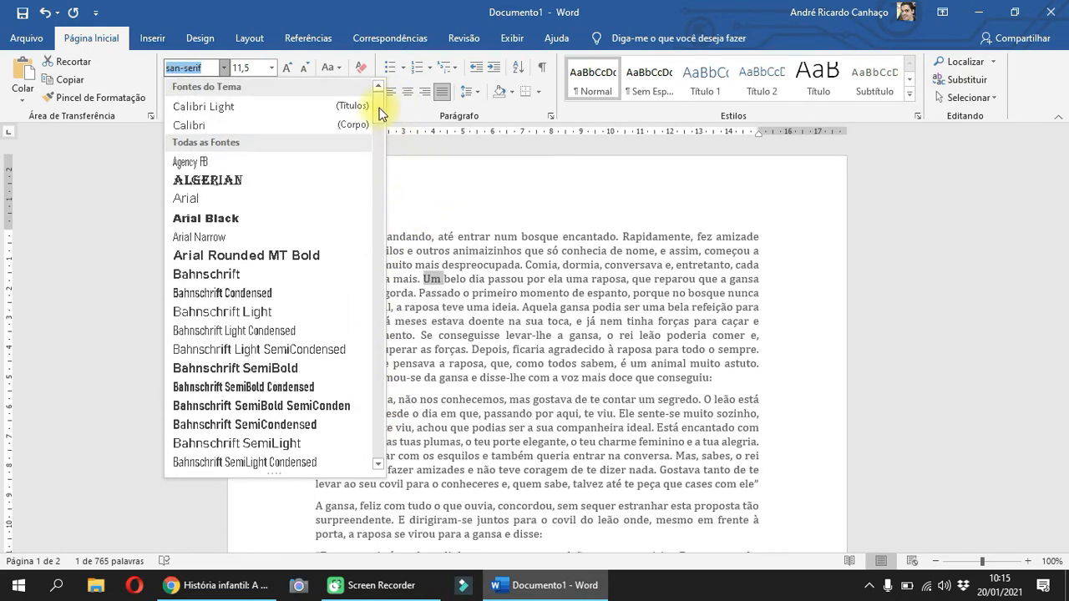
click(486, 197)
click(416, 279)
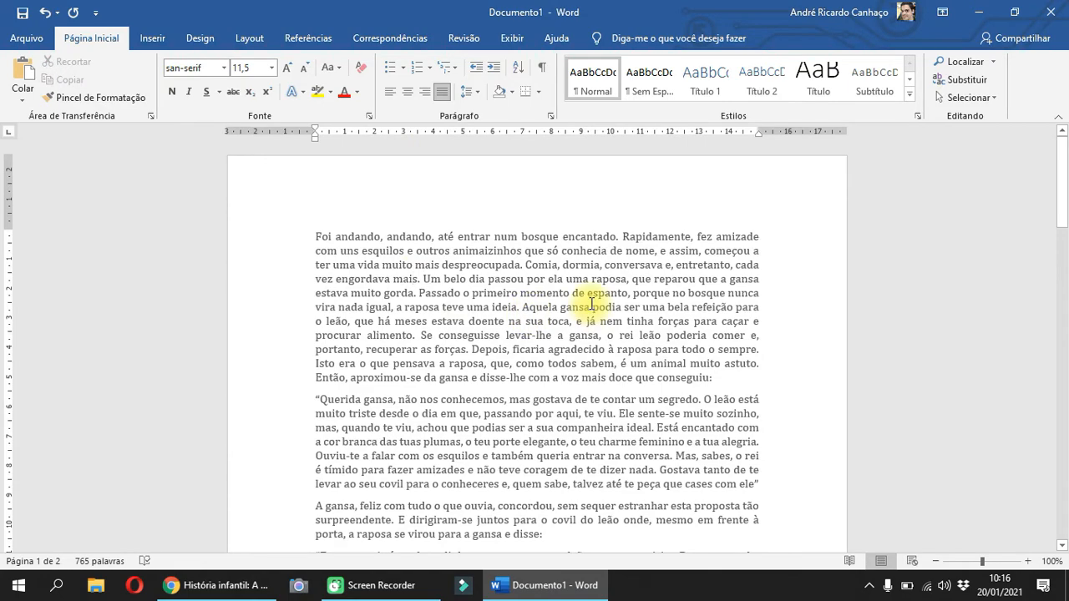
Examine the paste options offered at the end of the pasted story, without choosing any of them.
scroll(593, 311, down, 8)
scroll(543, 325, down, 5)
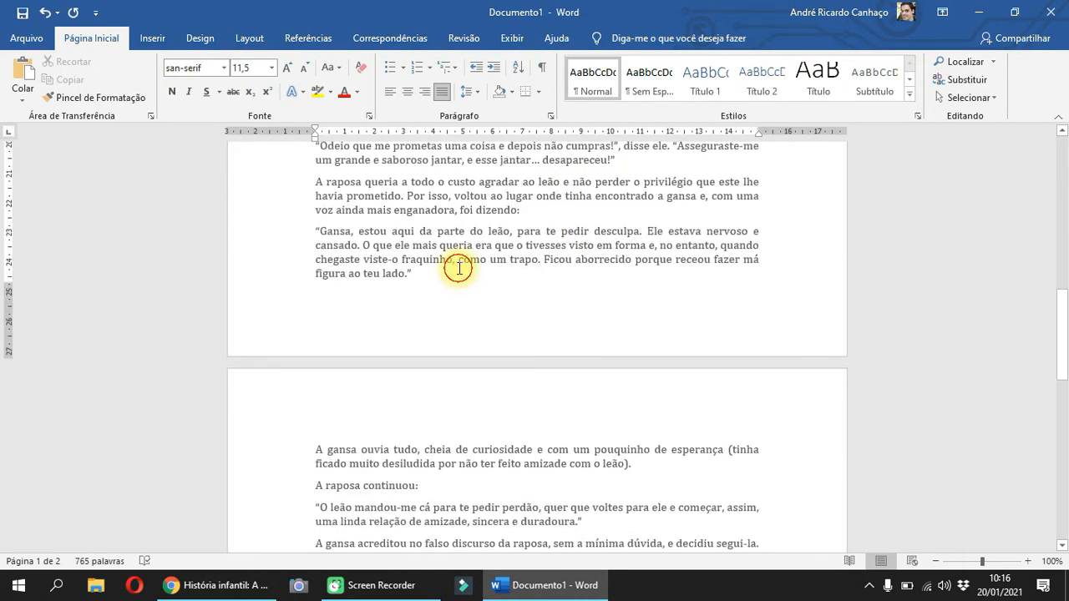
scroll(501, 284, down, 5)
scroll(519, 322, down, 3)
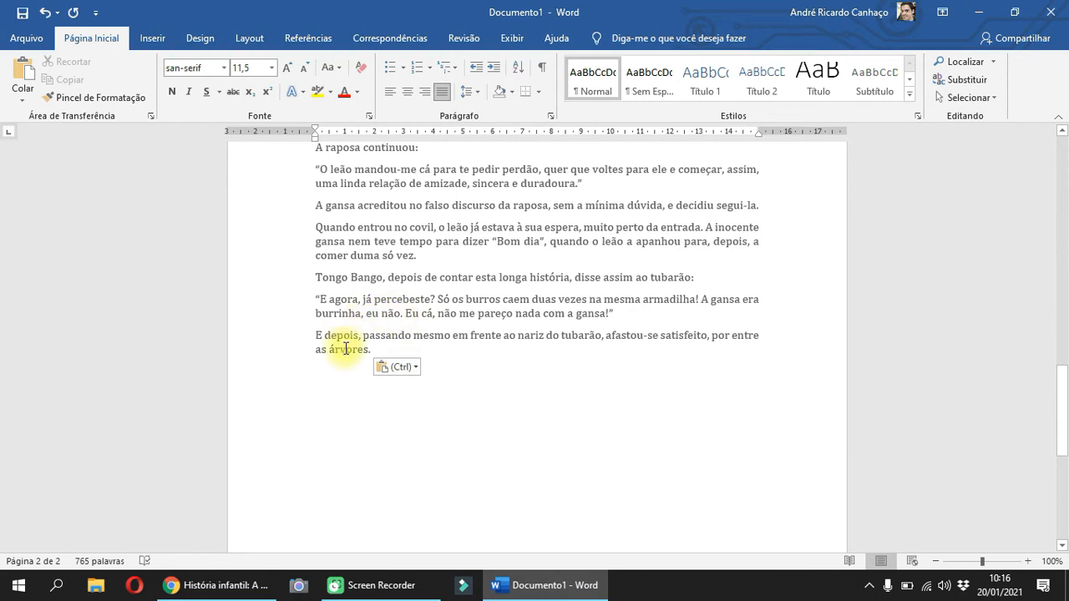
click(413, 369)
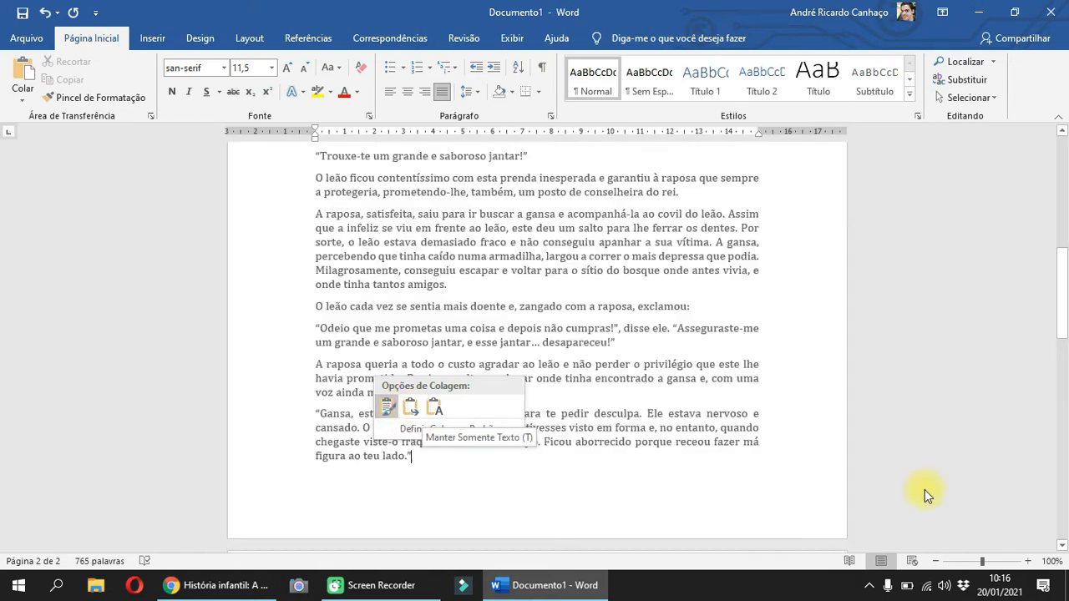
click(1058, 294)
mouse_move(1064, 274)
mouse_down()
mouse_move(1065, 302)
mouse_move(1063, 292)
mouse_up()
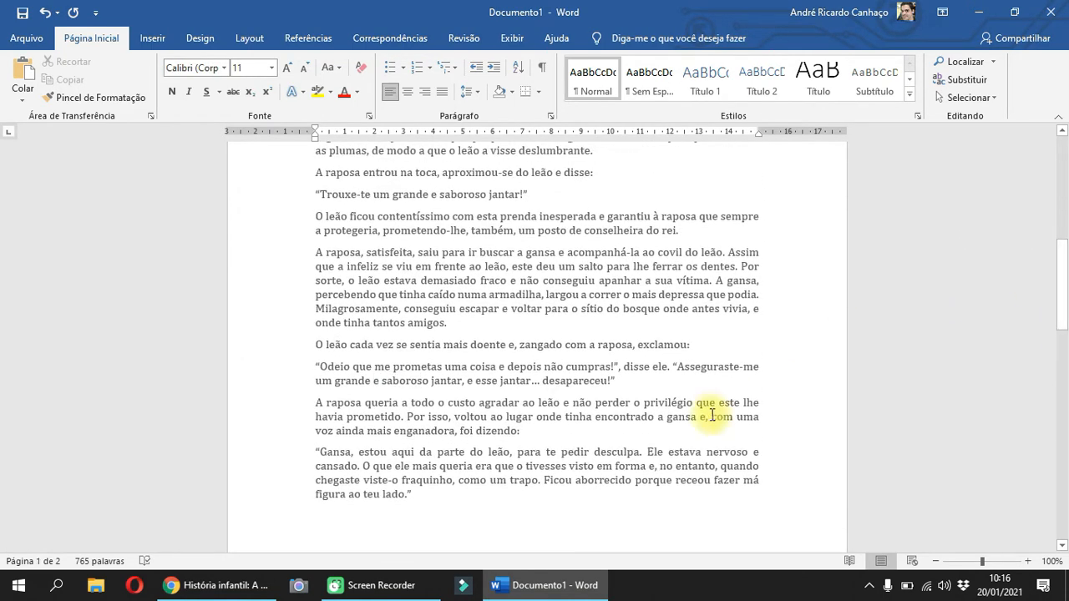
click(417, 503)
Apply the Merge Formatting paste option to the pasted story and check the font and size at its beginning.
scroll(484, 504, down, 10)
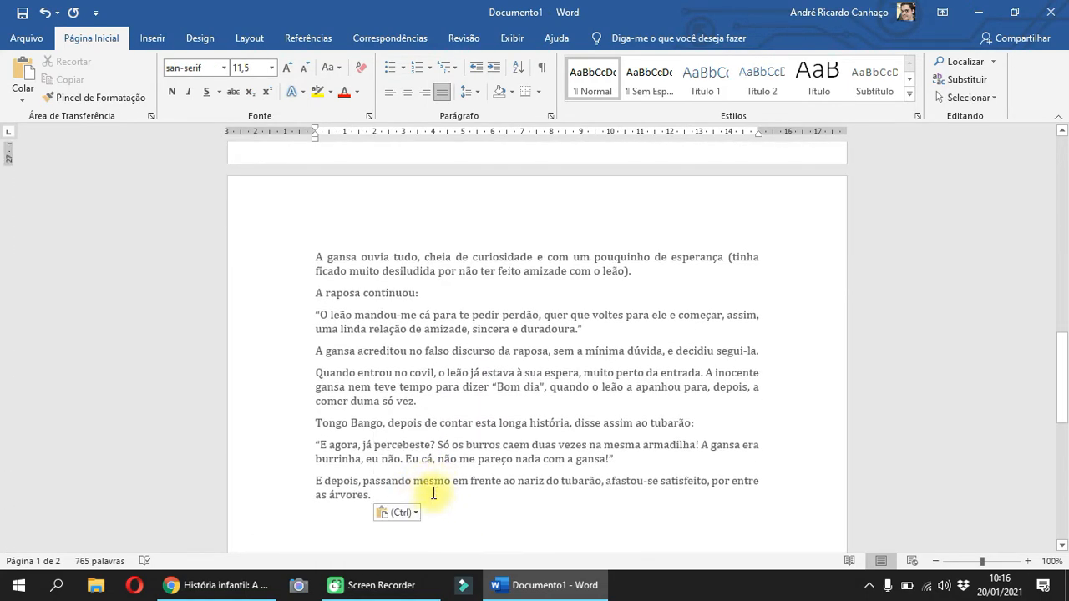
scroll(435, 493, up, 2)
key(ctrl+v)
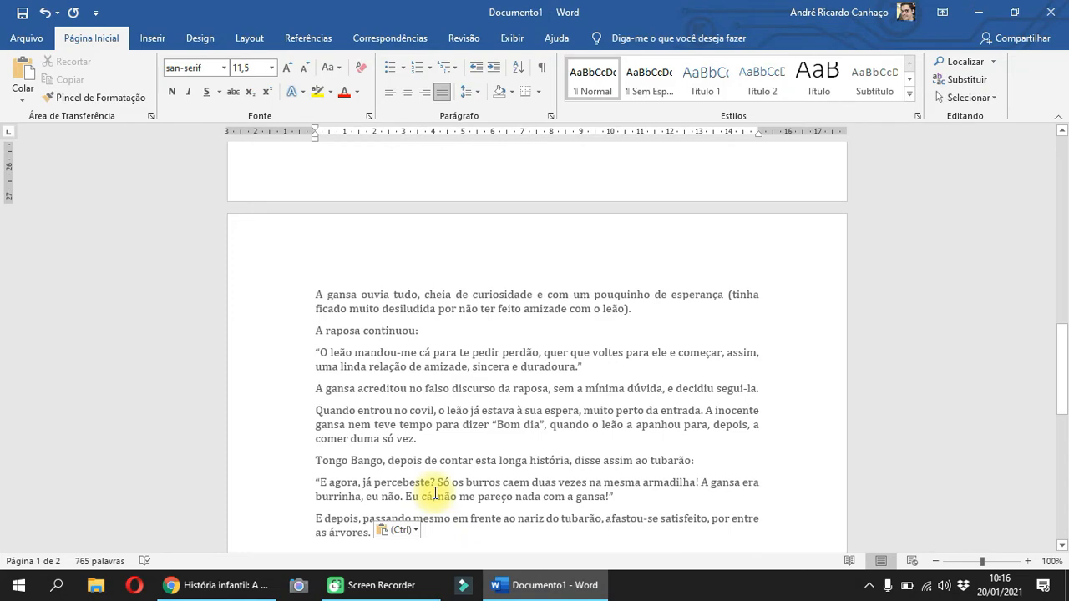
click(416, 531)
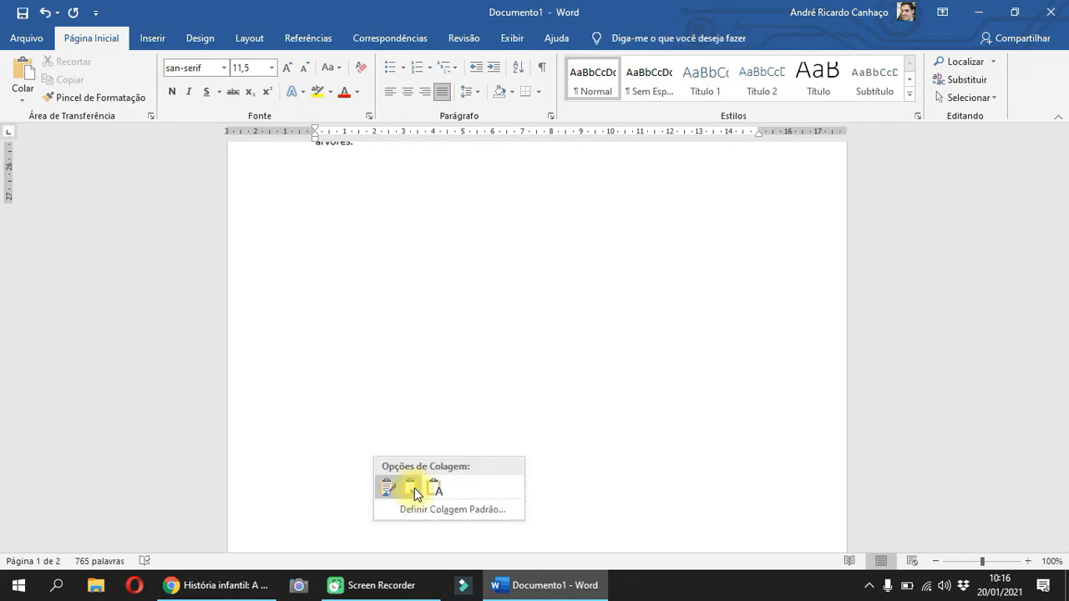
click(415, 488)
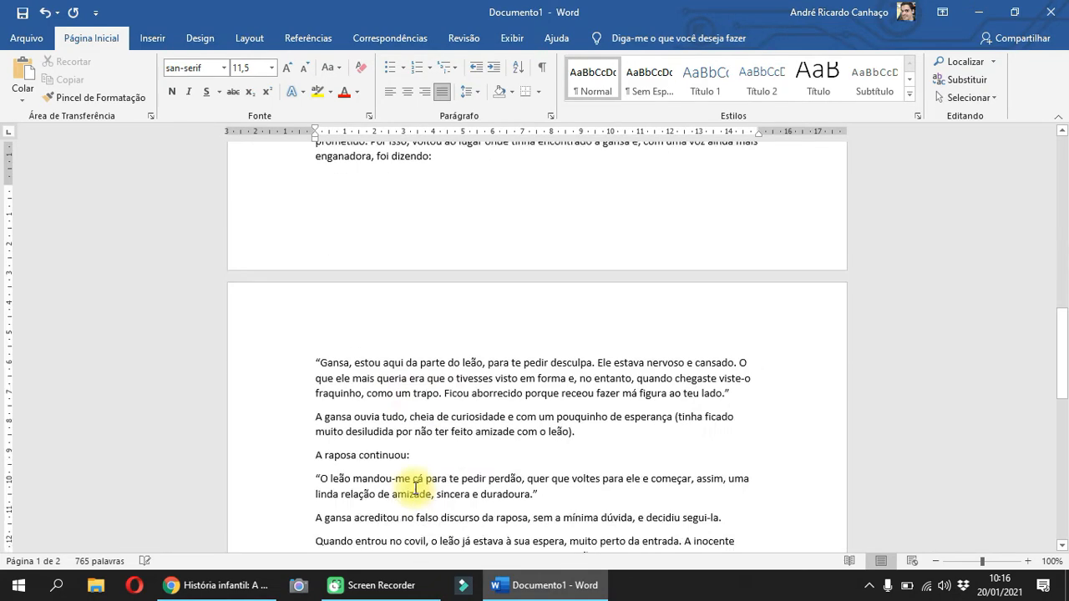
scroll(503, 479, up, 20)
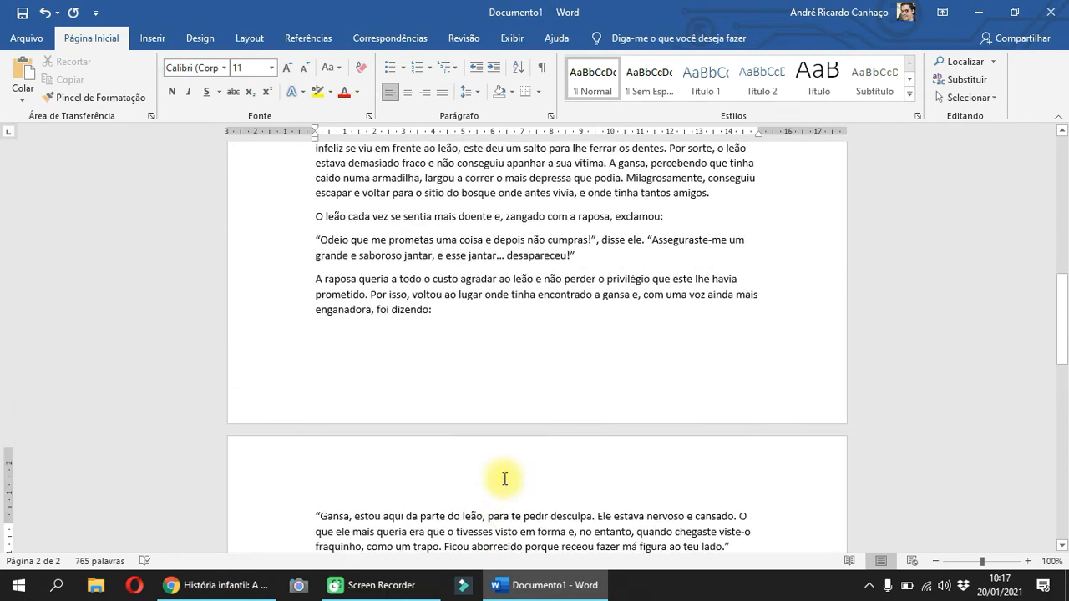
scroll(504, 478, up, 5)
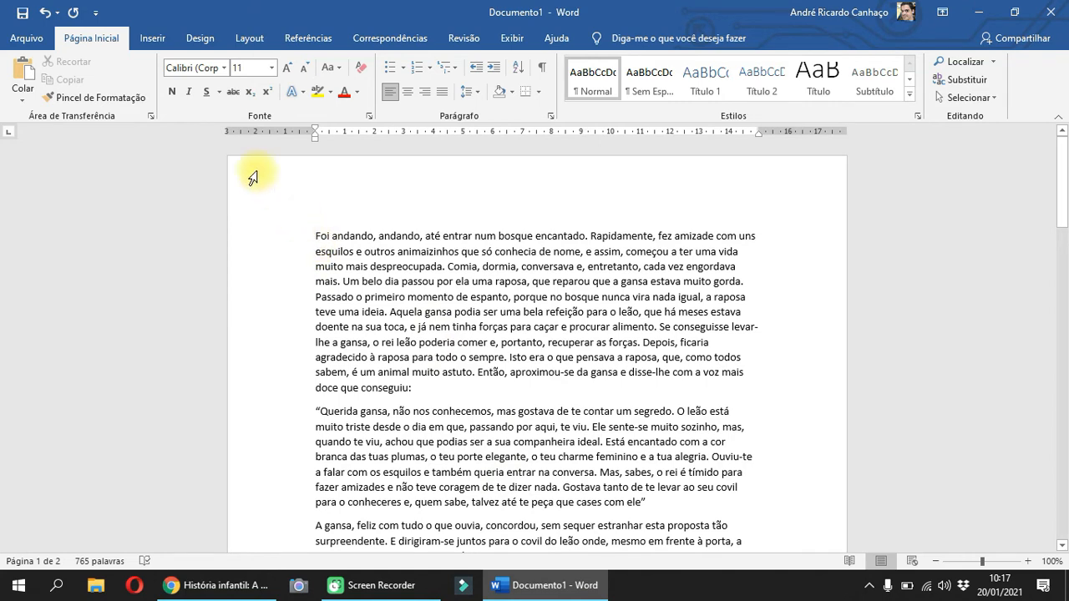
click(245, 70)
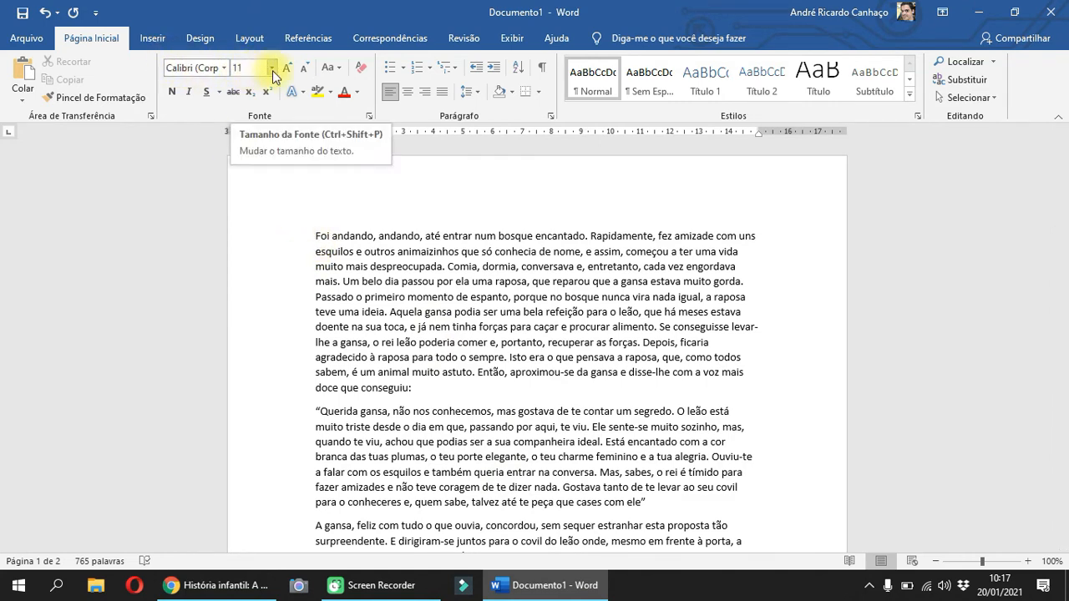
click(318, 236)
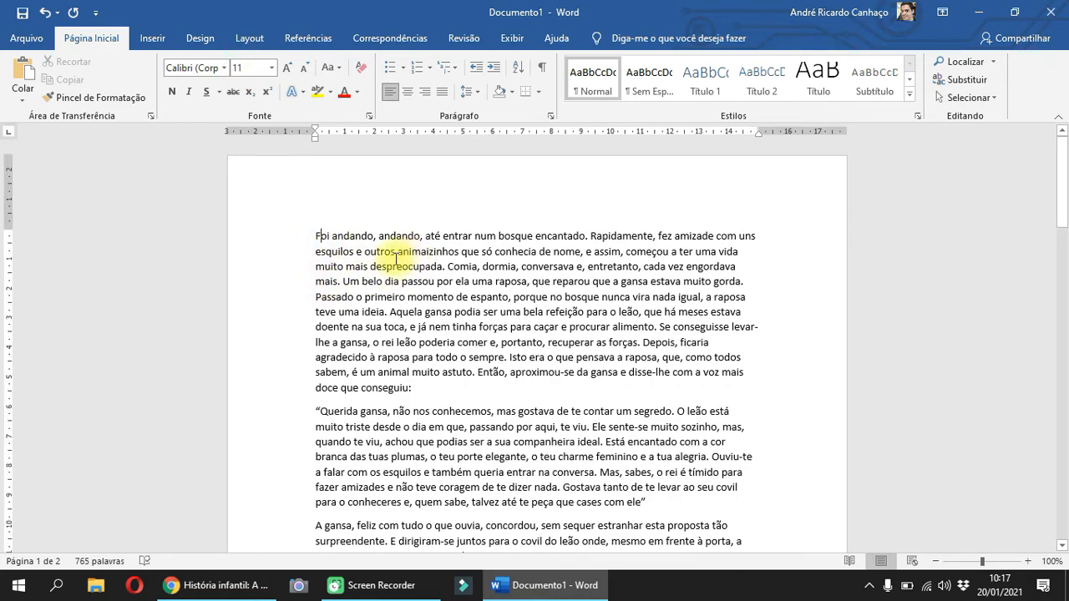
Change the pasted story's paste option to Keep Text Only (Manter Somente Texto) and return to its beginning.
scroll(313, 243, down, 15)
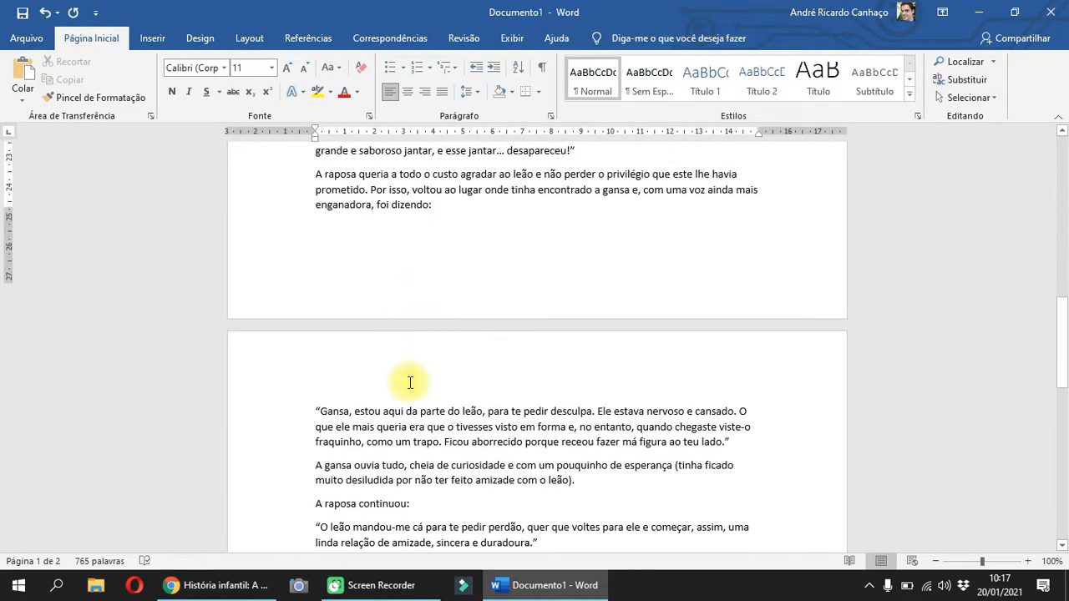
scroll(410, 382, down, 8)
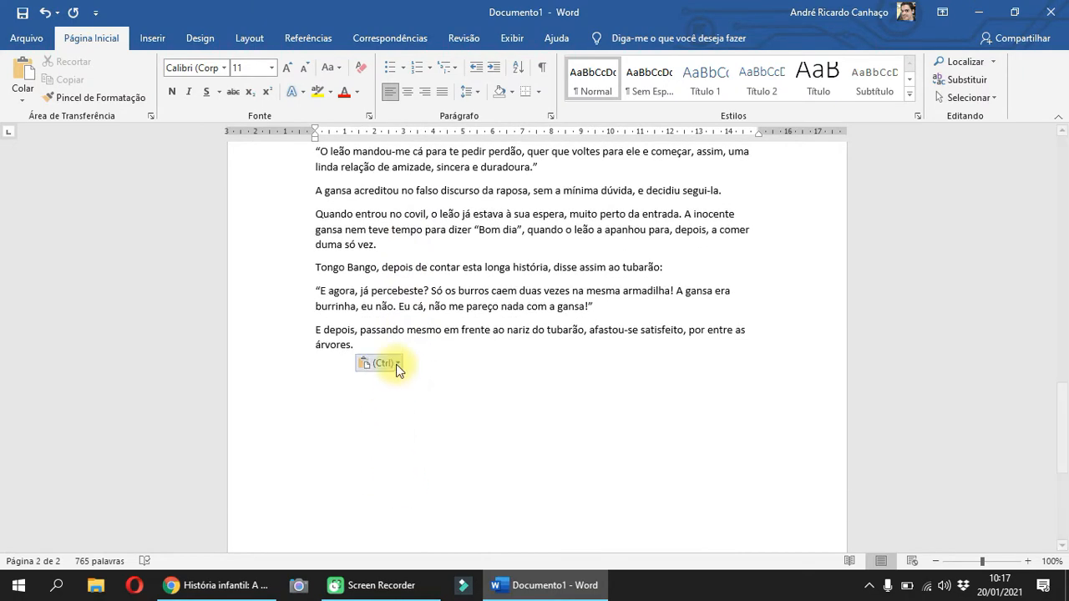
click(399, 363)
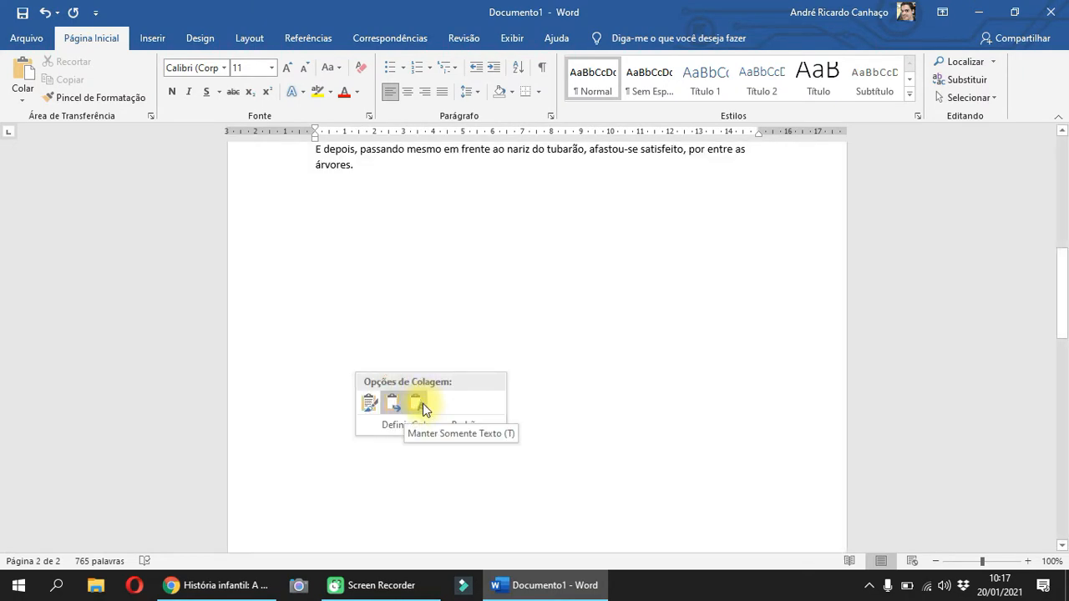
click(423, 404)
scroll(509, 417, down, 3)
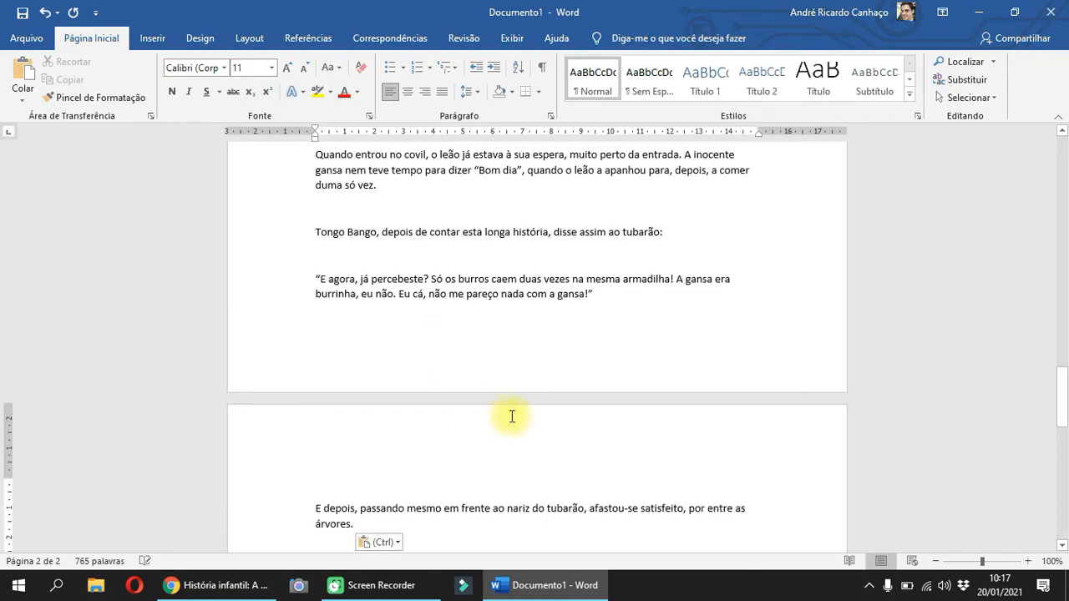
scroll(517, 434, up, 5)
scroll(518, 434, up, 15)
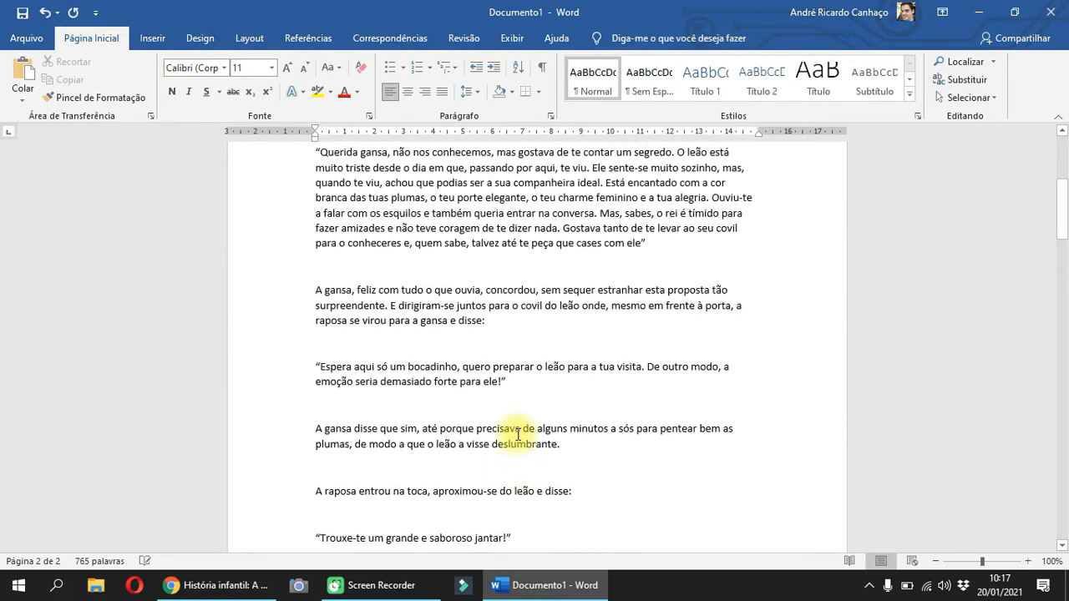
scroll(518, 436, up, 1)
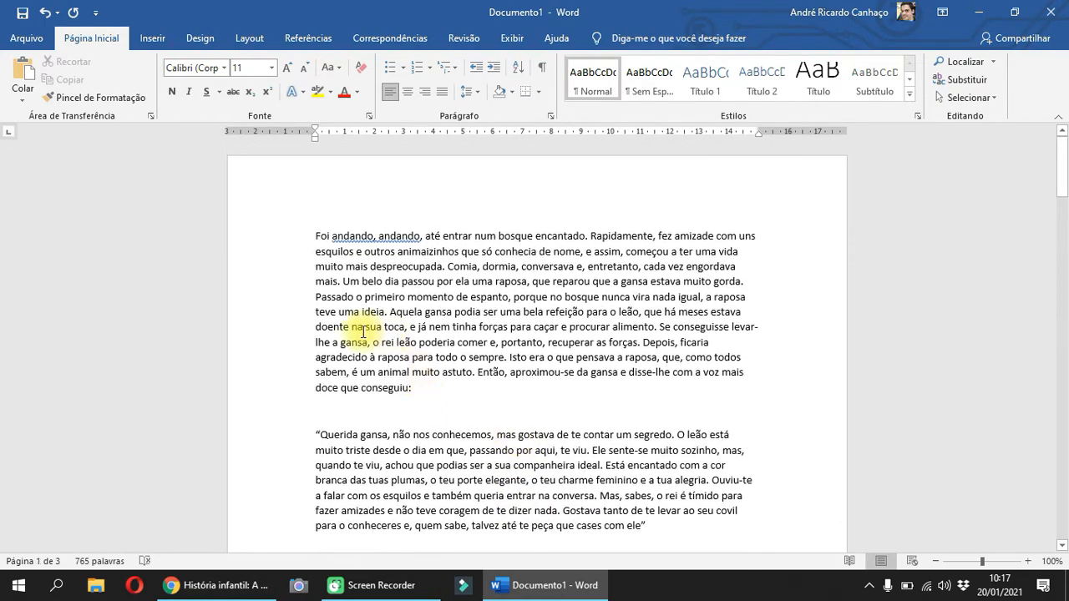
Compare the spacing between the story's paragraphs in Word with the web page in Chrome, and return to Word.
scroll(364, 332, down, 7)
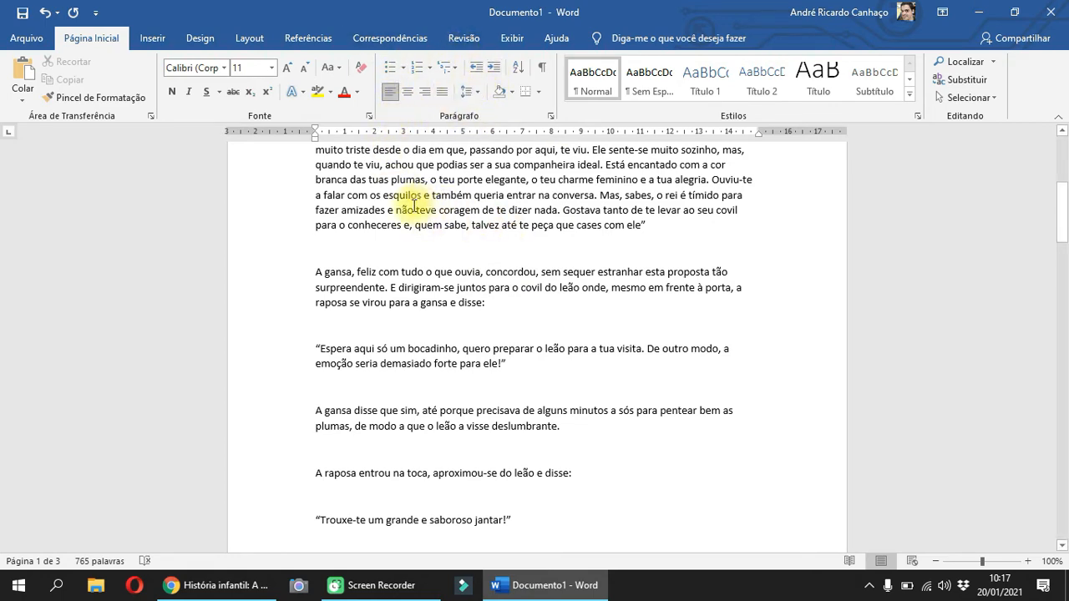
scroll(479, 237, up, 5)
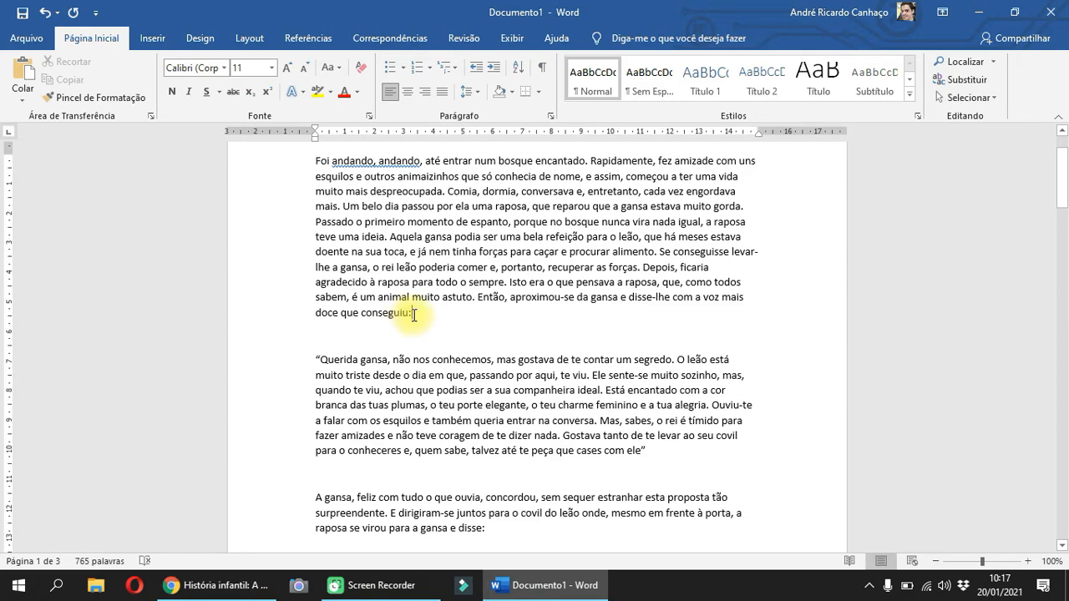
scroll(413, 315, up, 2)
click(218, 585)
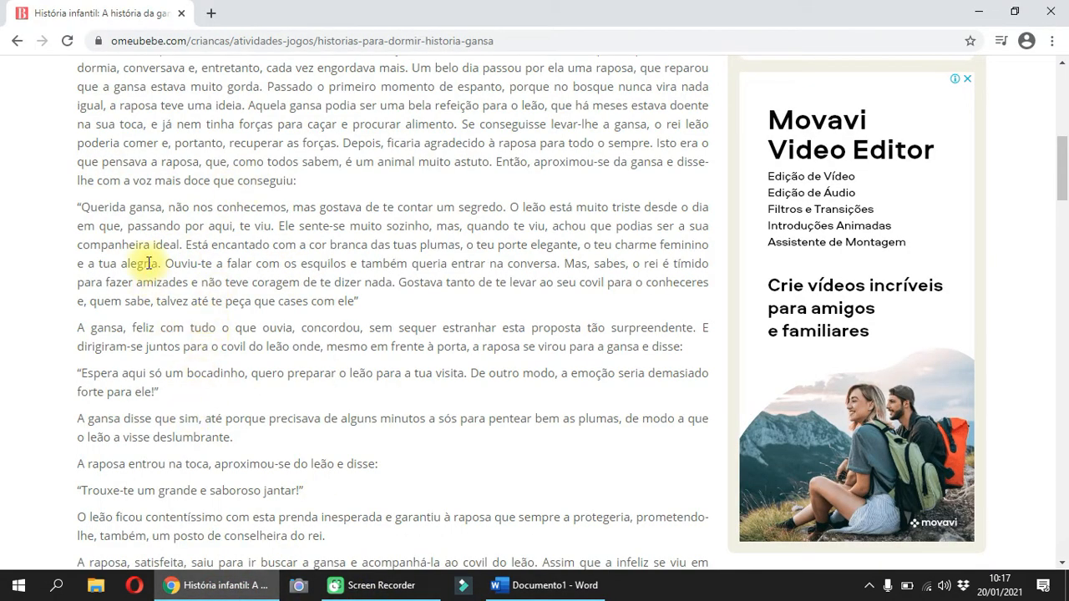
click(548, 586)
Switch the pasted story's paste option from Keep Text Only back to Merge Formatting.
scroll(475, 455, down, 5)
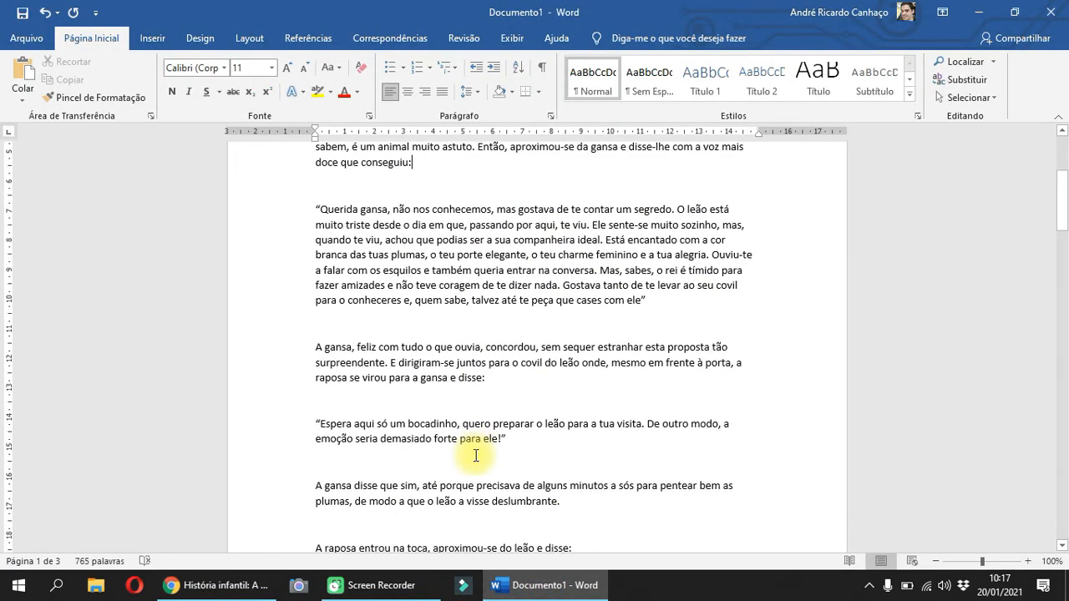
scroll(476, 456, down, 20)
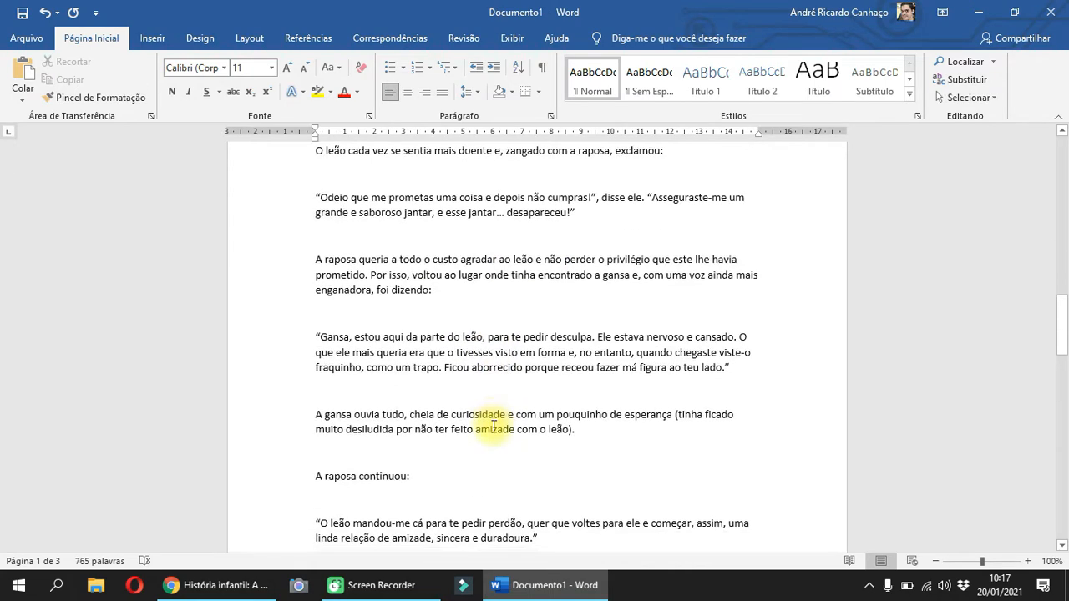
scroll(493, 426, down, 15)
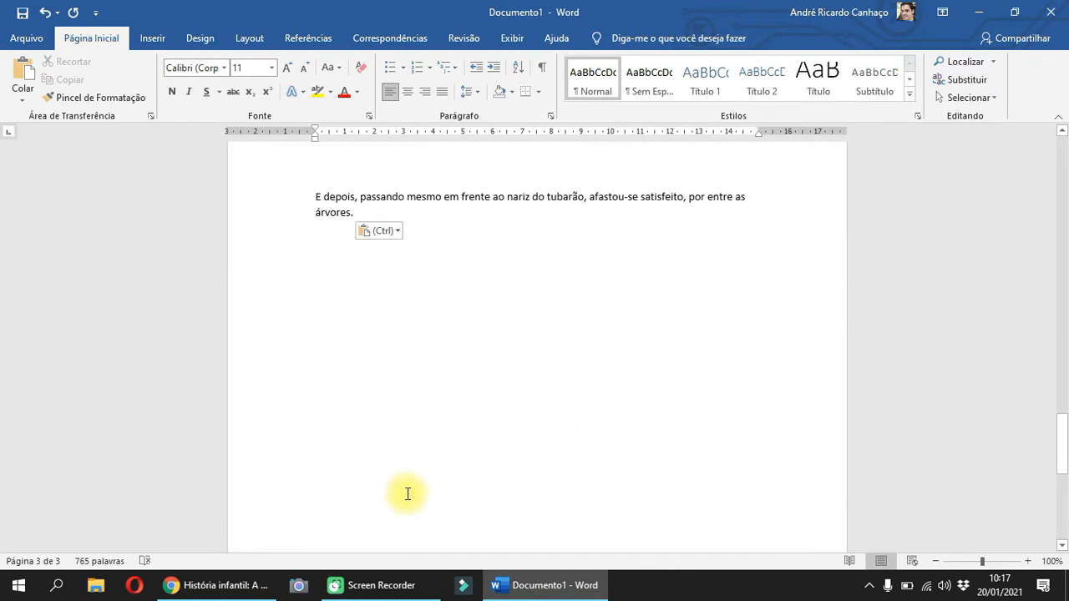
scroll(392, 375, up, 4)
click(394, 422)
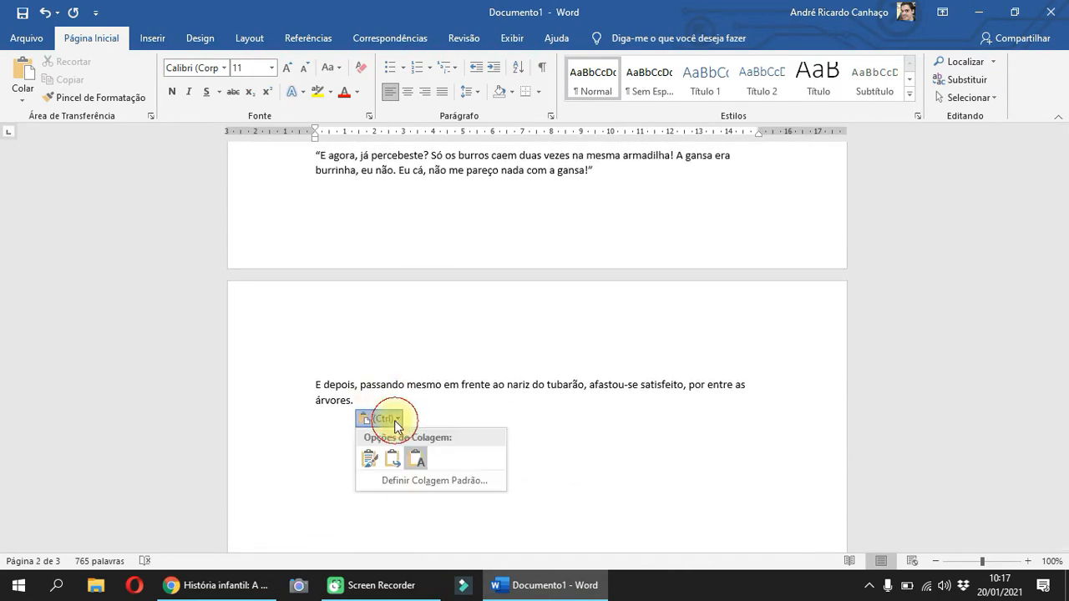
scroll(387, 463, up, 10)
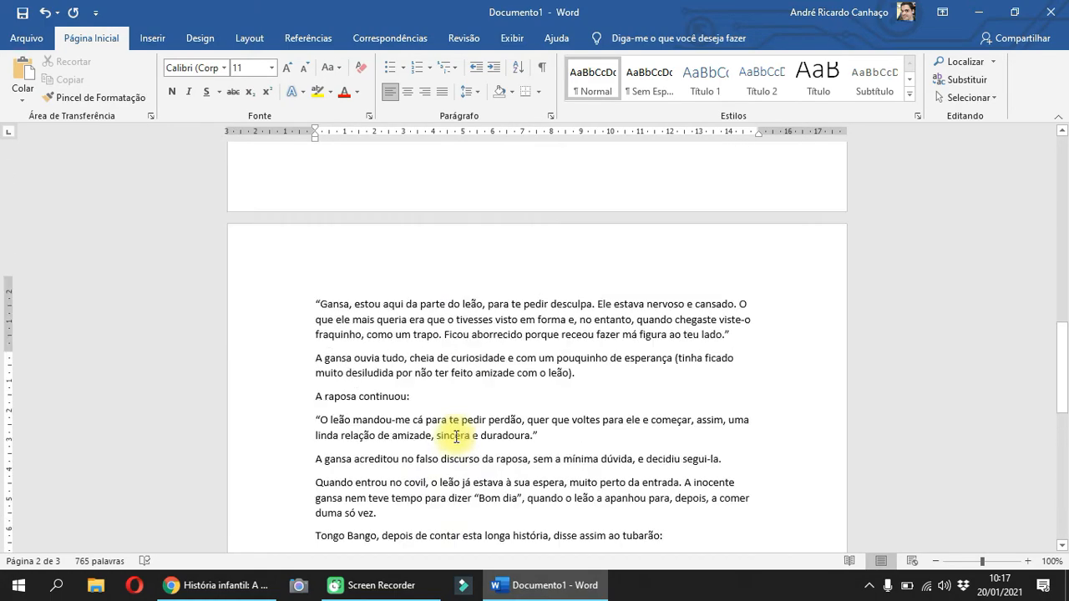
Switch the pasted story's paste option from Merge Formatting to Keep Text Only (Manter Somente Texto).
scroll(453, 376, up, 10)
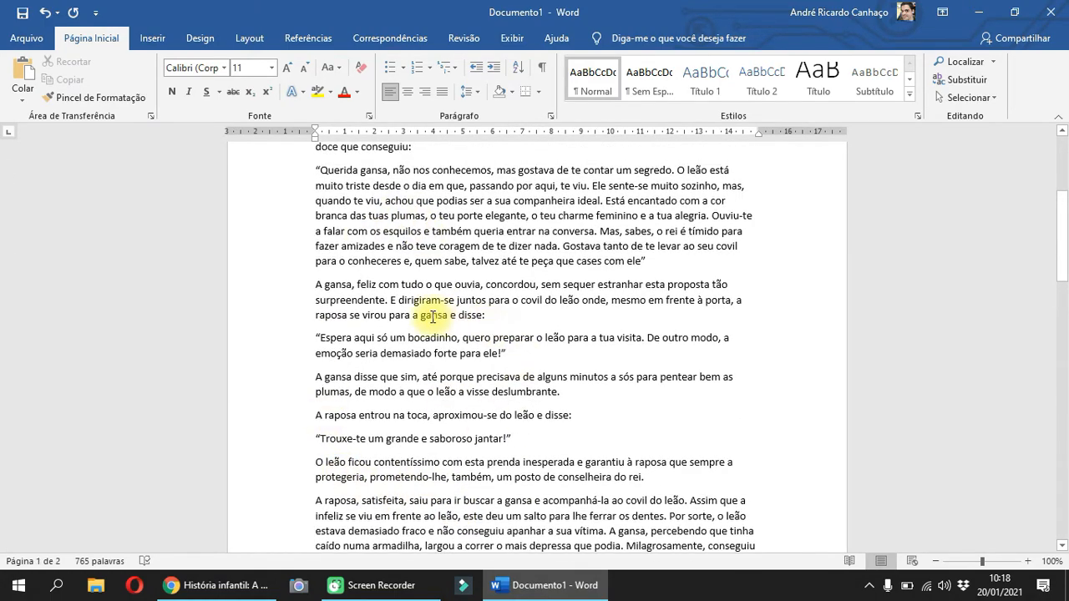
scroll(401, 351, down, 20)
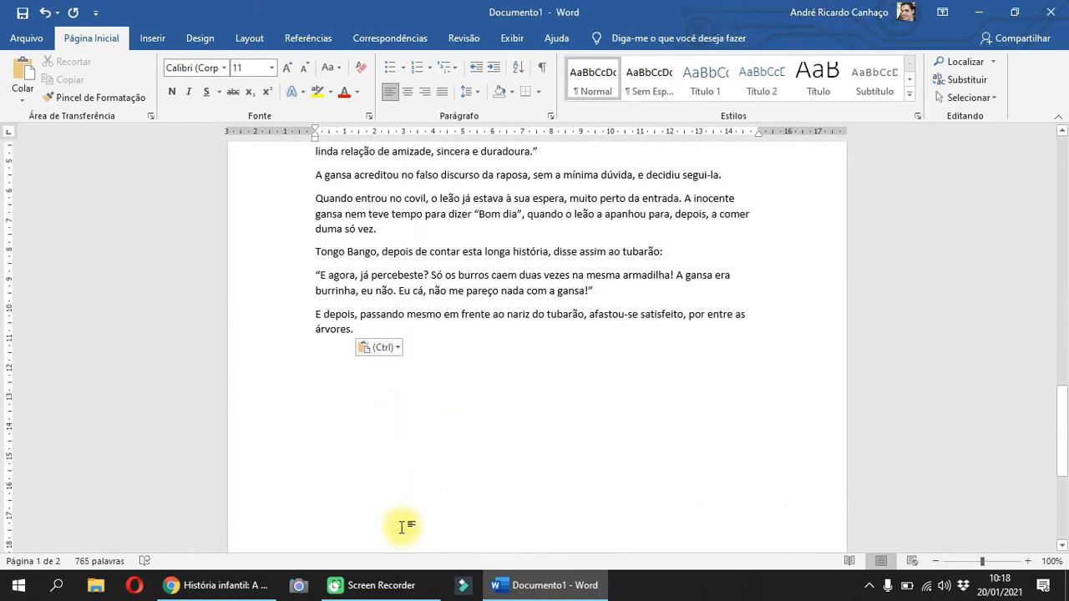
click(380, 348)
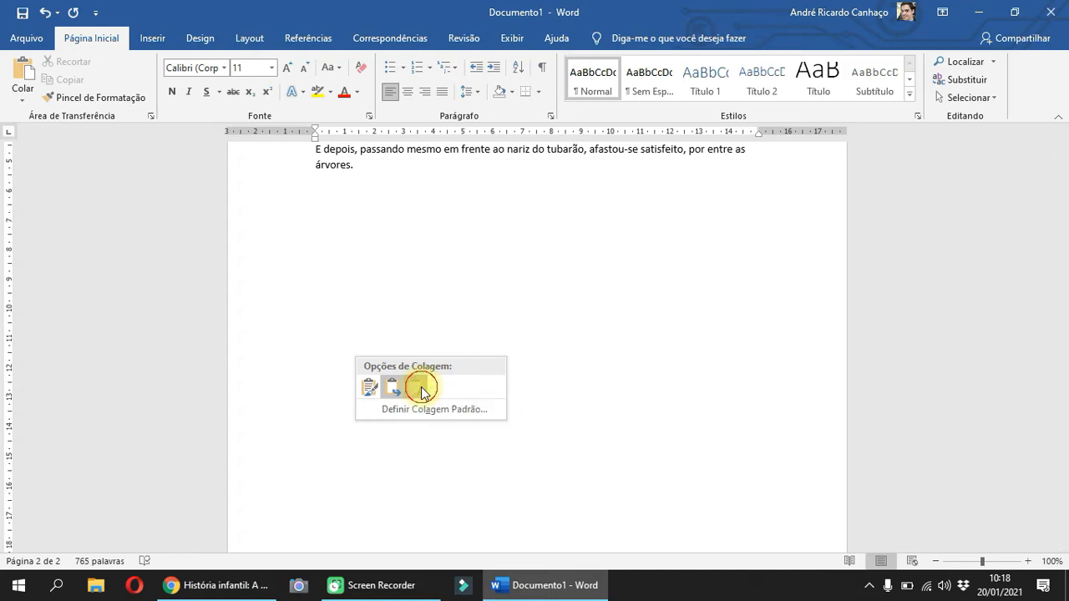
click(421, 386)
Check the paragraph gaps back to the story's beginning, compare them with the web page in Chrome, and return to Word.
scroll(460, 358, up, 8)
scroll(479, 315, up, 15)
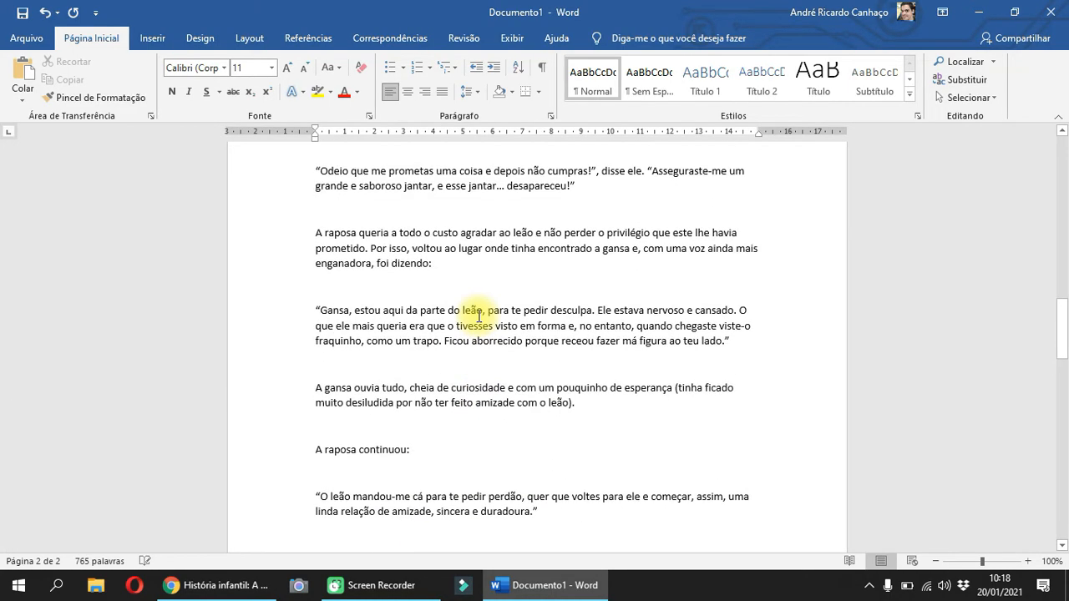
scroll(479, 315, up, 15)
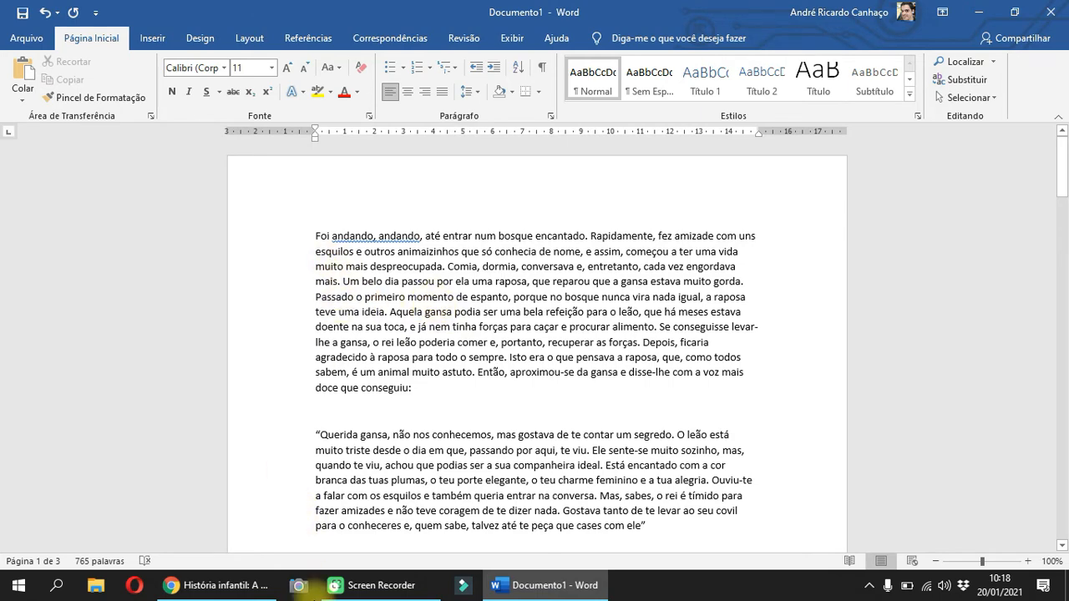
click(210, 585)
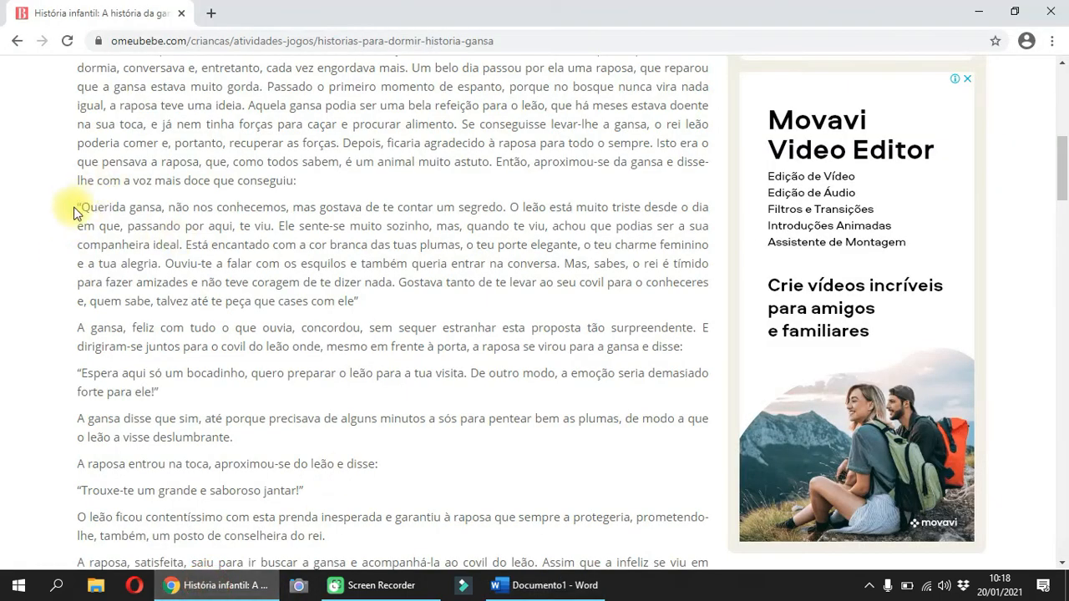
click(498, 587)
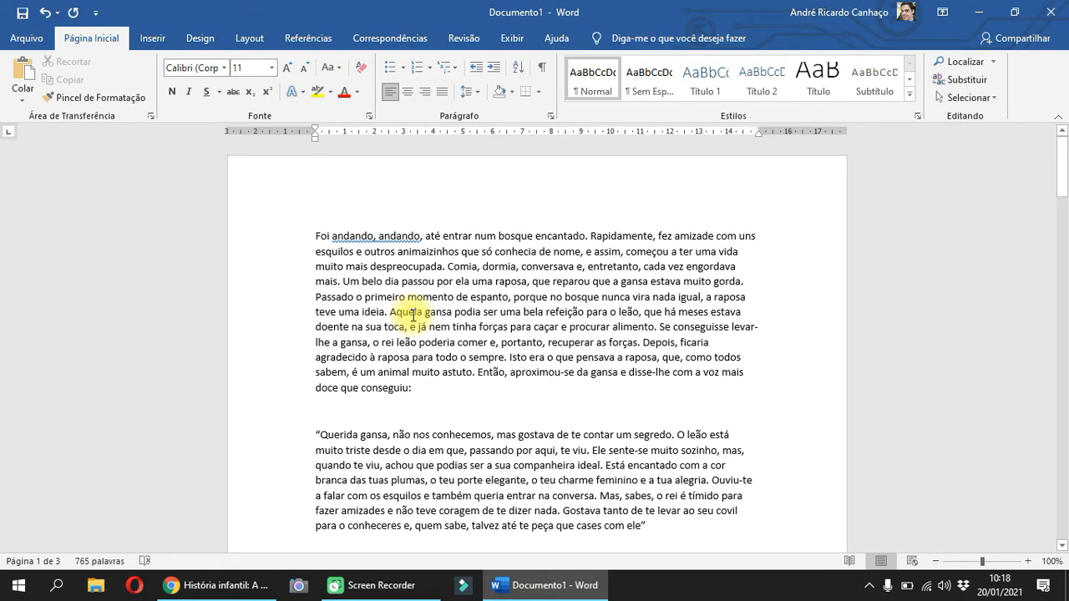
Indent the story's opening line and change the automatic indent to a tab (Alterar para tabulação).
click(315, 236)
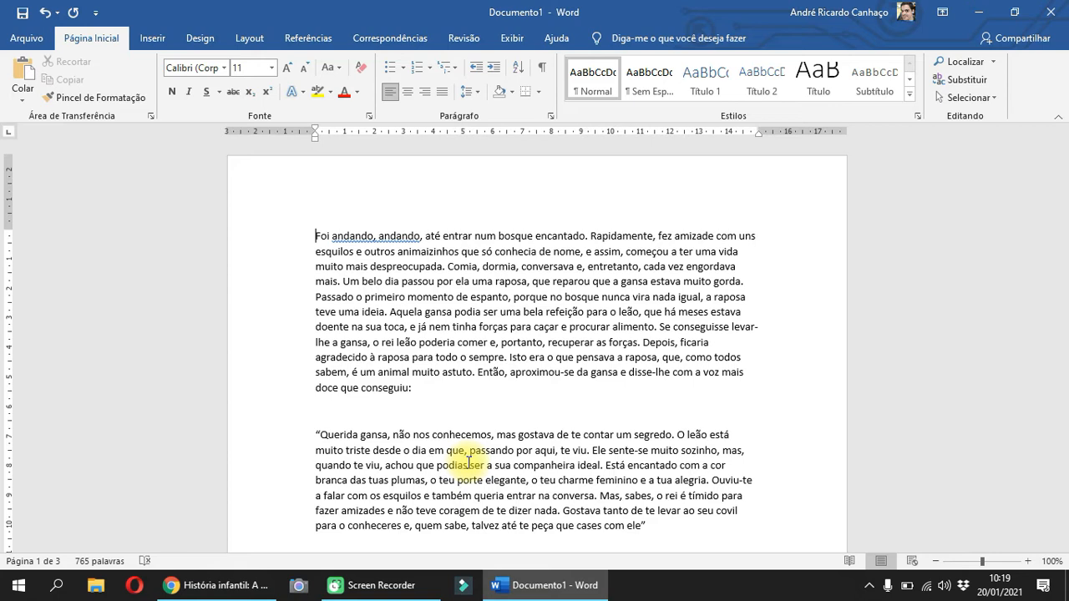
key(Tab)
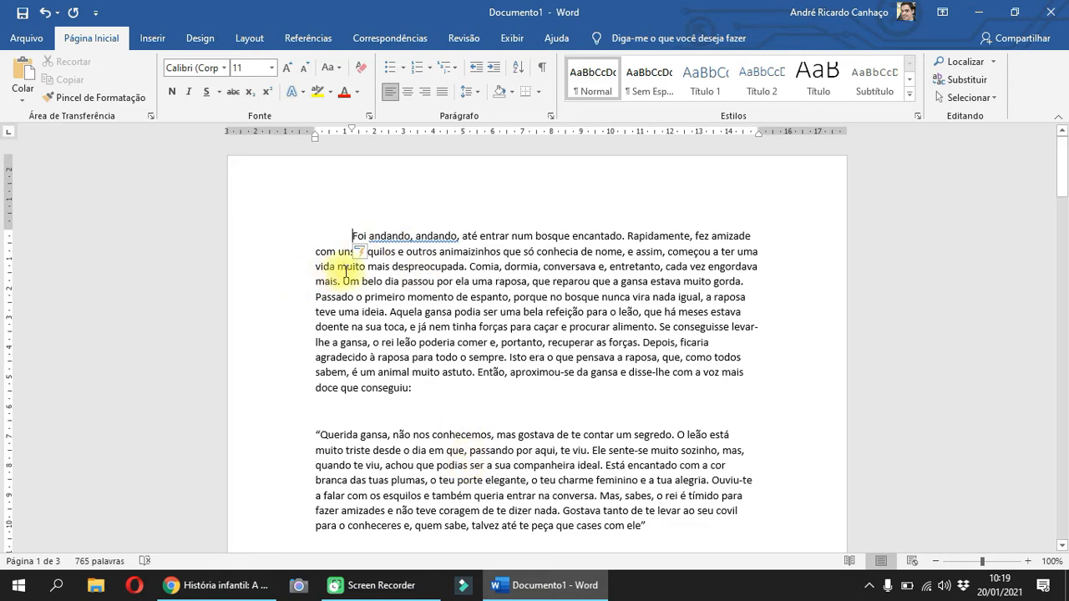
mouse_move(362, 253)
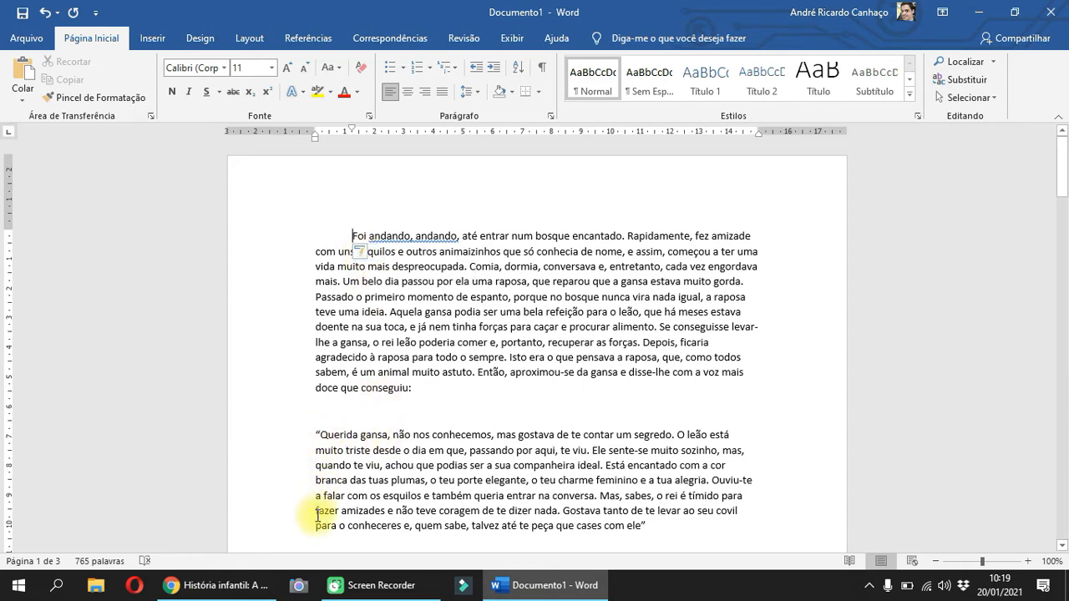
click(375, 255)
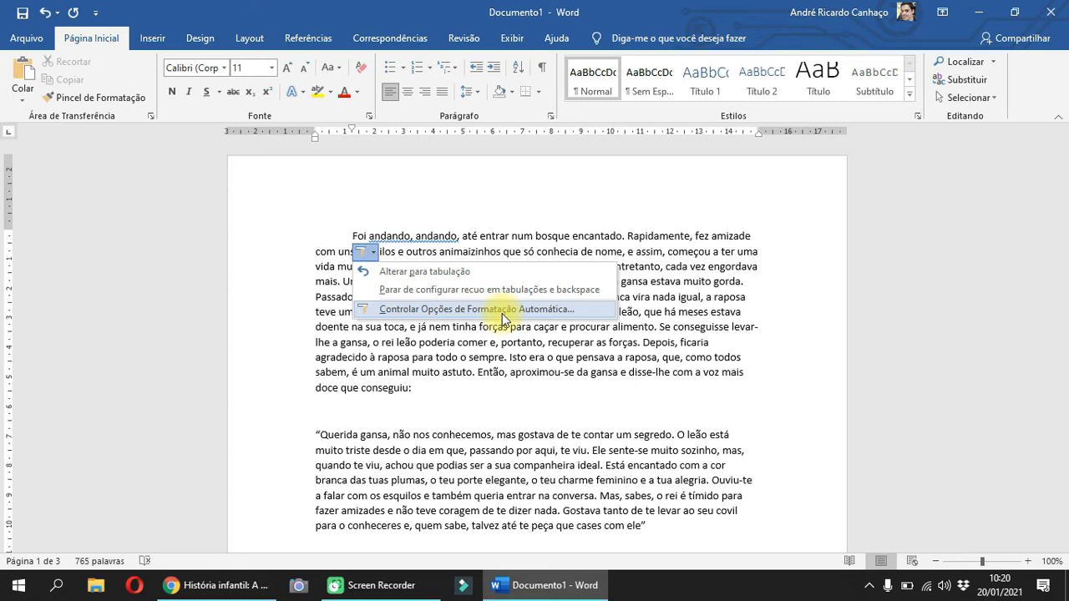
click(451, 271)
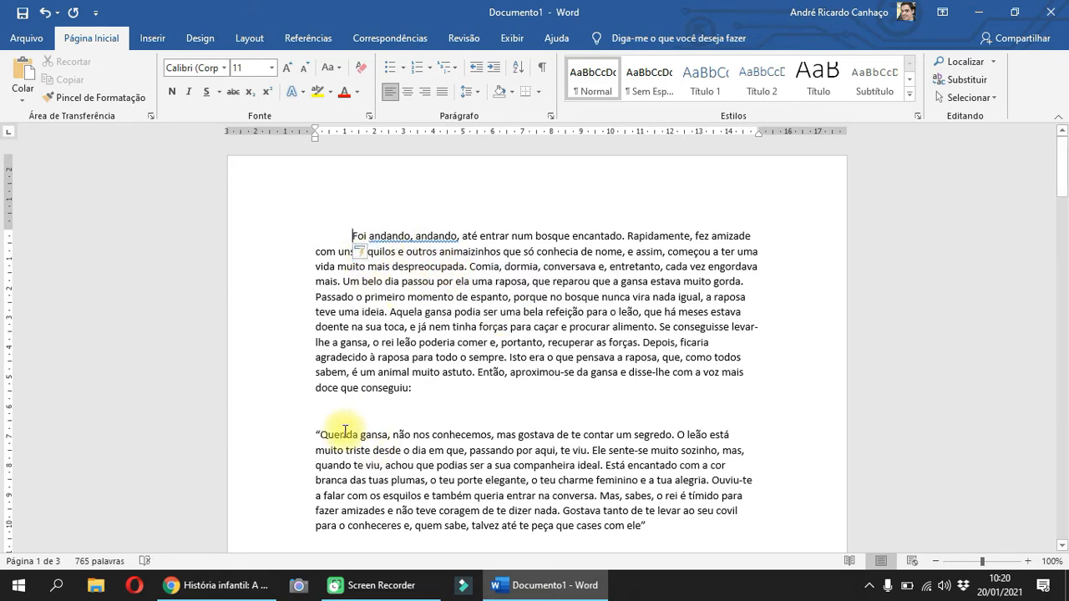
View the AutoFormat As You Type options in the AutoCorreção dialog and cancel it without changes.
scroll(345, 395, down, 3)
scroll(346, 395, up, 2)
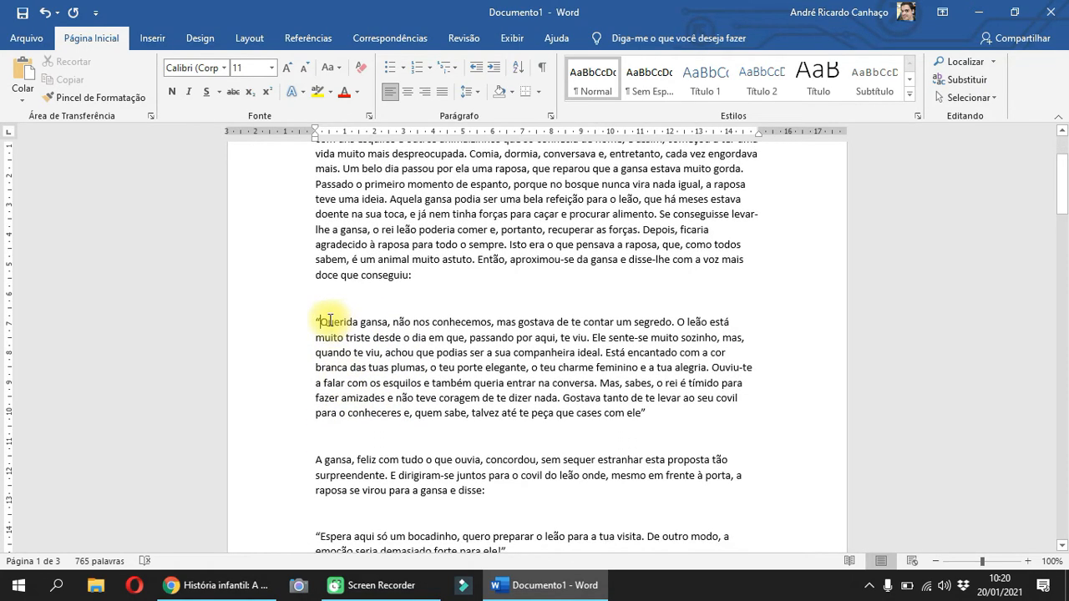
click(363, 217)
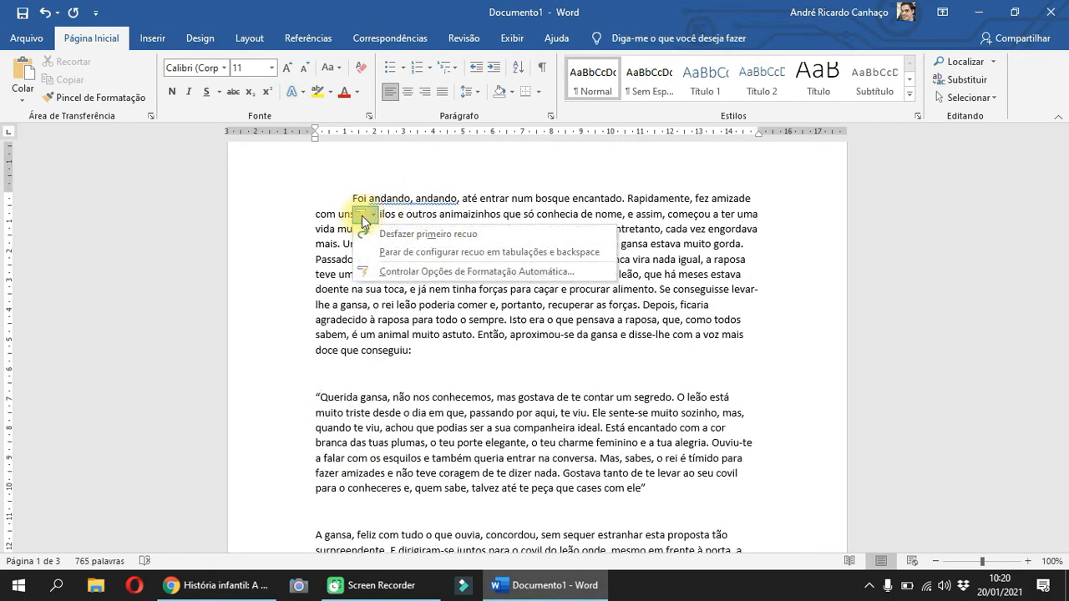
click(353, 271)
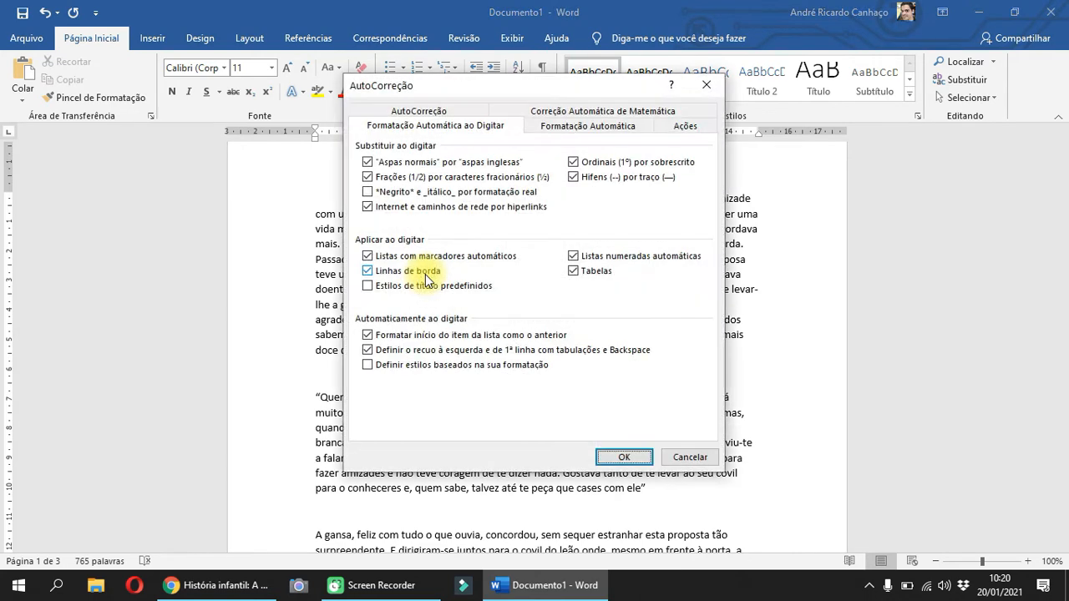
click(689, 458)
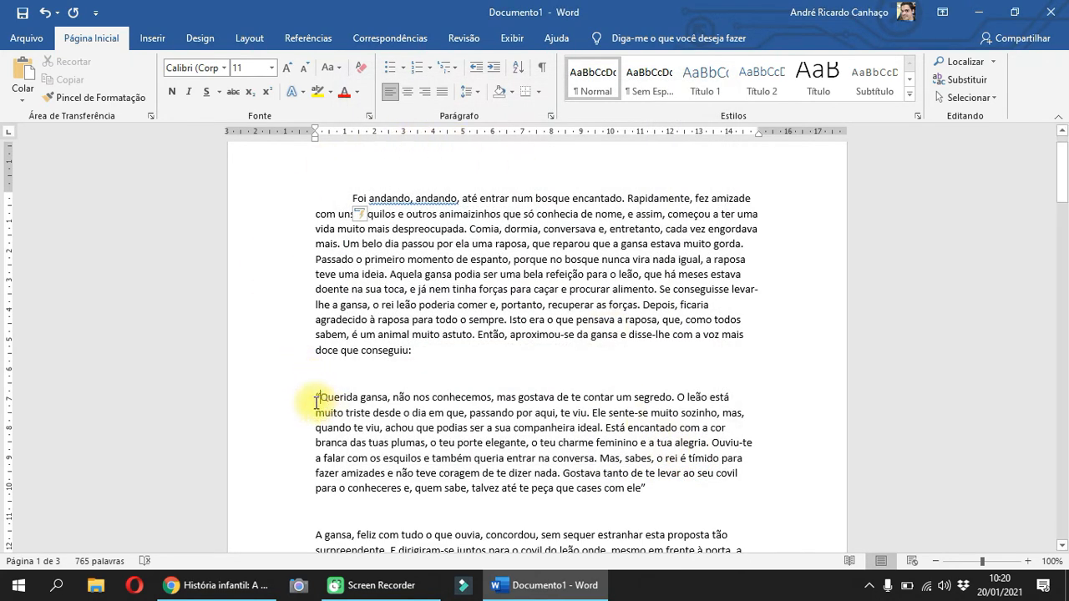
Highlight the tab space in front of the first paragraph's opening word.
click(428, 350)
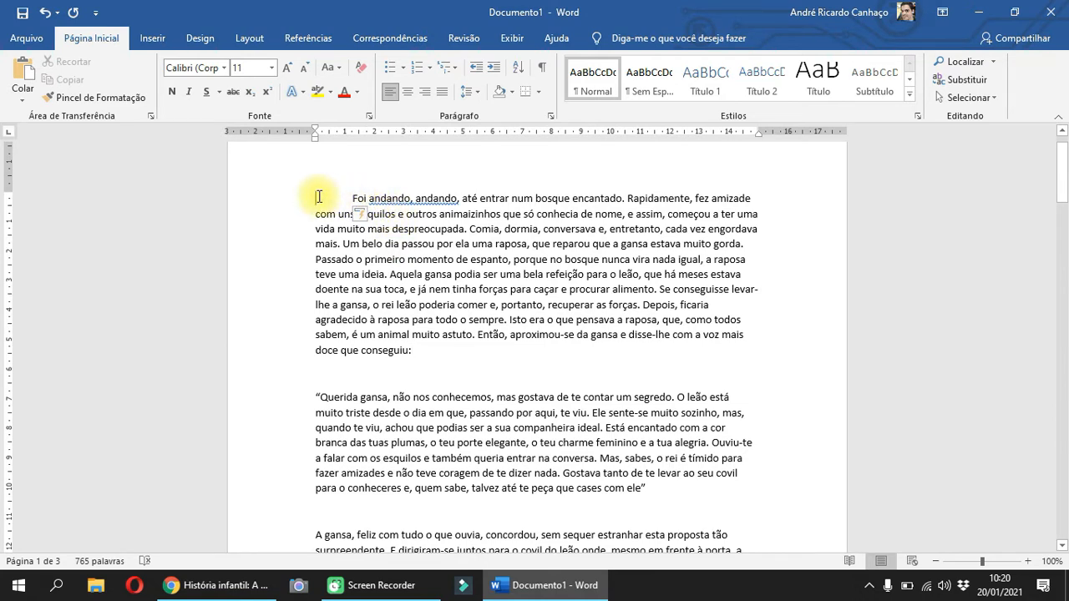
drag(318, 199, 348, 203)
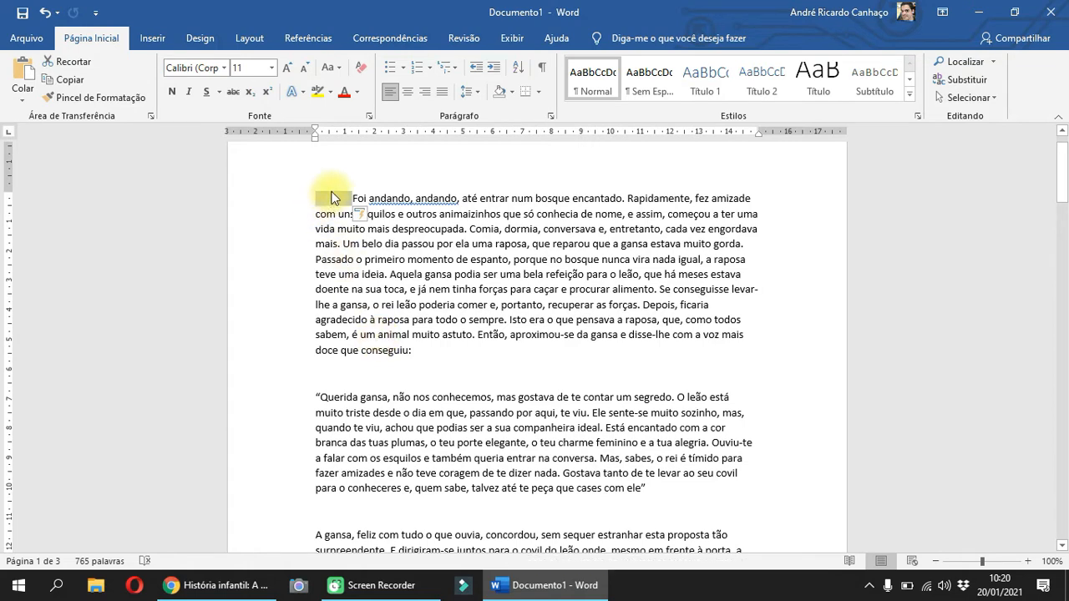
Insert two additional blank paragraphs between the first paragraph and the one beginning “Querida gansa”.
click(441, 359)
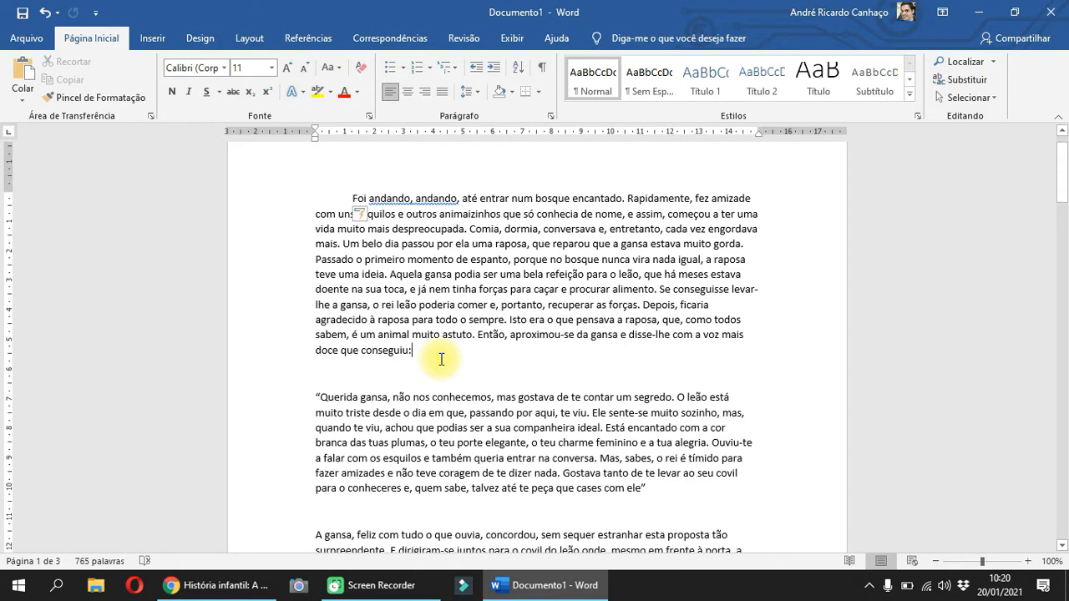
key(Return)
key(BackSpace)
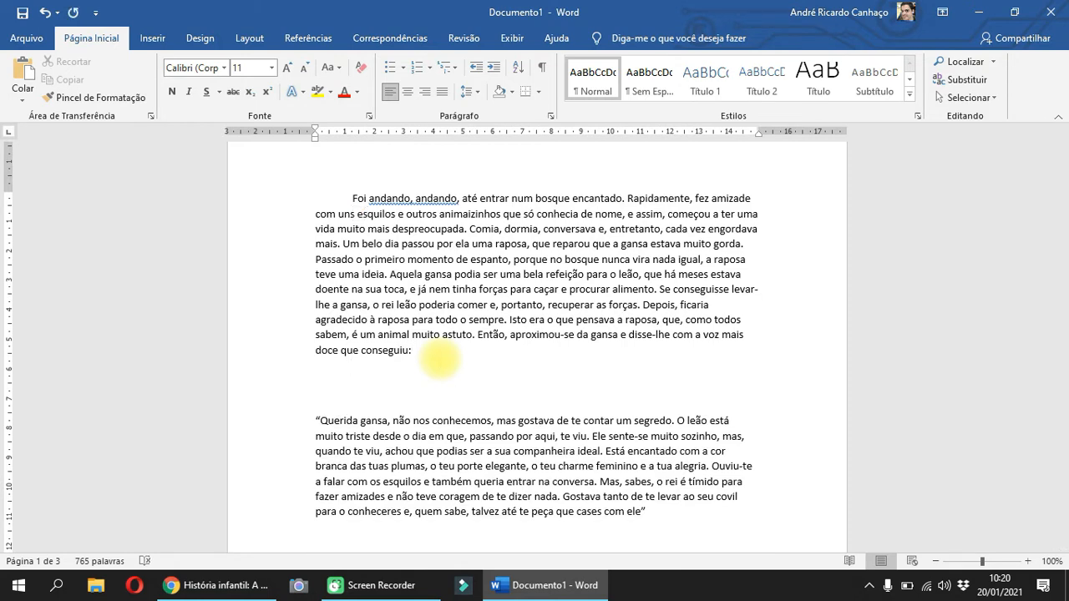
key(Return)
key(BackSpace)
key(BackSpace)
key(Return)
key(Return)
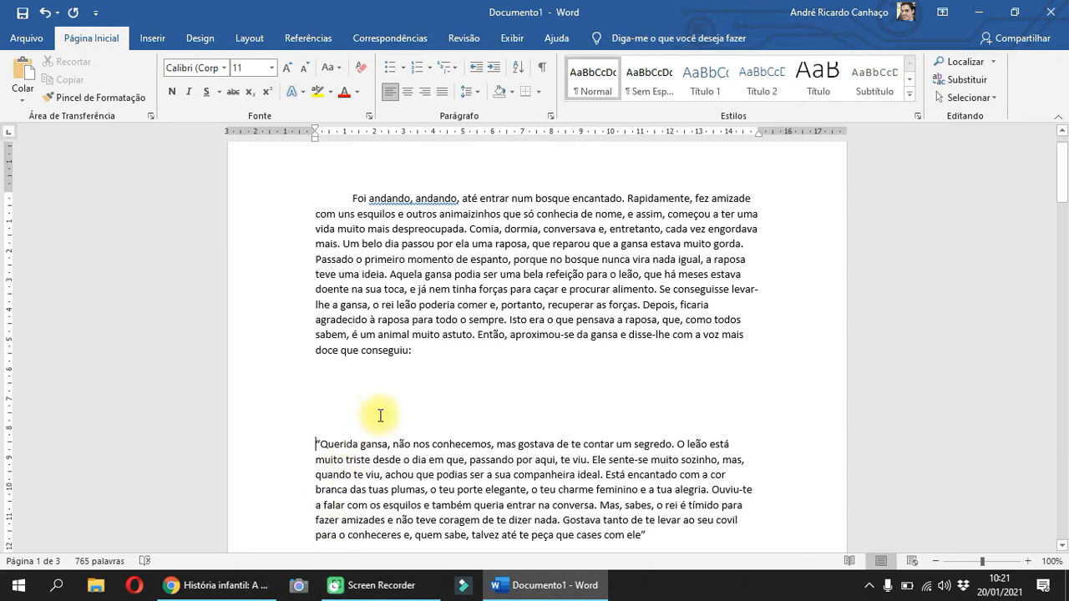
Highlight the first paragraph's tab space and add a tab on the blank line directly below that paragraph.
scroll(379, 418, up, 1)
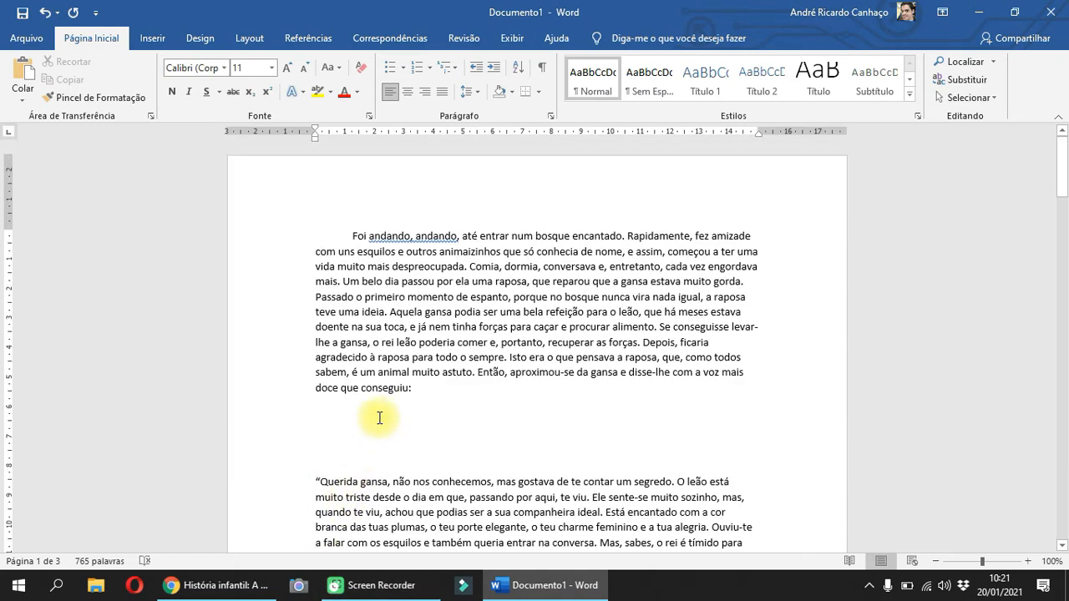
click(328, 231)
double_click(328, 232)
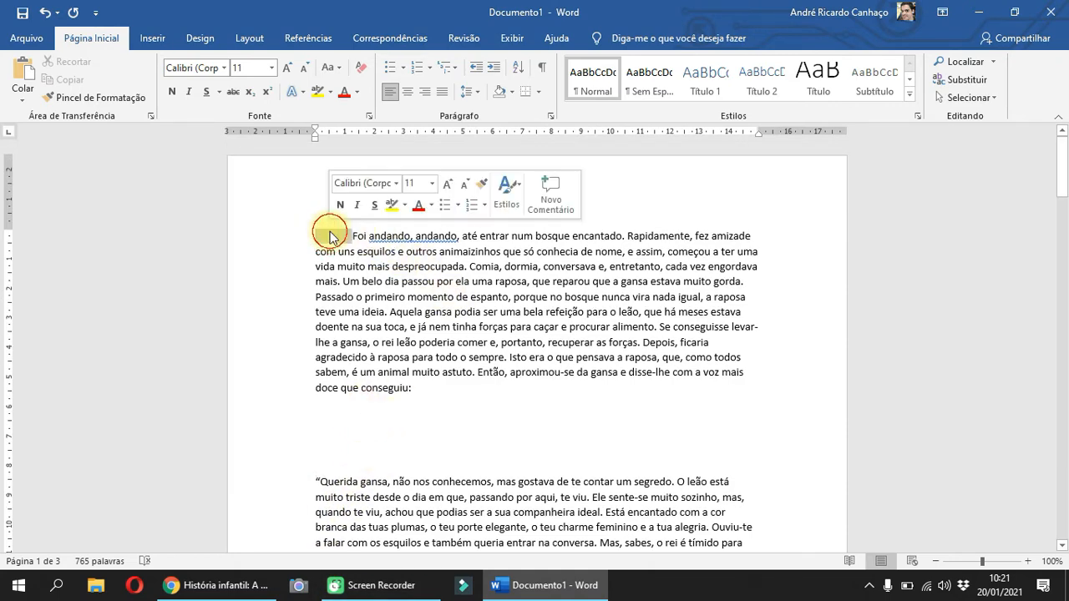
click(425, 390)
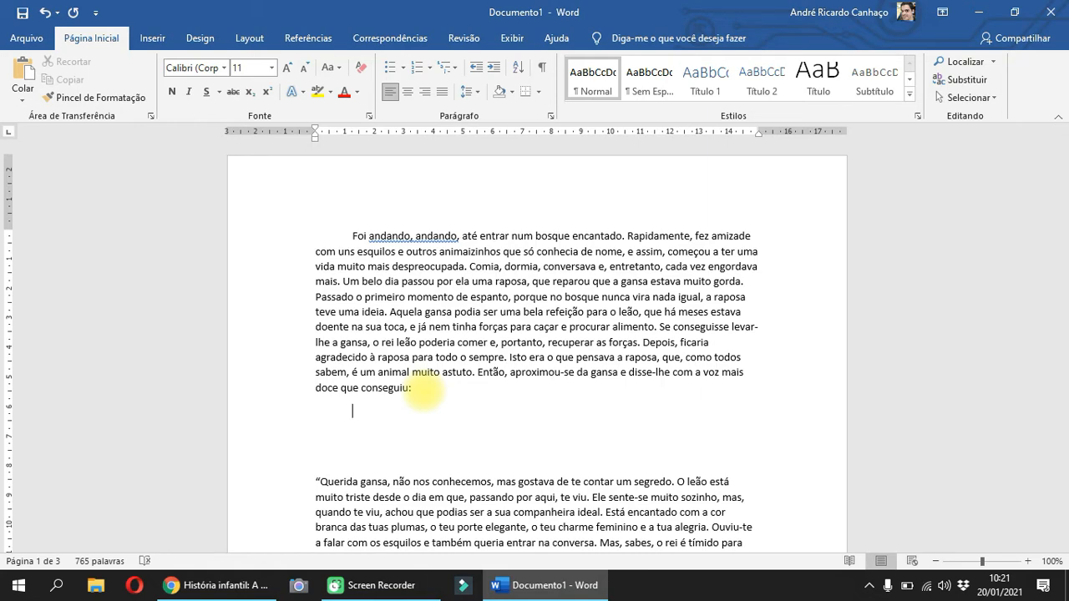
Select the text from the indented blank line through the “Querida gansa” paragraph to examine the paragraph structure.
scroll(341, 448, down, 3)
scroll(341, 448, down, 4)
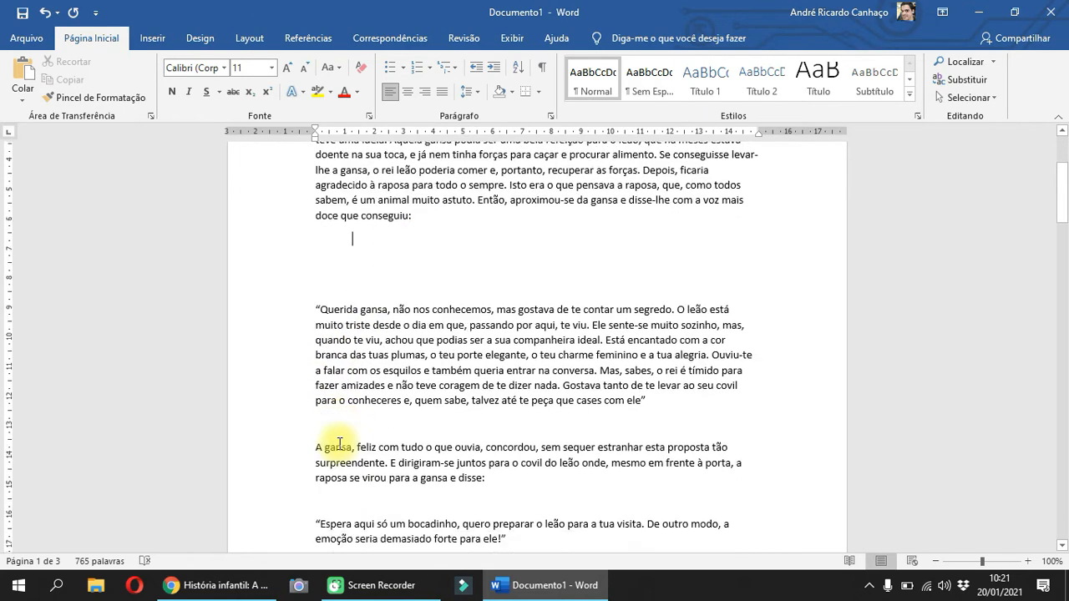
scroll(342, 405, down, 2)
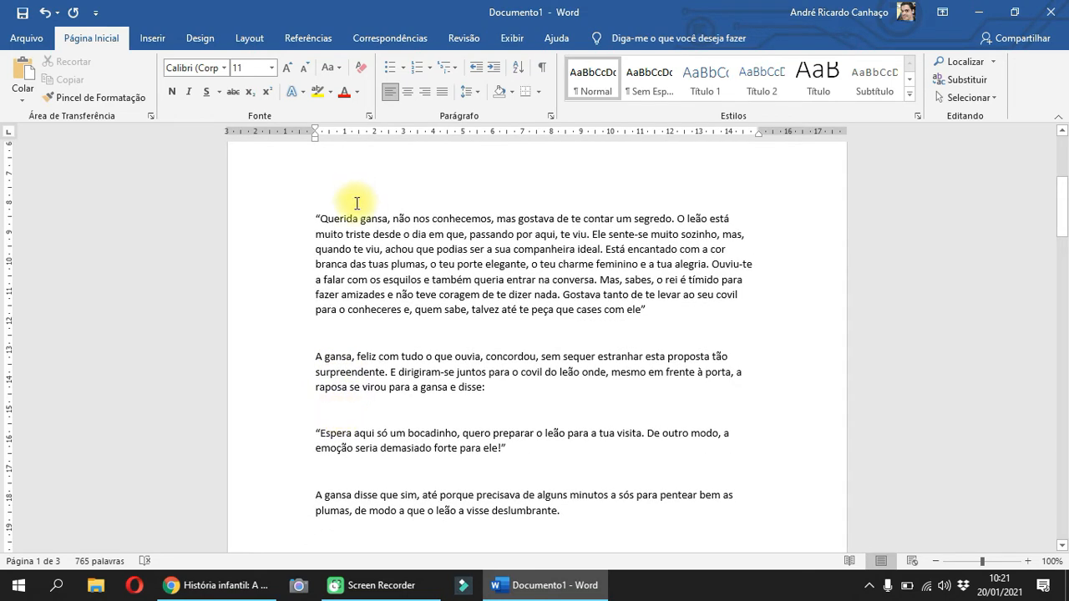
scroll(353, 217, up, 2)
drag(360, 223, 338, 400)
scroll(365, 242, up, 1)
scroll(366, 243, up, 3)
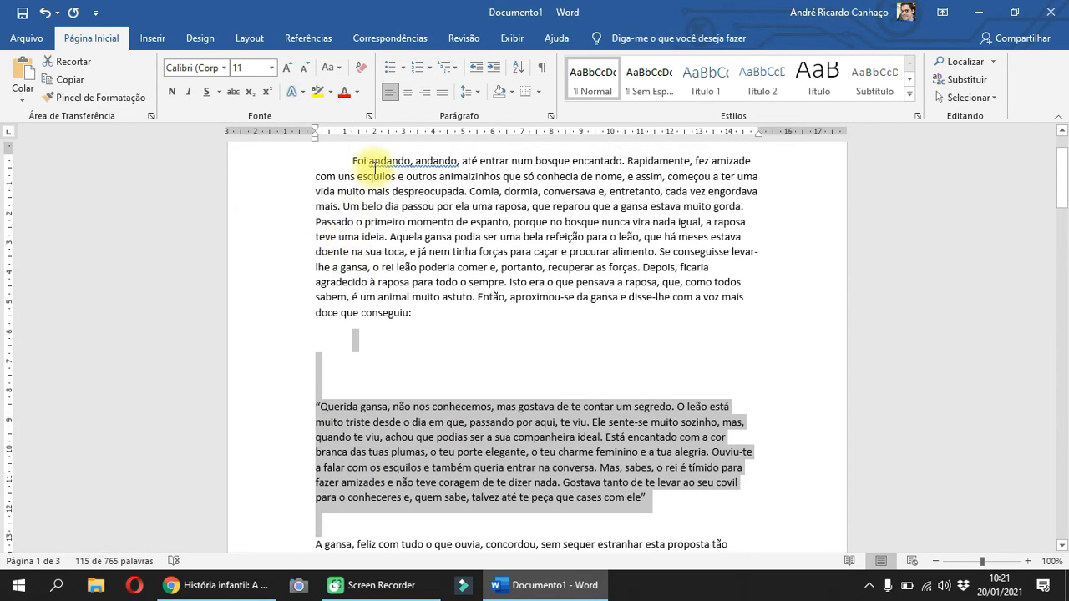
Highlight the first paragraph and the blank lines below it to examine where each paragraph begins and ends.
drag(352, 161, 417, 310)
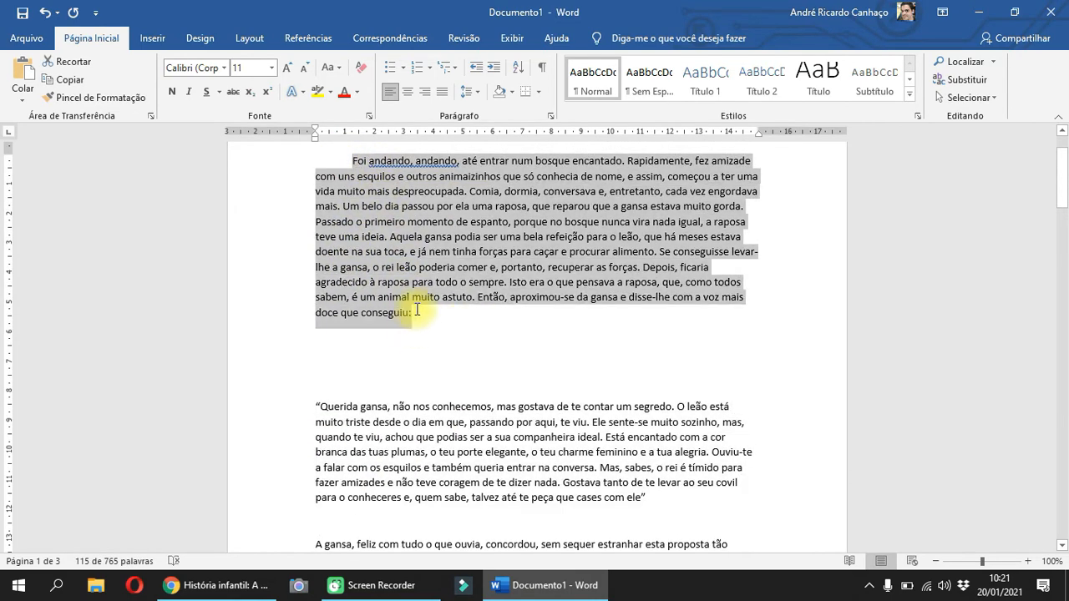
drag(356, 342, 317, 399)
drag(372, 451, 365, 514)
click(354, 345)
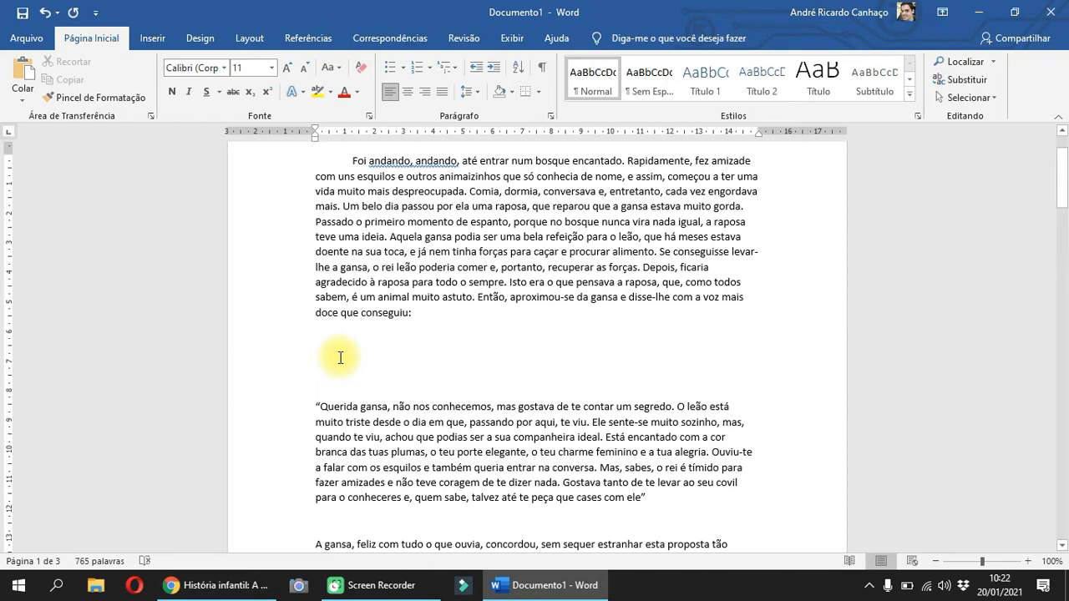
Look through the story's remaining paragraphs down to the last page and return to the beginning.
scroll(340, 358, down, 15)
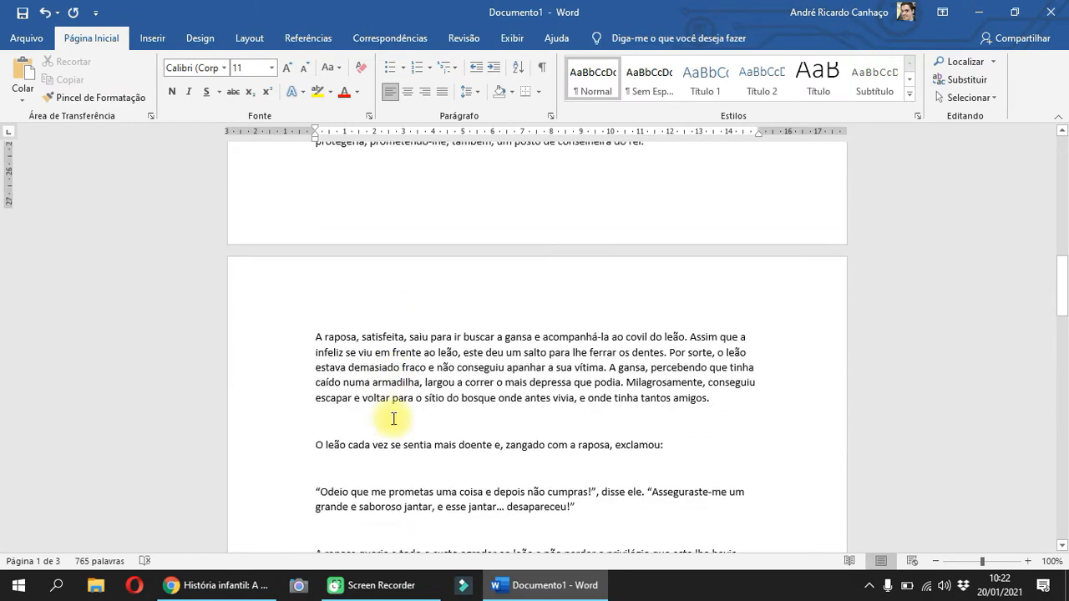
scroll(393, 419, down, 15)
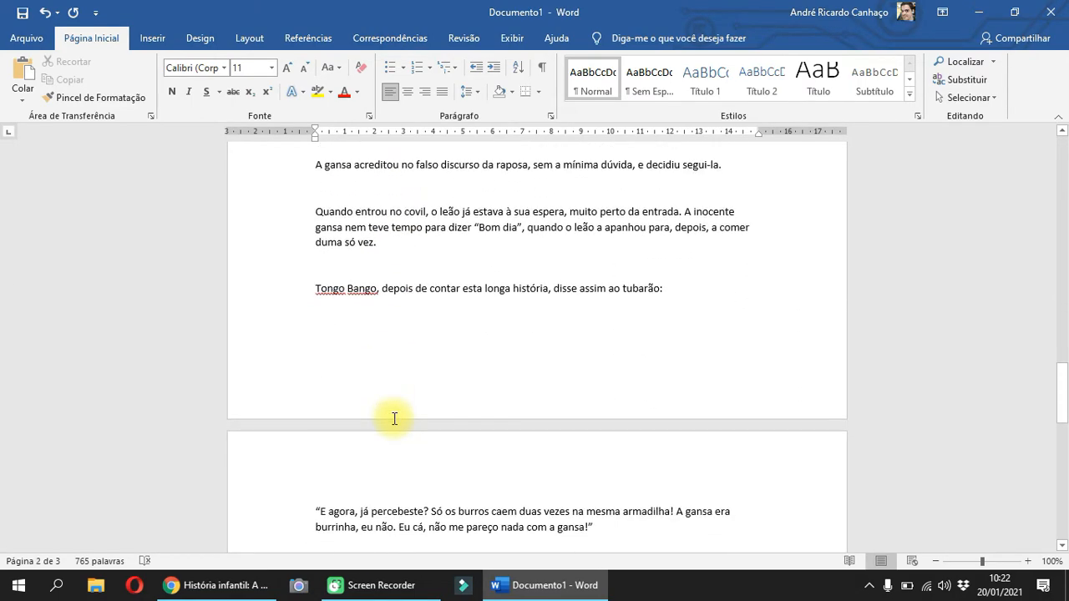
scroll(394, 418, down, 3)
scroll(395, 419, up, 4)
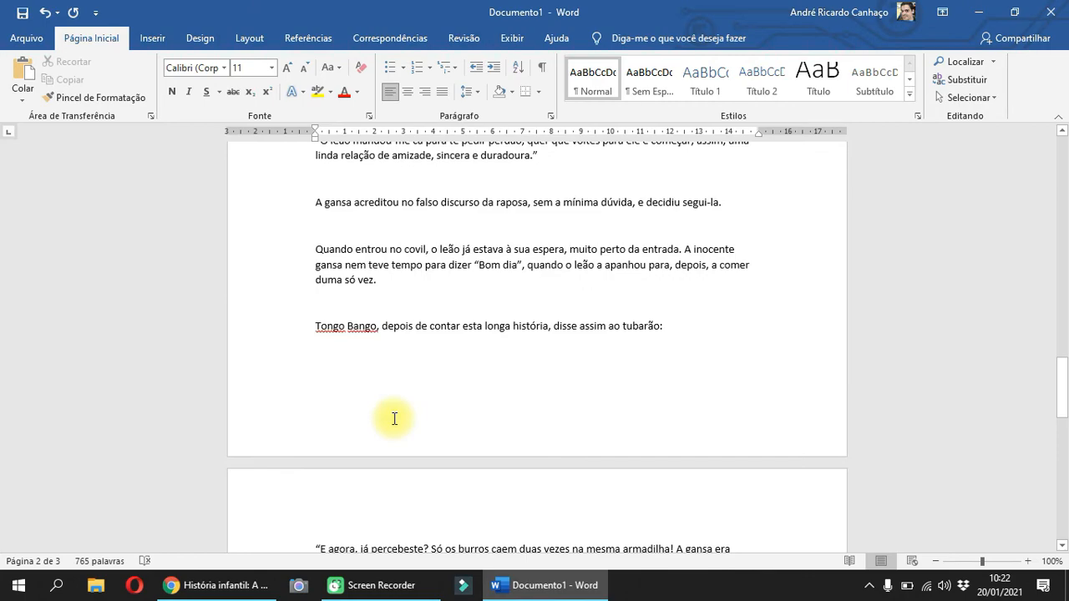
scroll(394, 418, up, 5)
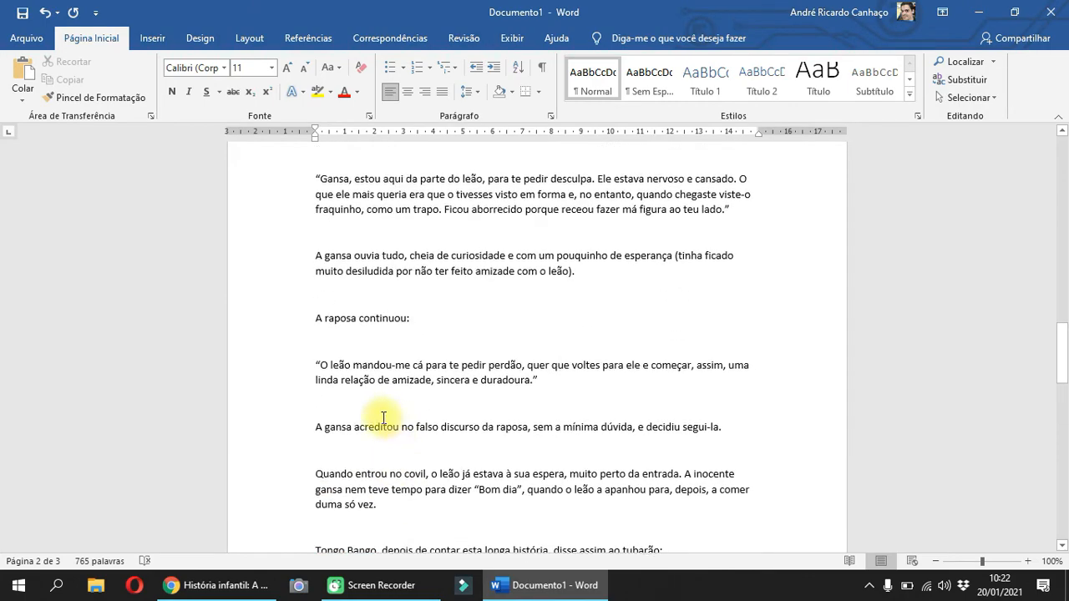
scroll(375, 358, up, 5)
scroll(376, 361, up, 20)
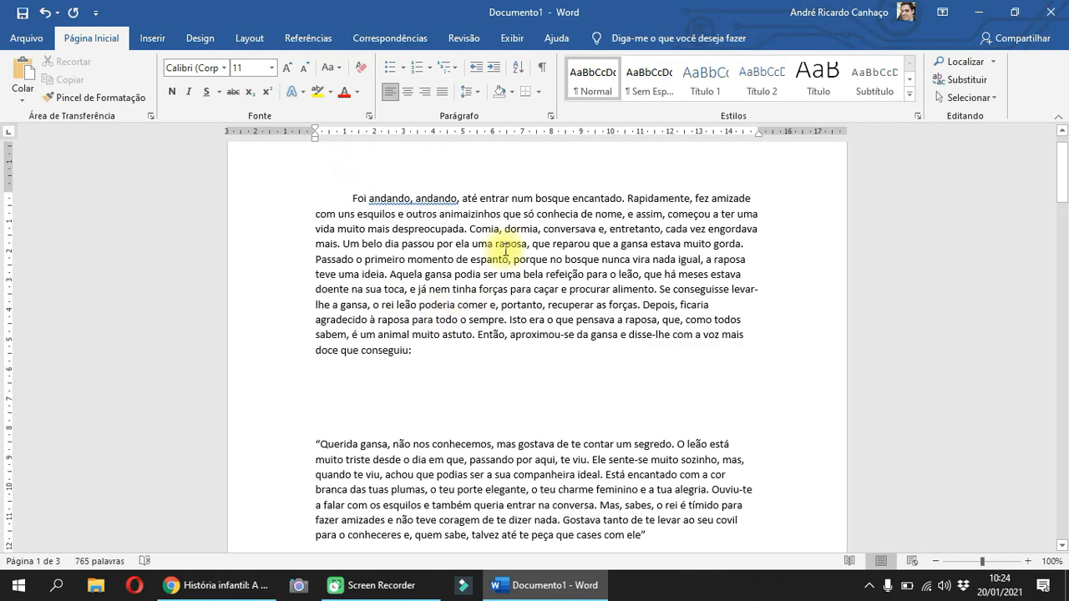
Highlight the whole first paragraph, from “Foi andando” to “conseguiu:”, to examine its extent.
drag(351, 198, 413, 350)
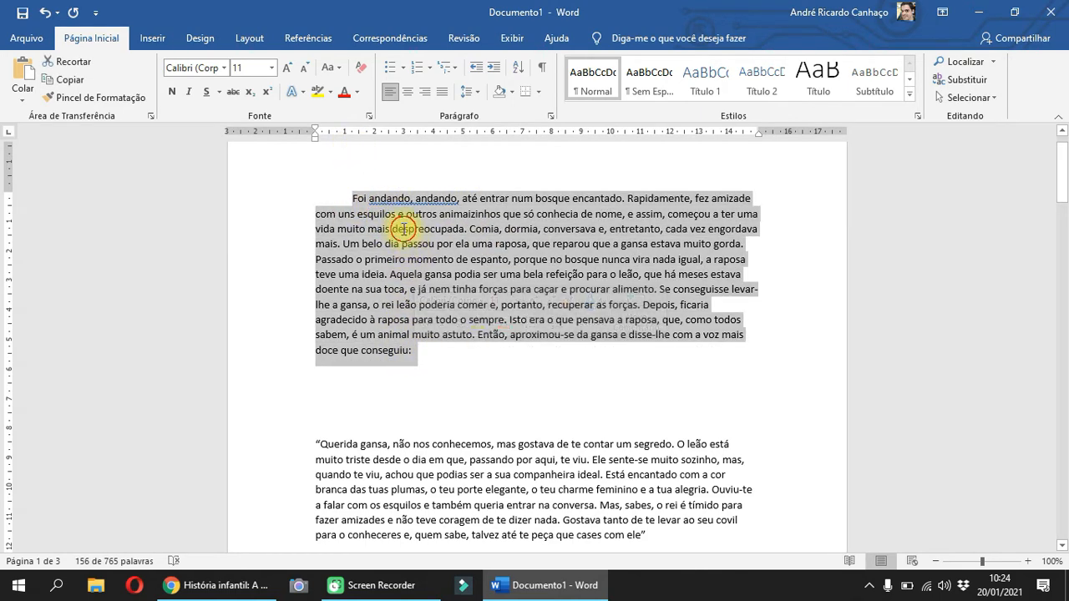
click(406, 225)
drag(353, 200, 440, 354)
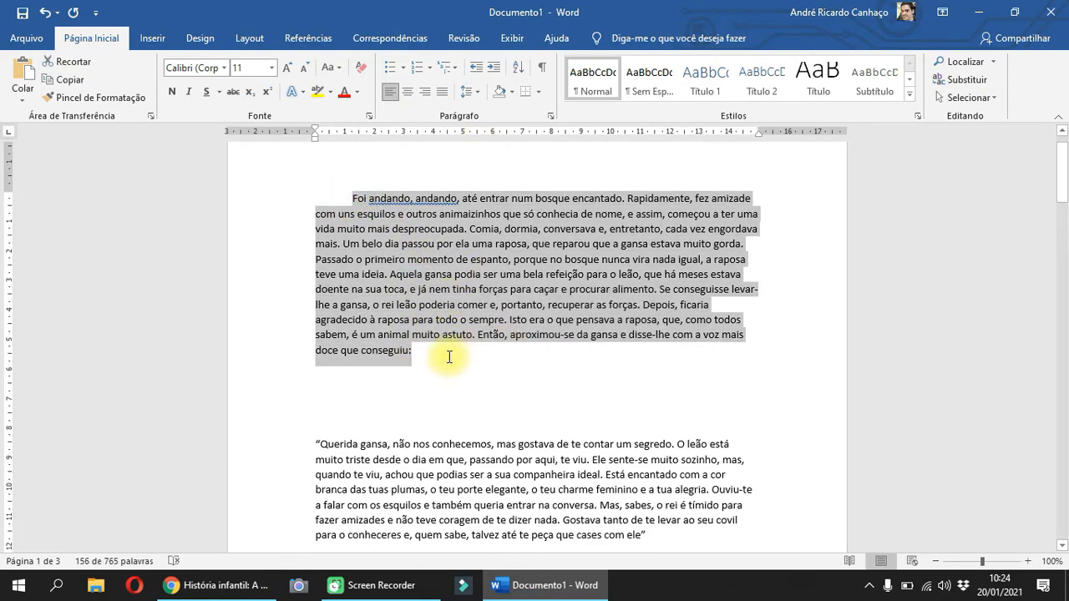
Delete all of the story's text that follows the “Querida gansa” paragraph and return to the beginning.
scroll(585, 464, down, 4)
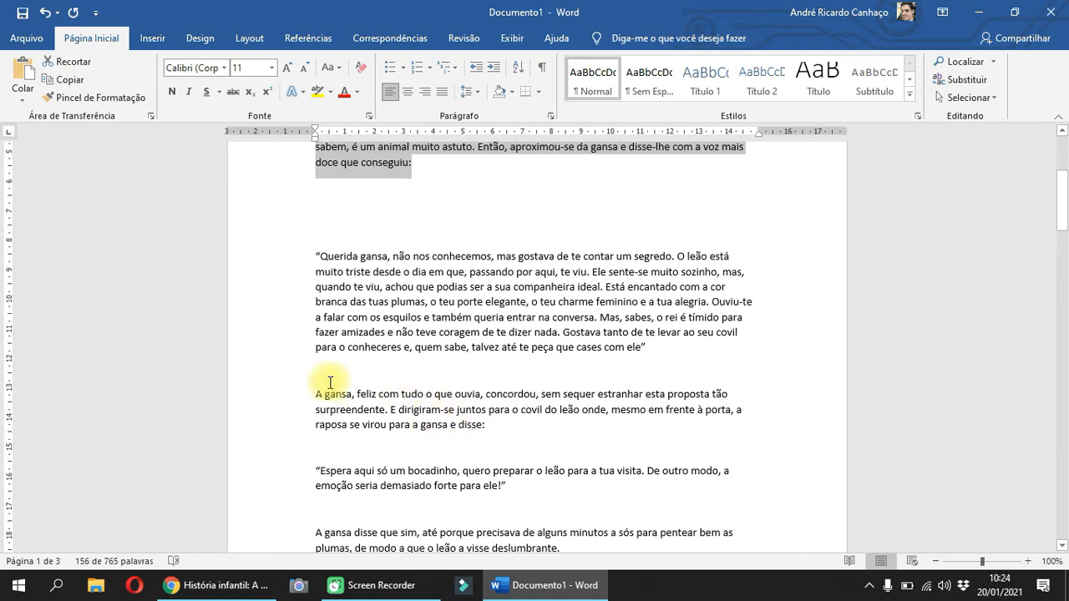
drag(320, 376, 888, 346)
key(Delete)
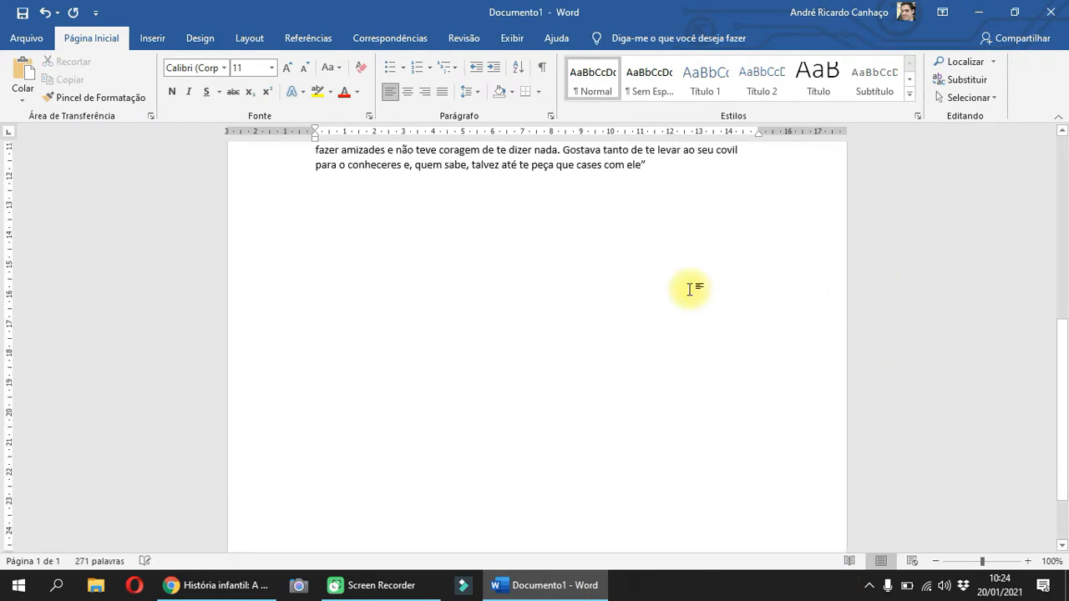
scroll(705, 268, up, 4)
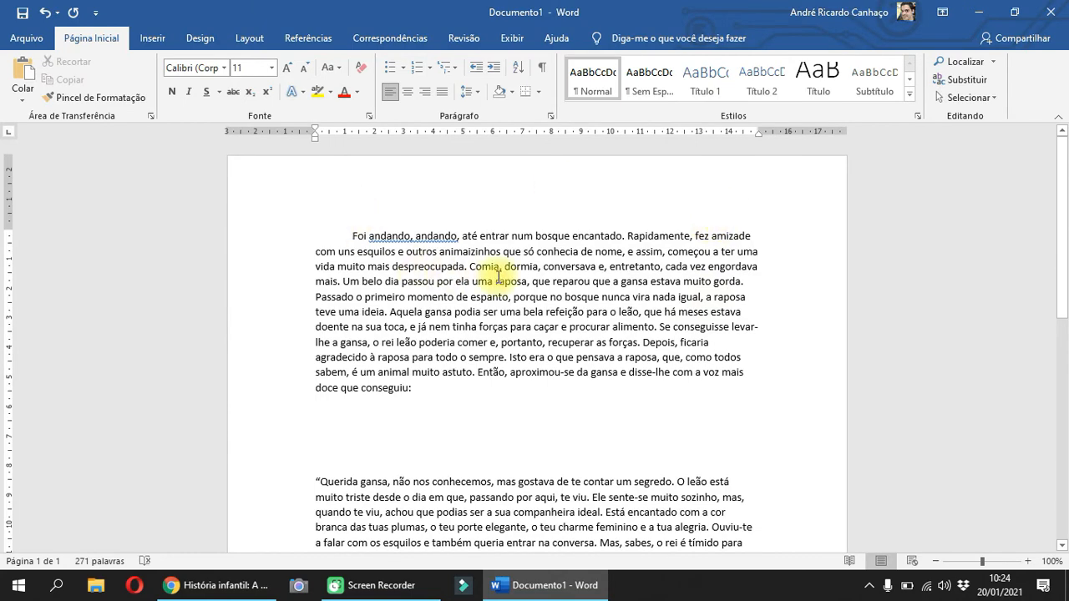
scroll(501, 250, down, 4)
scroll(561, 289, up, 4)
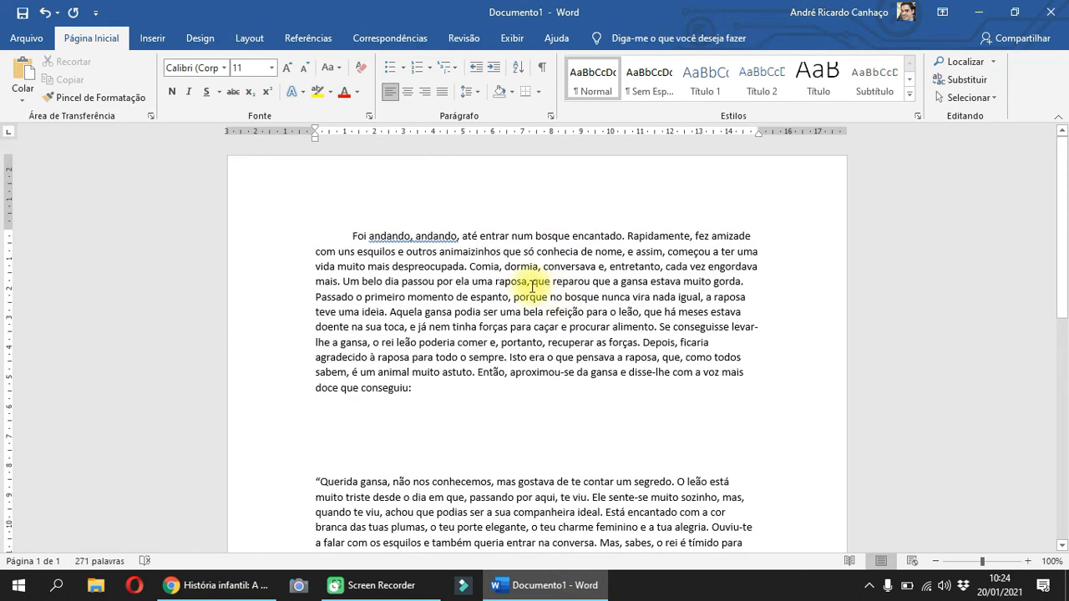
Change the font of the first paragraph to Algerian.
click(353, 238)
drag(353, 238, 411, 397)
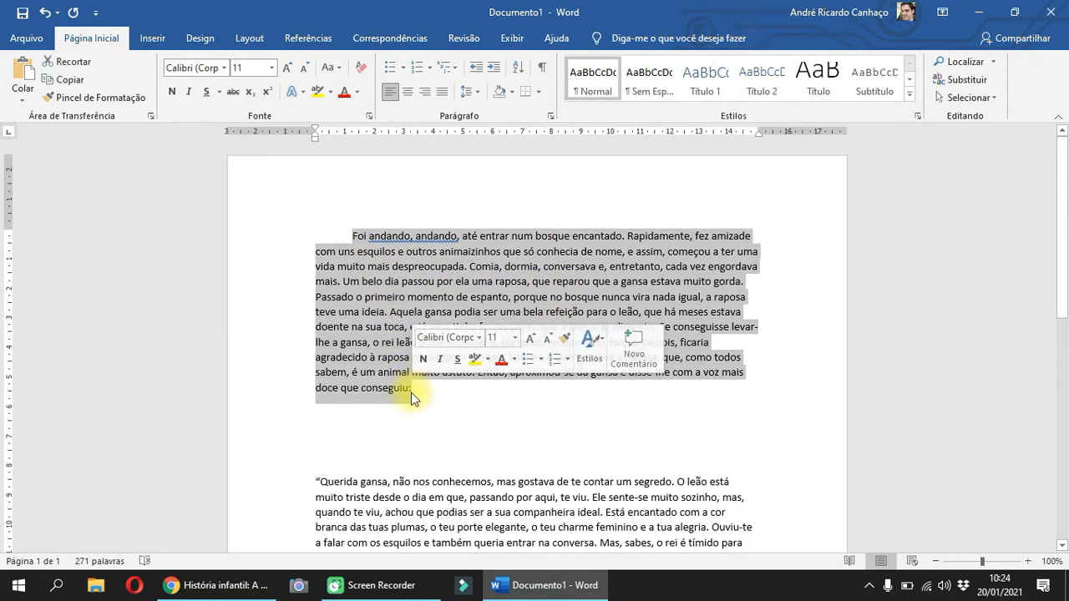
click(223, 67)
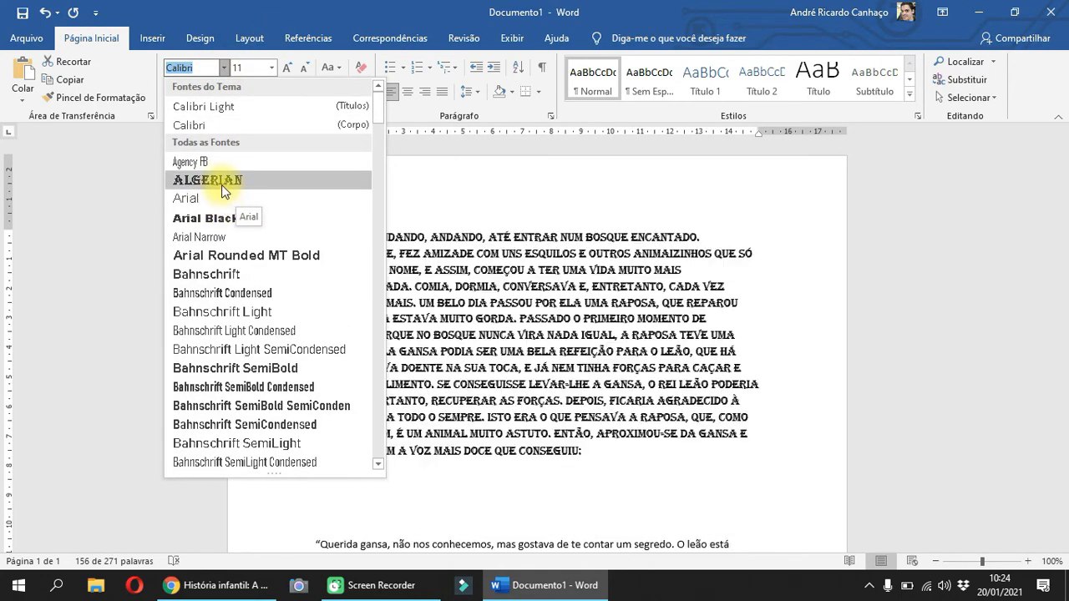
click(222, 183)
click(465, 305)
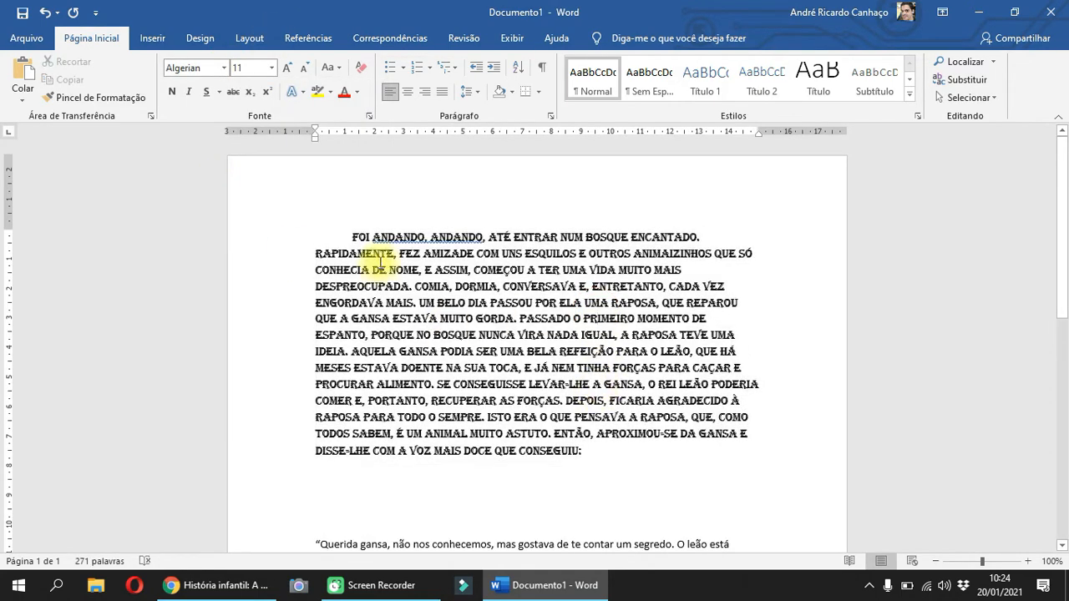
Change the font of the first paragraph to Times New Roman.
drag(356, 235, 588, 448)
click(224, 67)
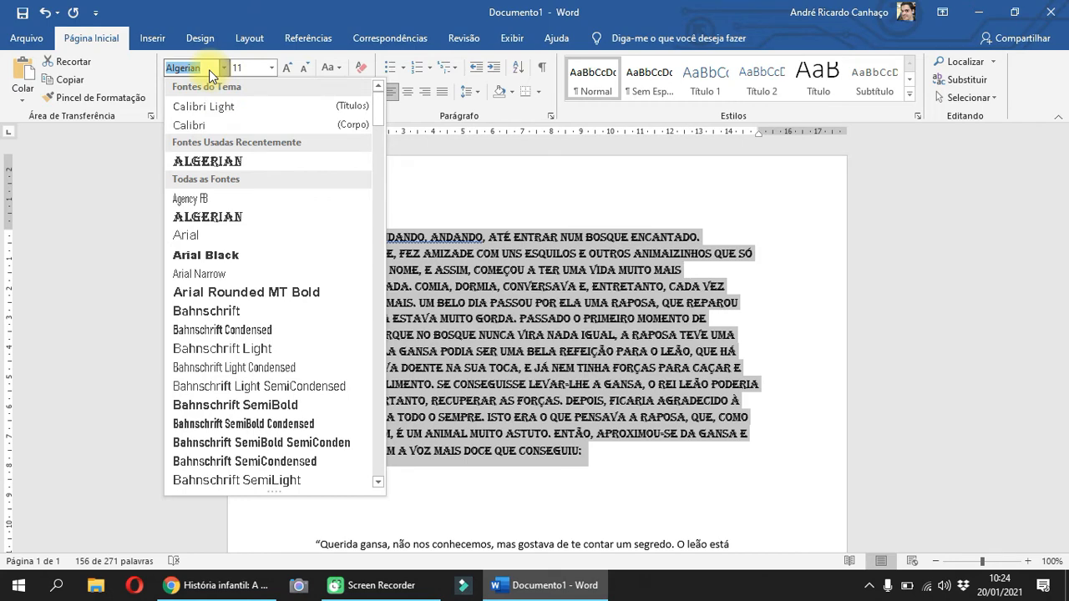
text(Times New R)
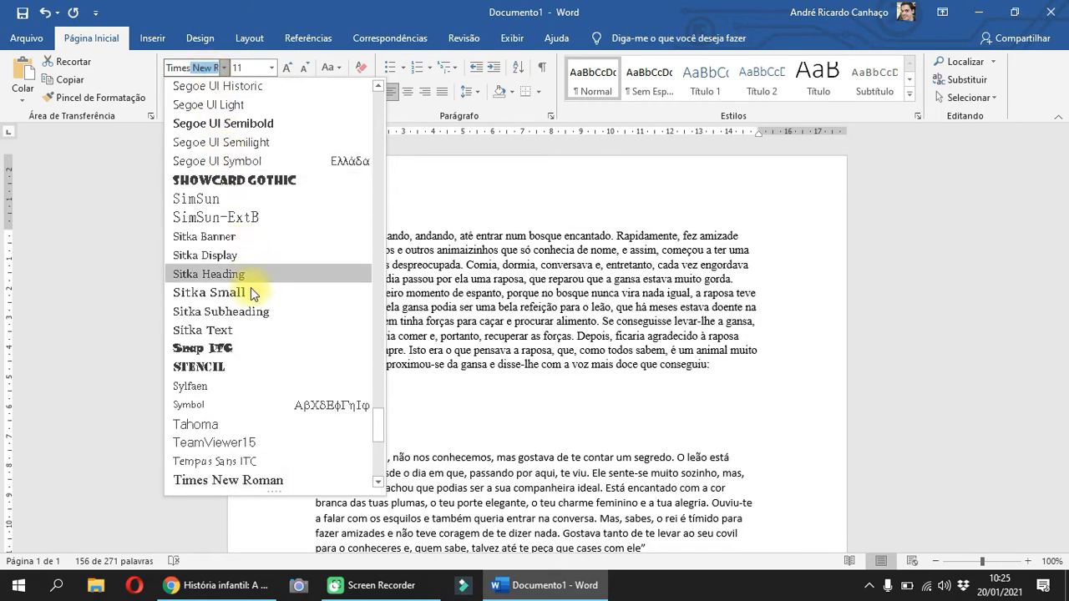
click(264, 479)
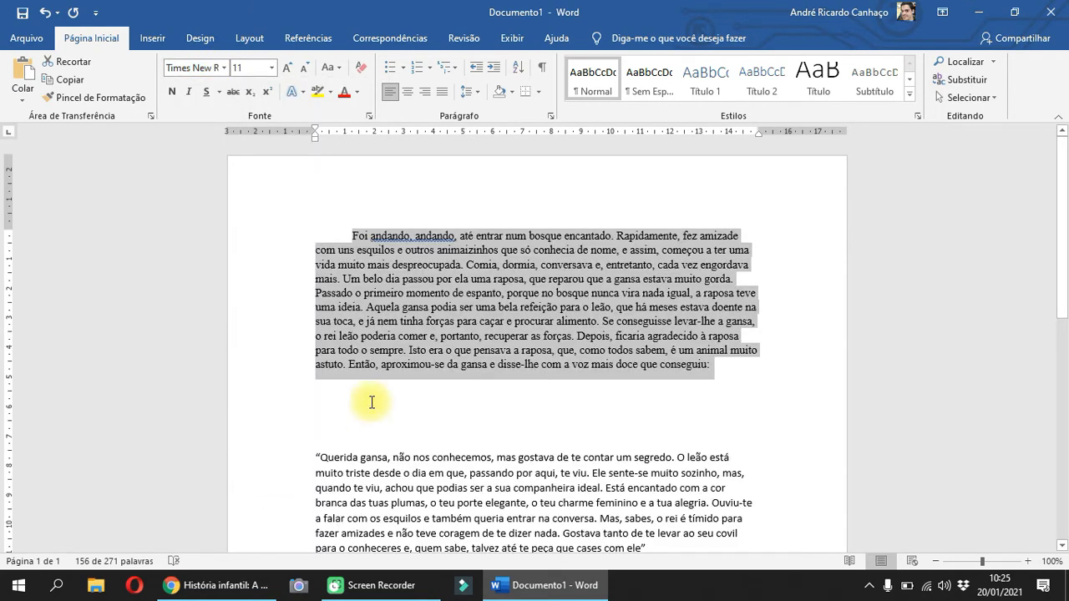
click(434, 365)
Set the first paragraph's font size to the custom value 21, and refine it to 21,5.
click(355, 234)
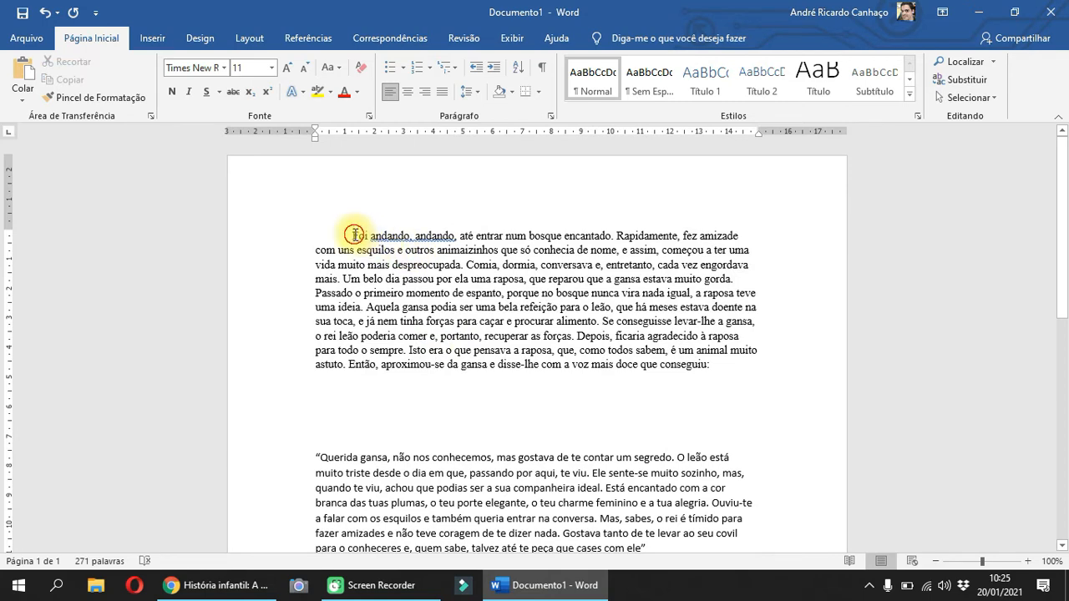
drag(352, 235, 708, 365)
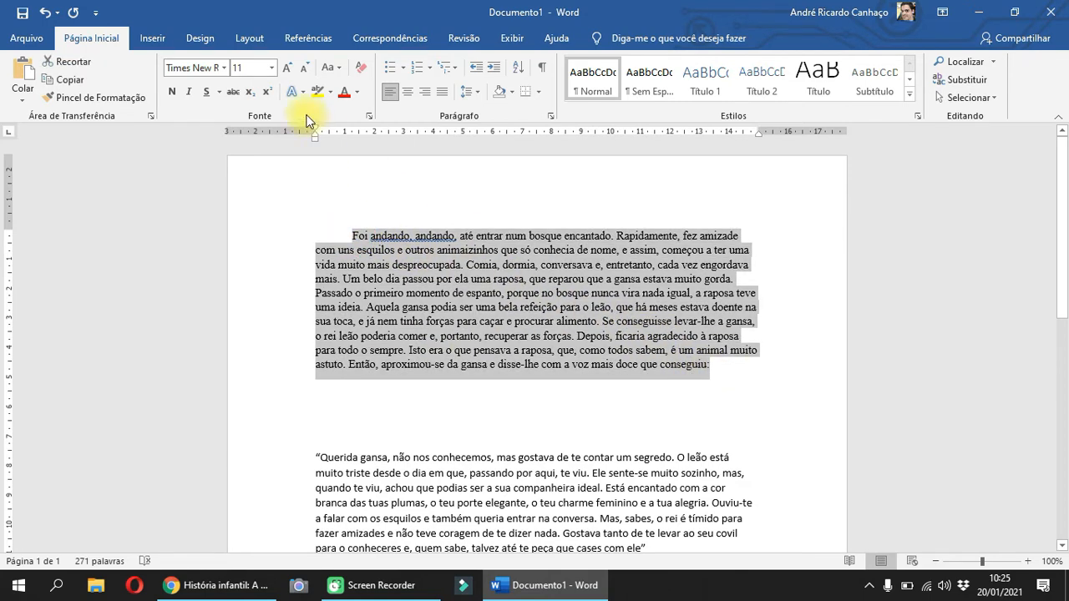
click(259, 69)
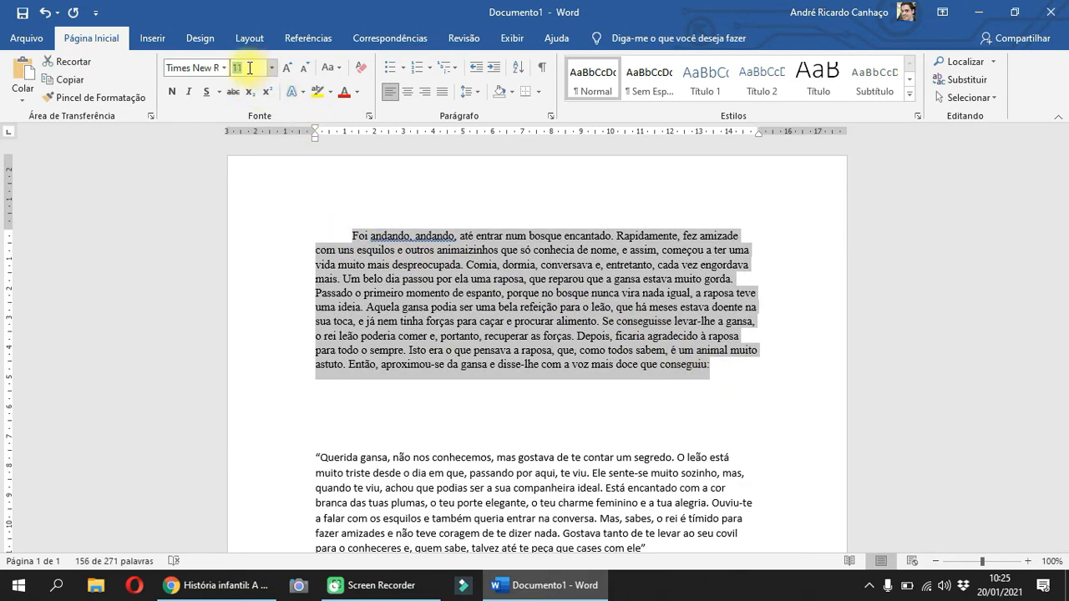
click(272, 67)
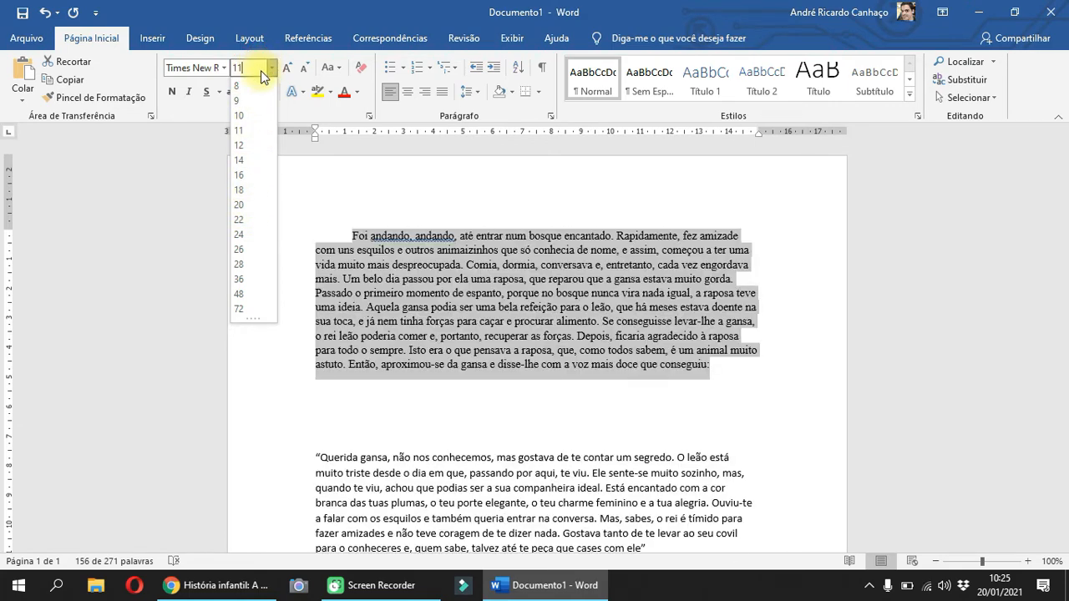
key(BackSpace)
key(BackSpace)
text(21)
key(Return)
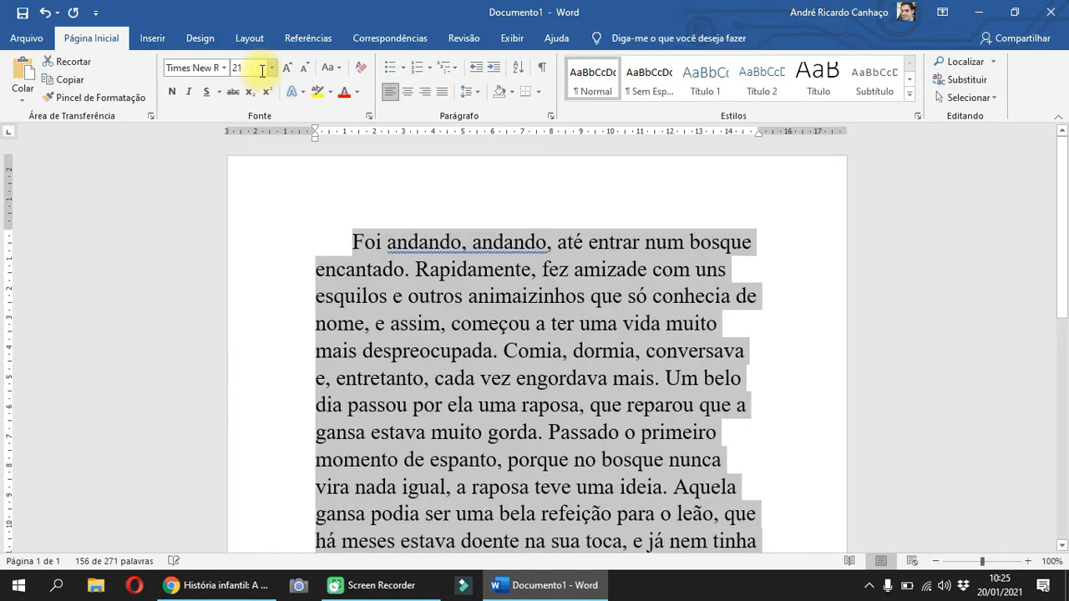
click(259, 69)
text(,)
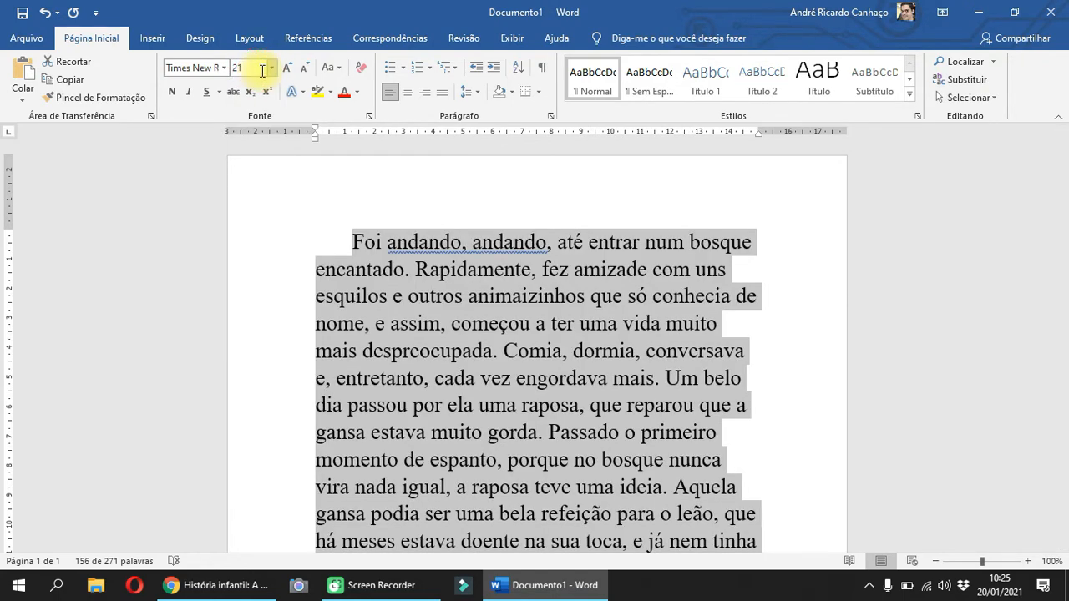
text(5)
key(Return)
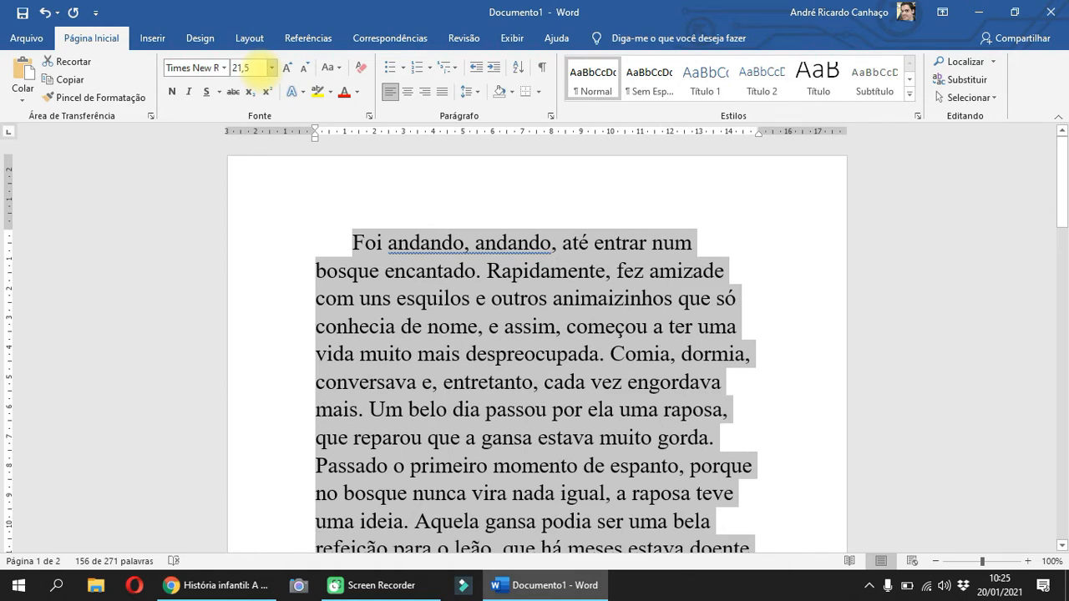
Convert the selected first paragraph to all uppercase and look over the converted text.
click(325, 68)
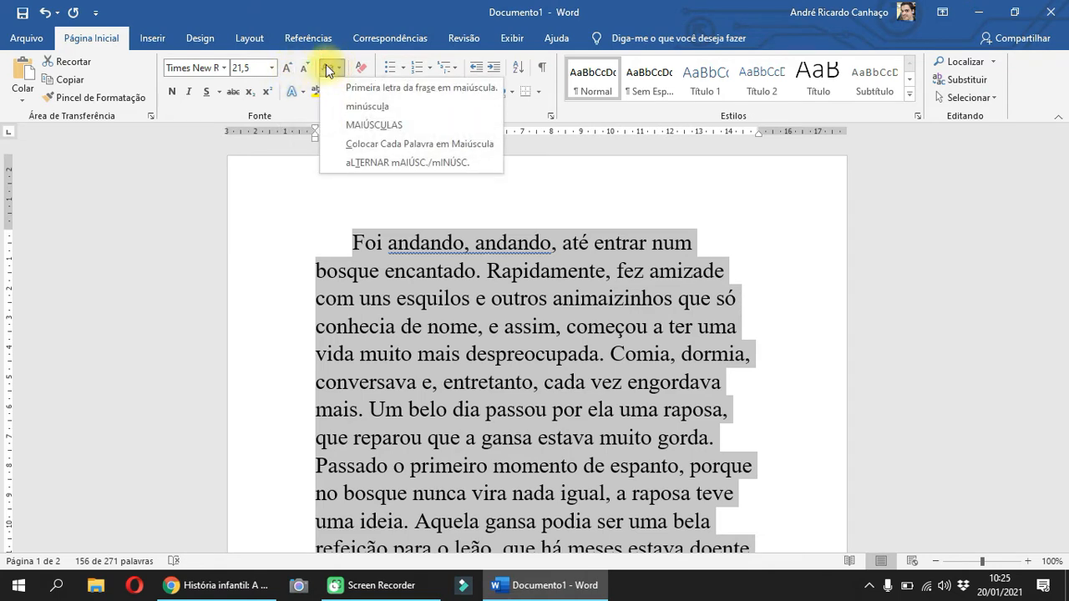
click(373, 126)
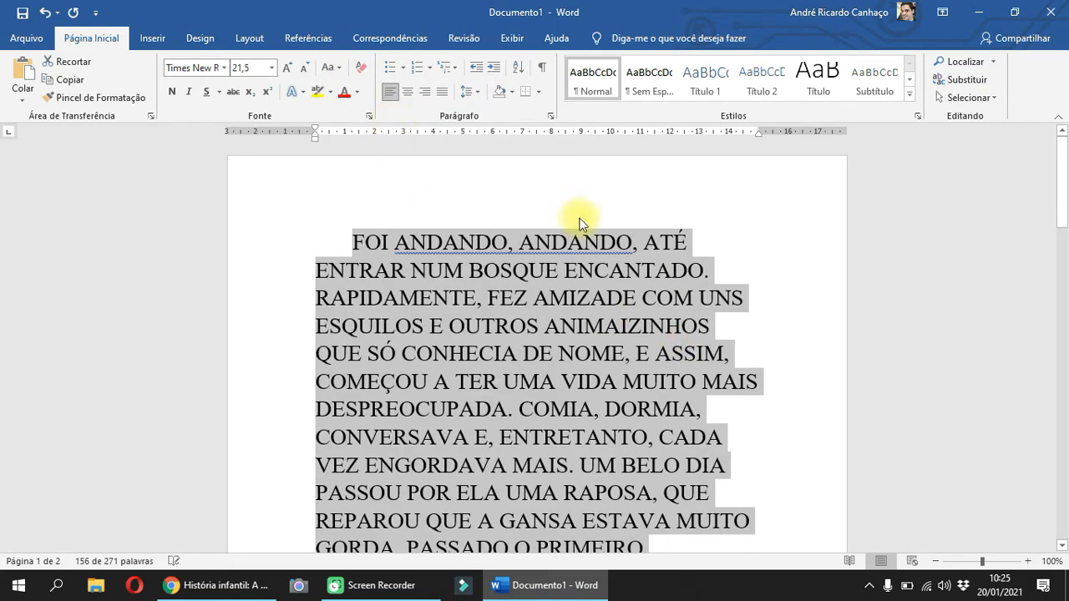
scroll(483, 346, down, 2)
scroll(489, 417, up, 2)
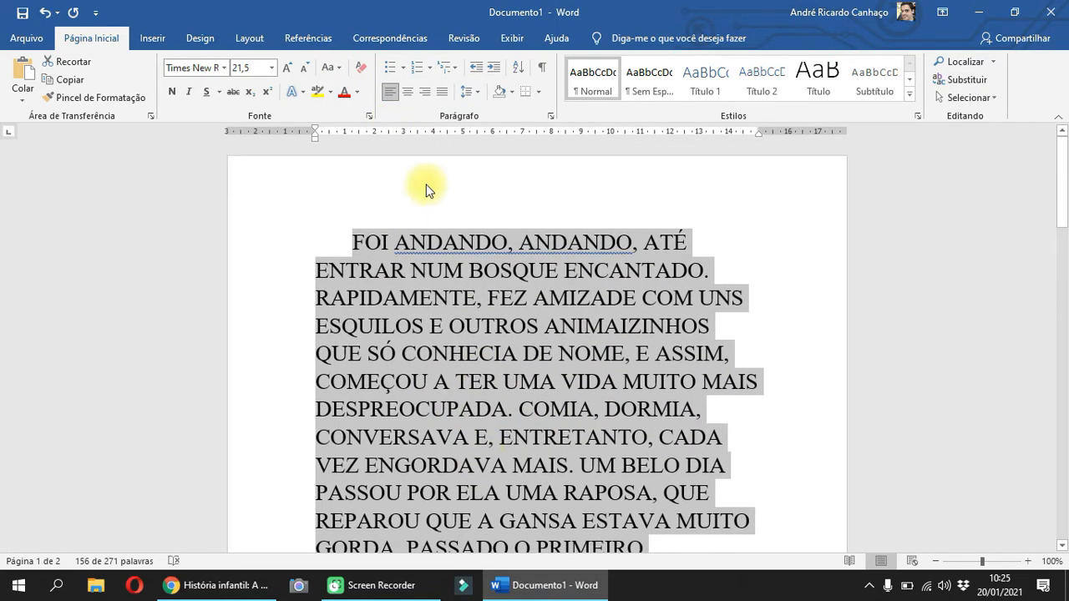
Convert the selected paragraph to lowercase, and change it to sentence case with a capital letter starting each sentence.
click(337, 73)
click(356, 110)
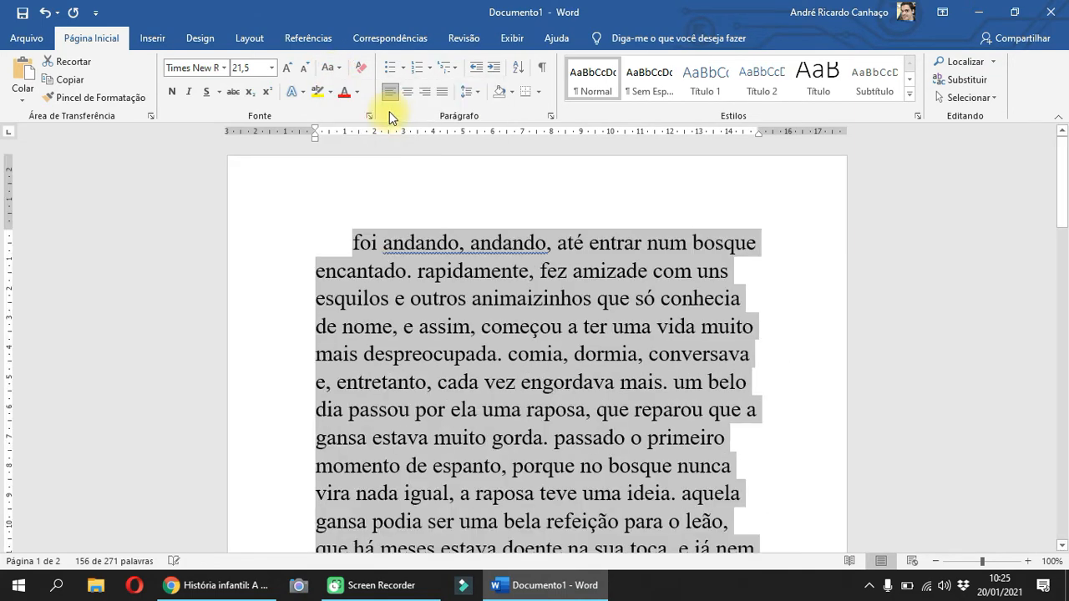
click(338, 66)
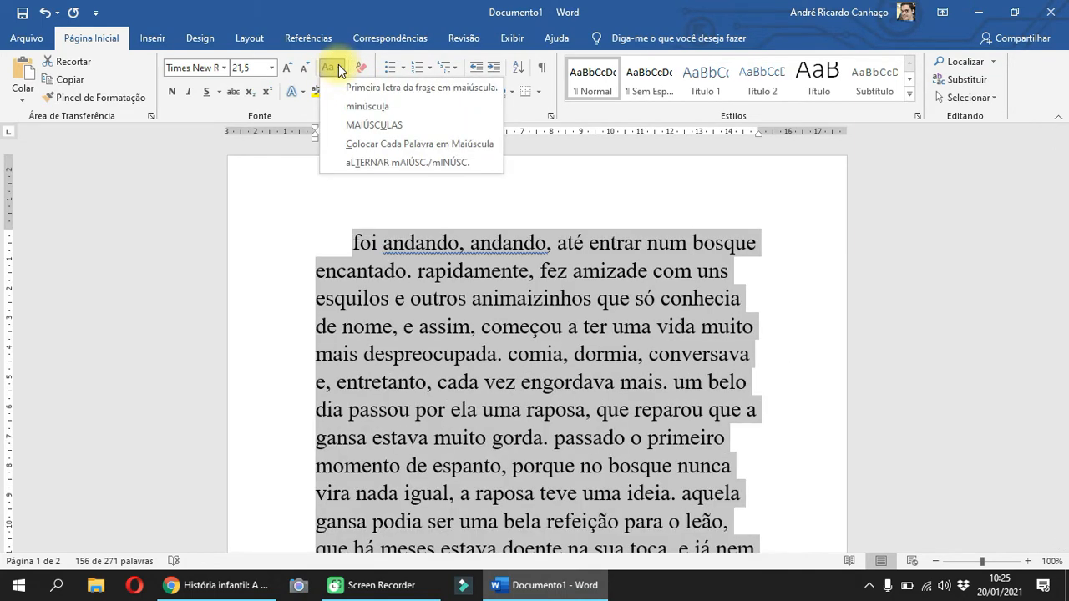
click(411, 88)
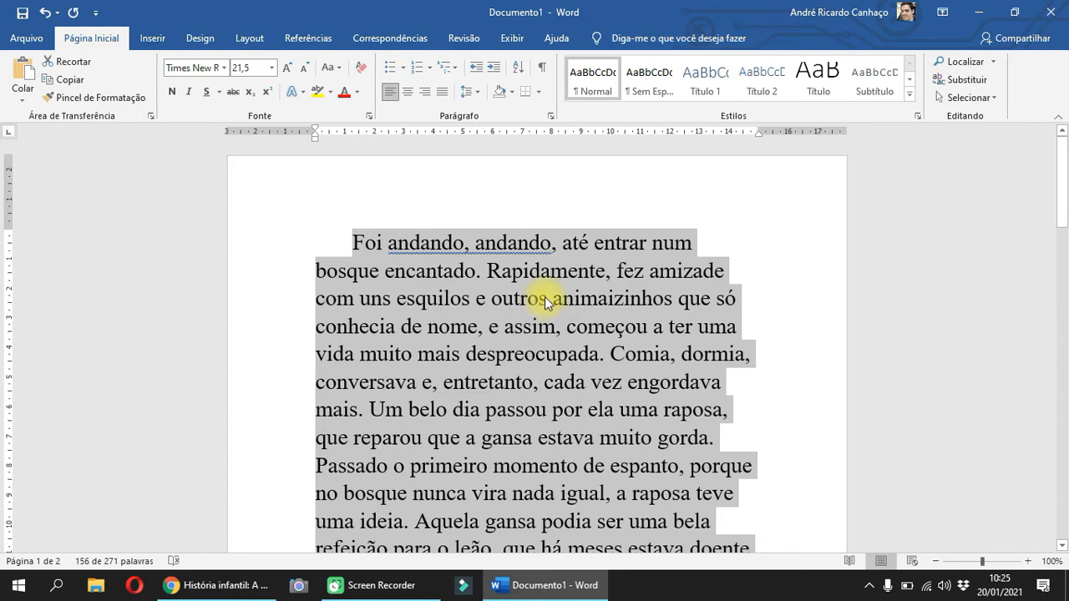
Review the letter case options, clear all formatting from the selected paragraph and undo the clearing.
click(329, 66)
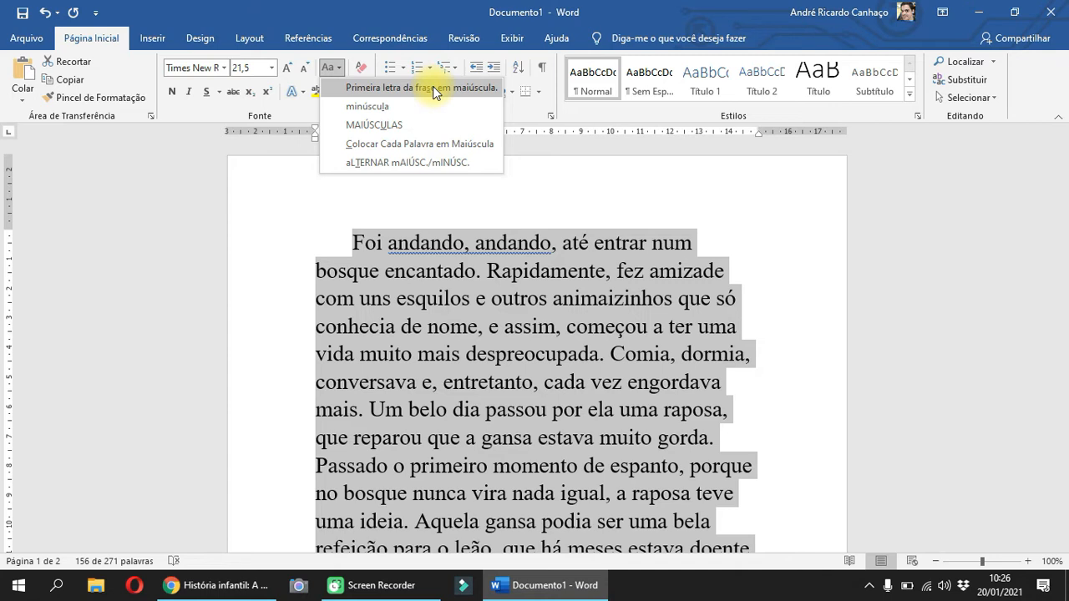
click(347, 48)
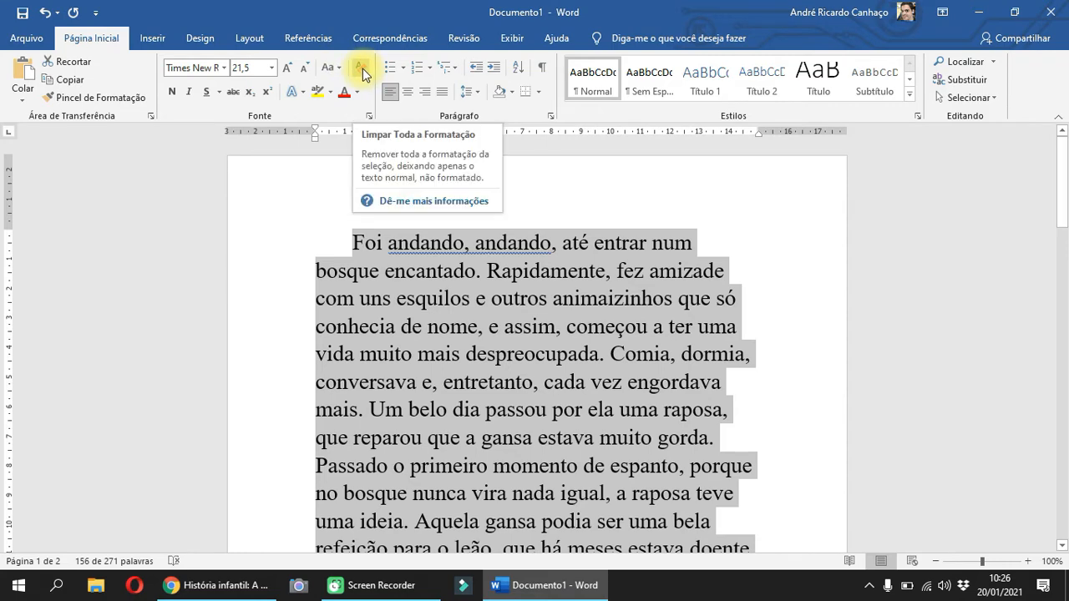
click(363, 68)
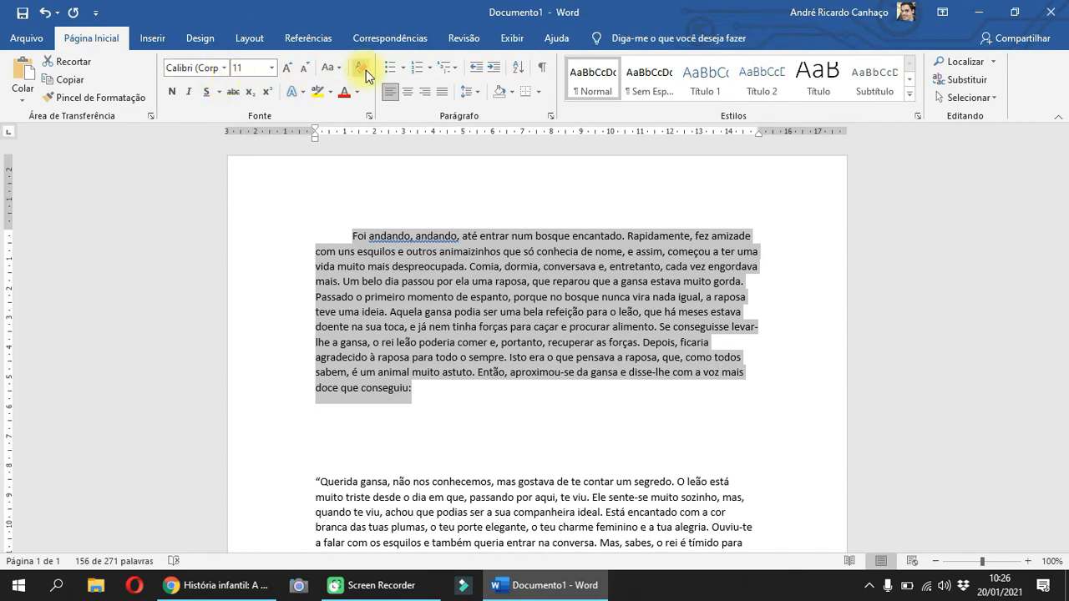
click(47, 14)
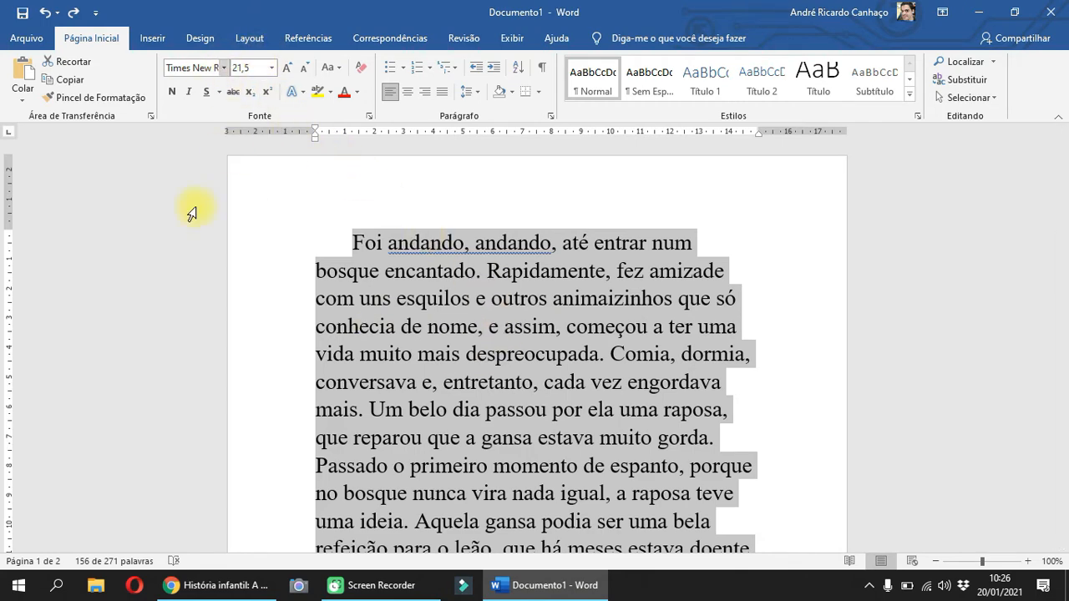
Try bold, italic and underline one at a time on the selected first paragraph, removing each again.
click(173, 95)
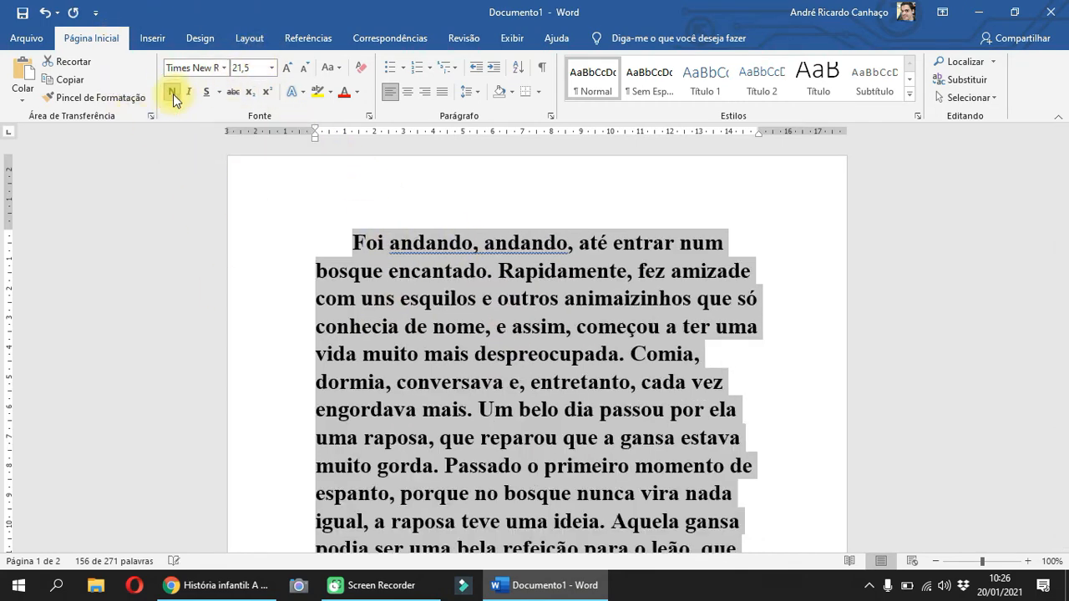
click(173, 95)
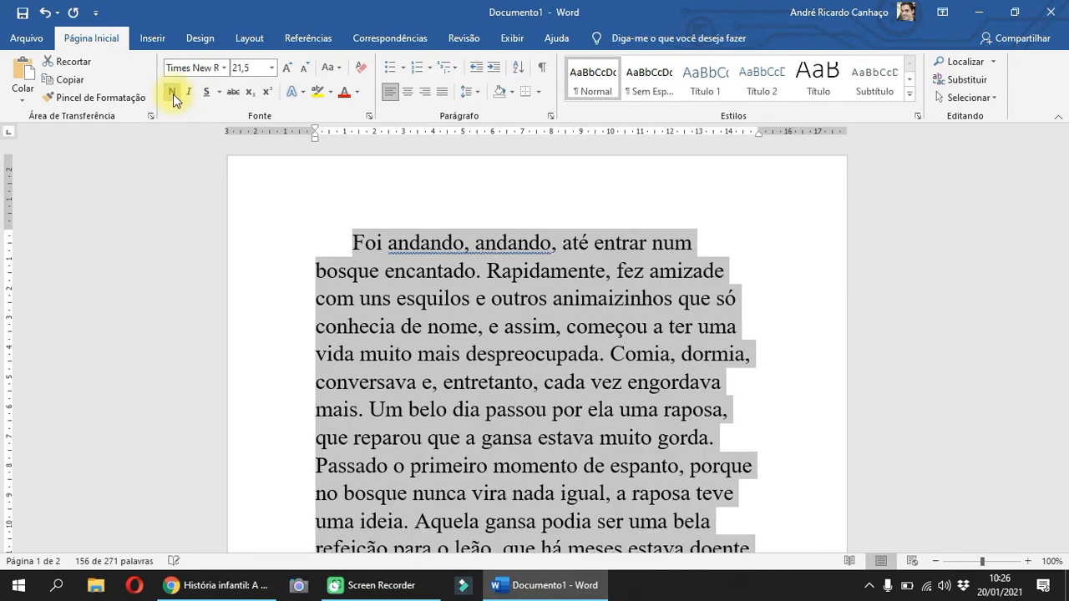
click(187, 92)
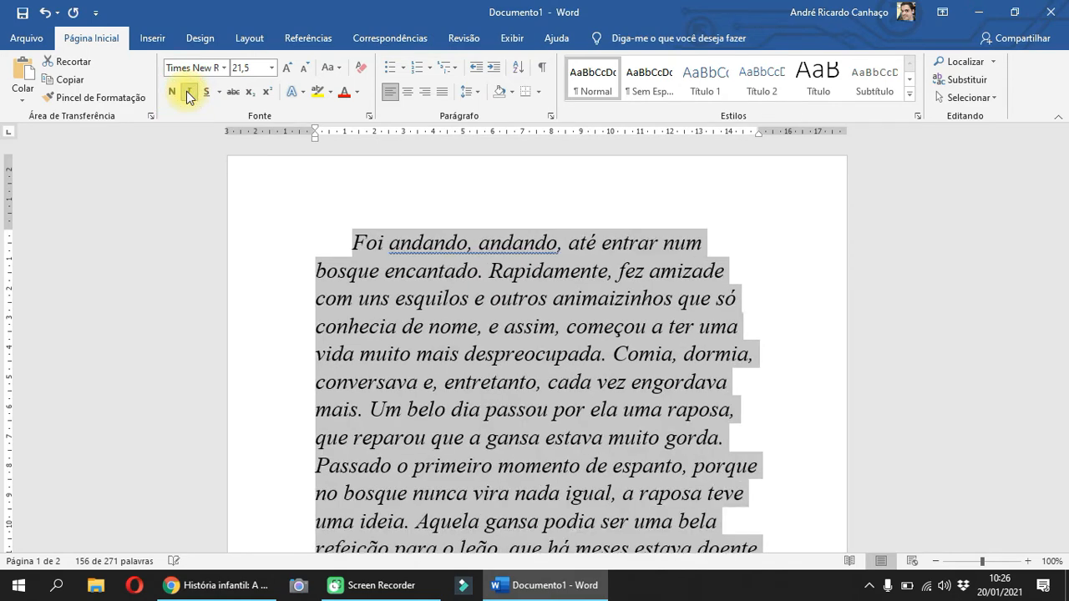
click(187, 92)
click(206, 94)
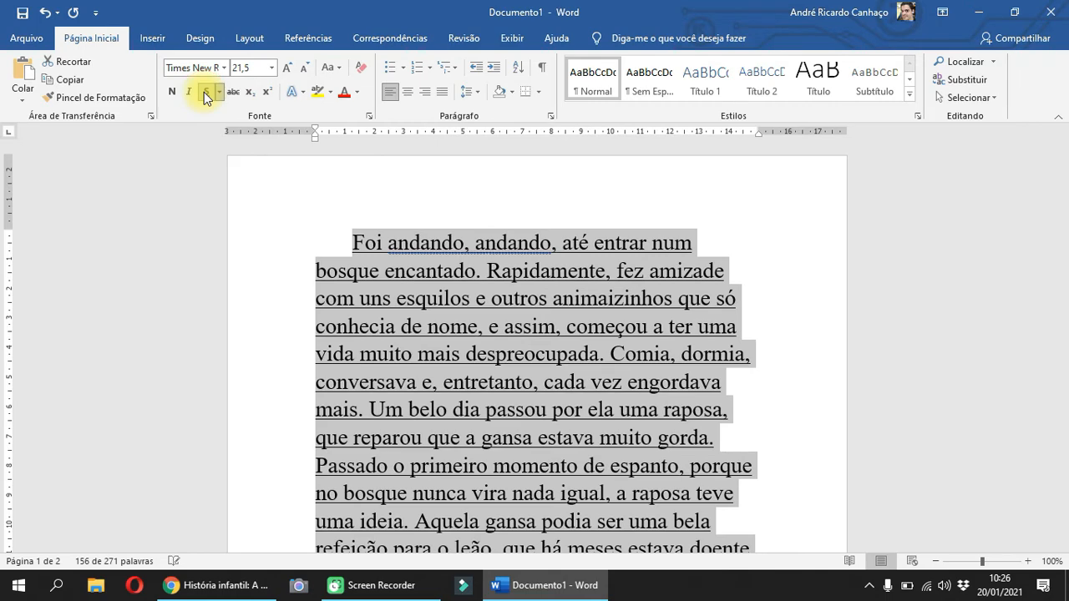
click(204, 92)
Format the word "Rapidamente" in the first paragraph as underlined, italic and bold.
click(447, 349)
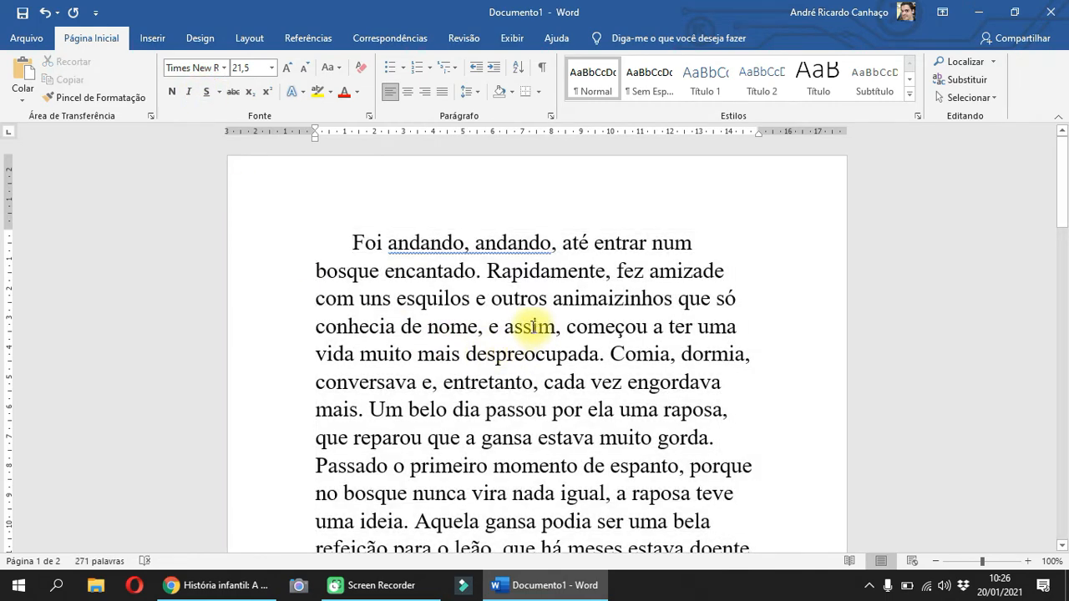
double_click(510, 270)
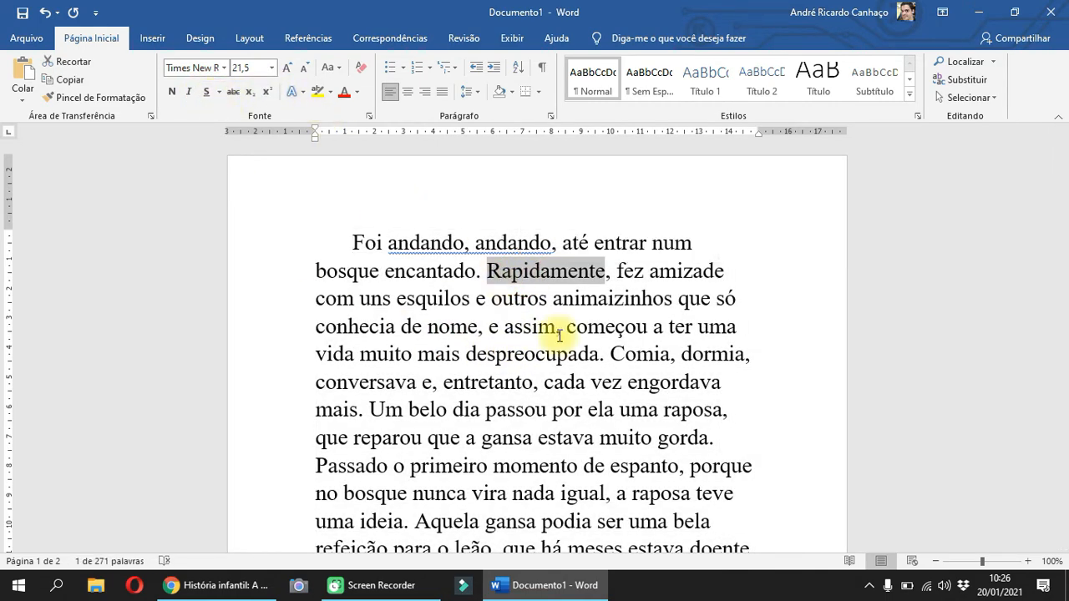
click(206, 92)
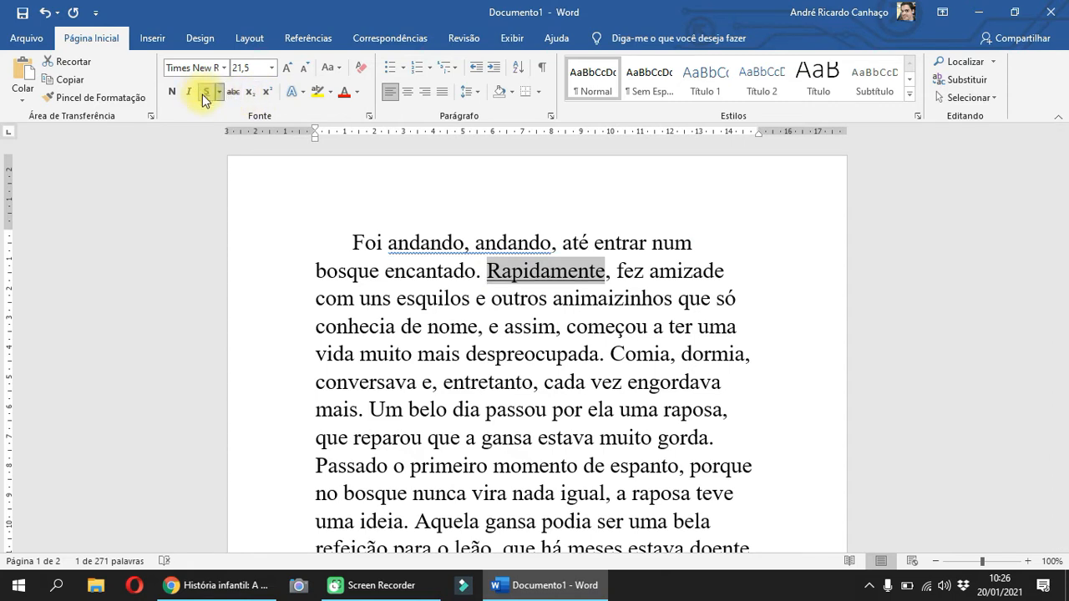
click(188, 92)
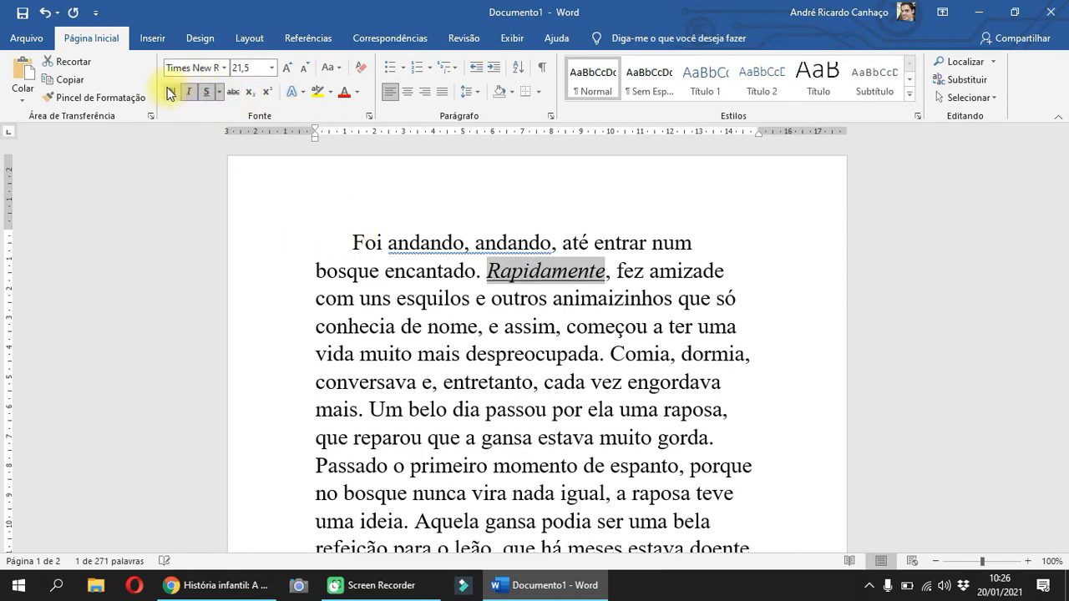
click(171, 92)
click(597, 298)
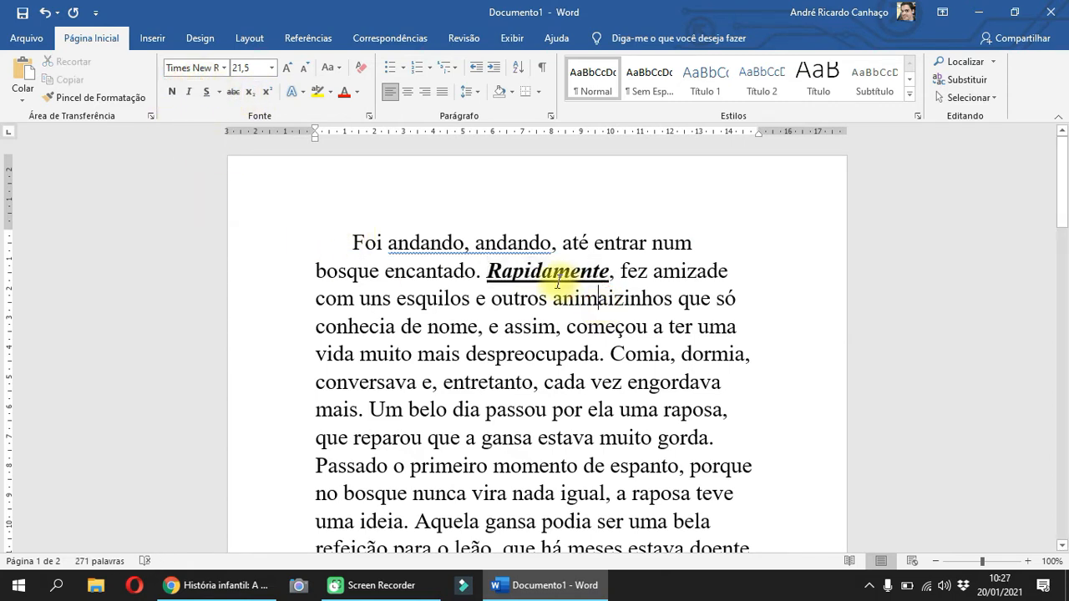
Set the font colour of the words "Rapidamente", "despreocupada" and "passou" to red.
double_click(552, 275)
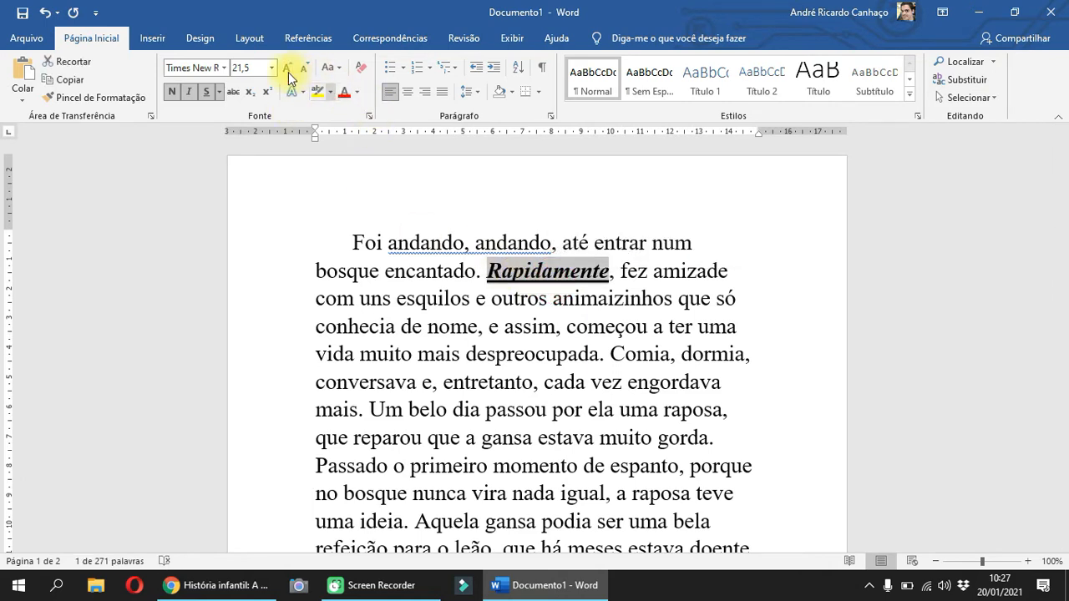
click(346, 94)
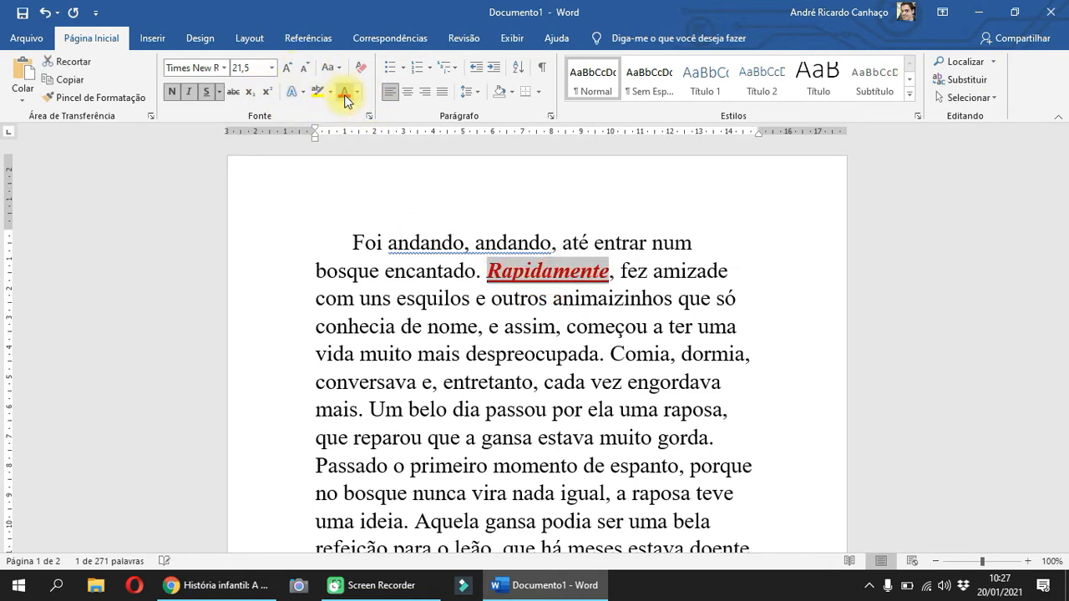
click(545, 355)
double_click(544, 354)
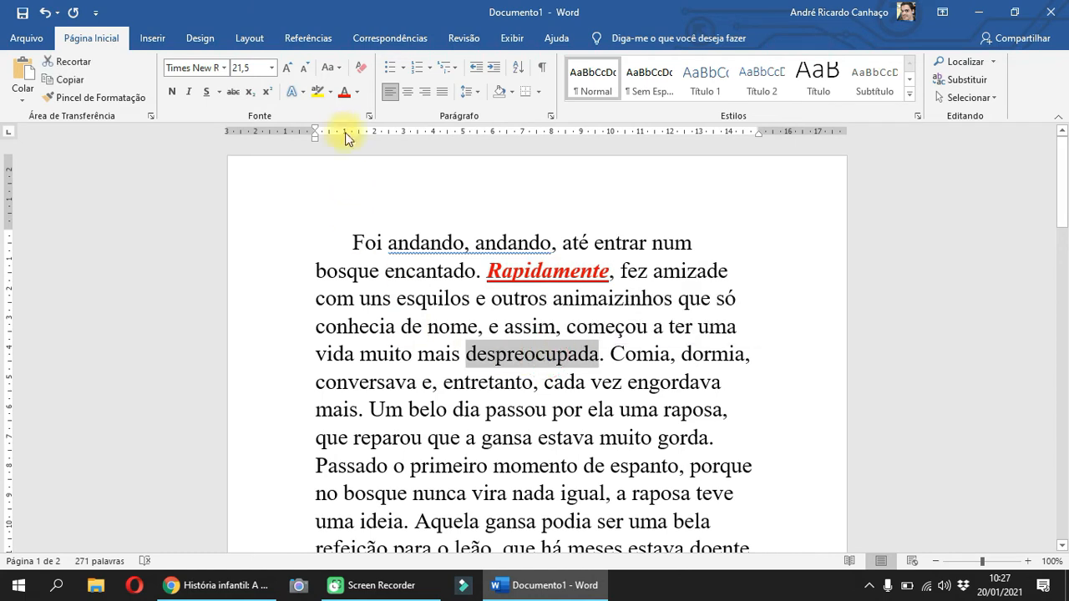
click(345, 93)
double_click(500, 409)
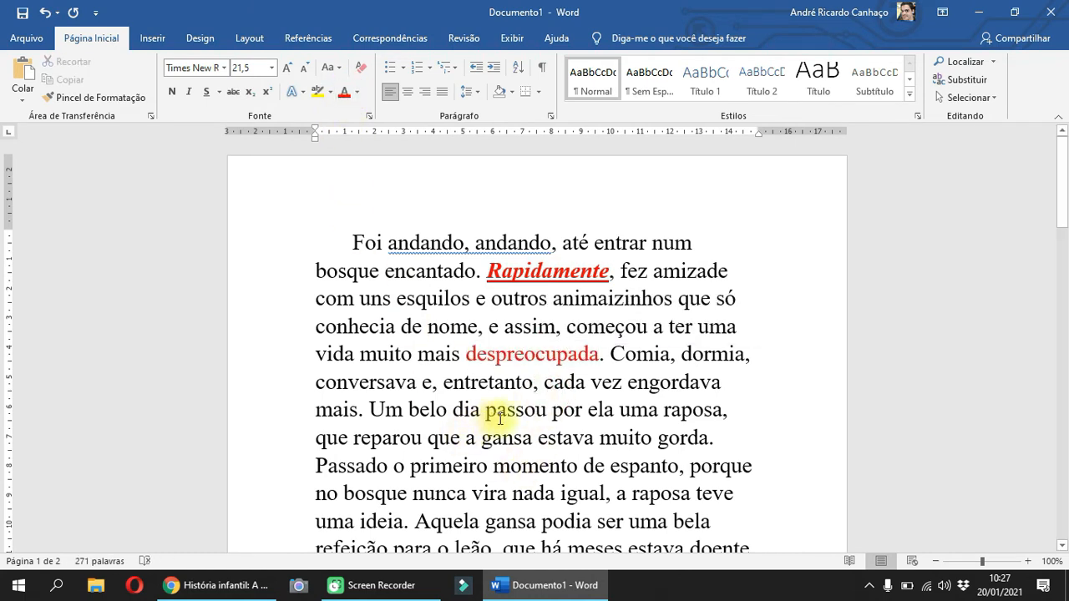
click(344, 95)
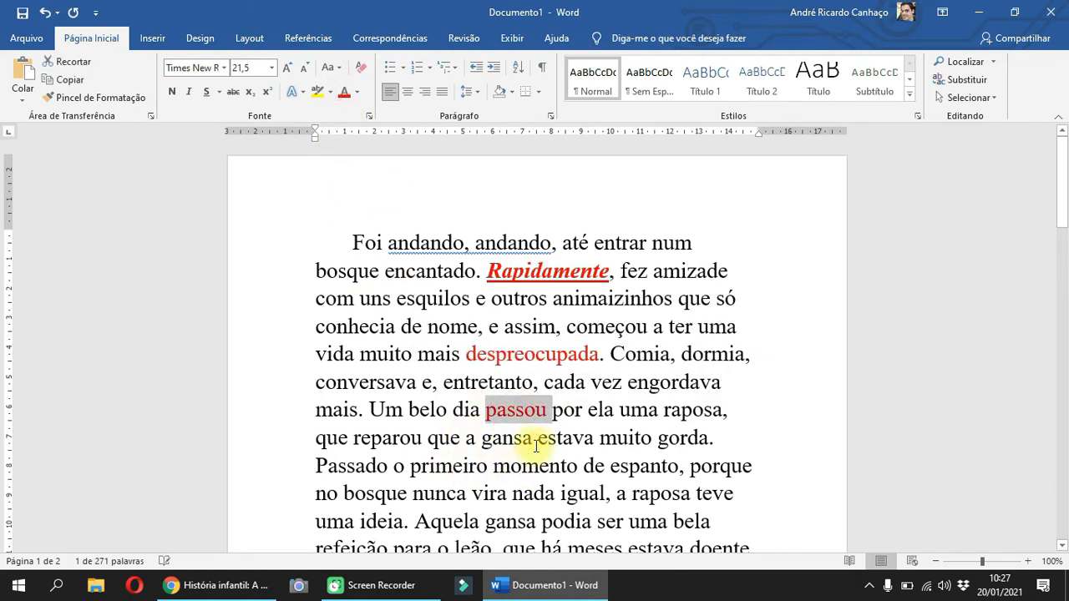
click(530, 437)
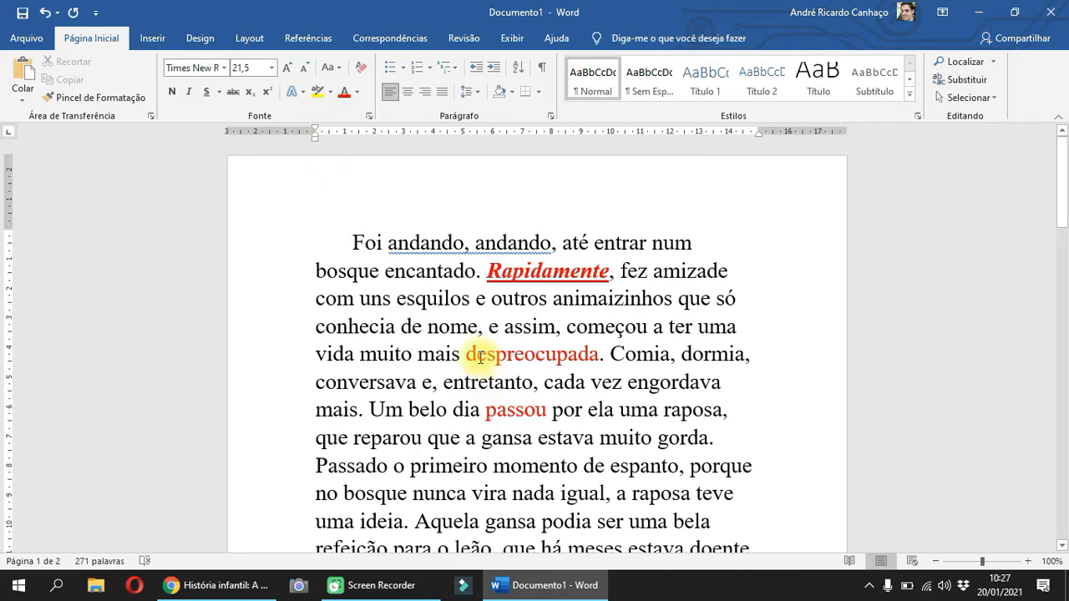
Highlight the words "outros animaizinhos" in yellow.
drag(491, 299, 652, 293)
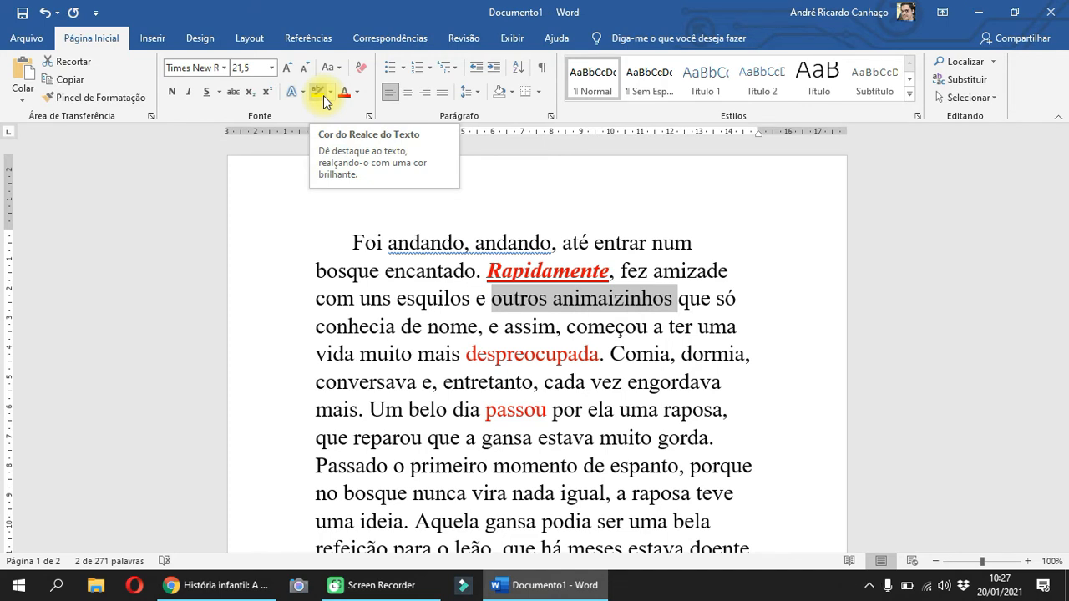
click(324, 100)
click(566, 424)
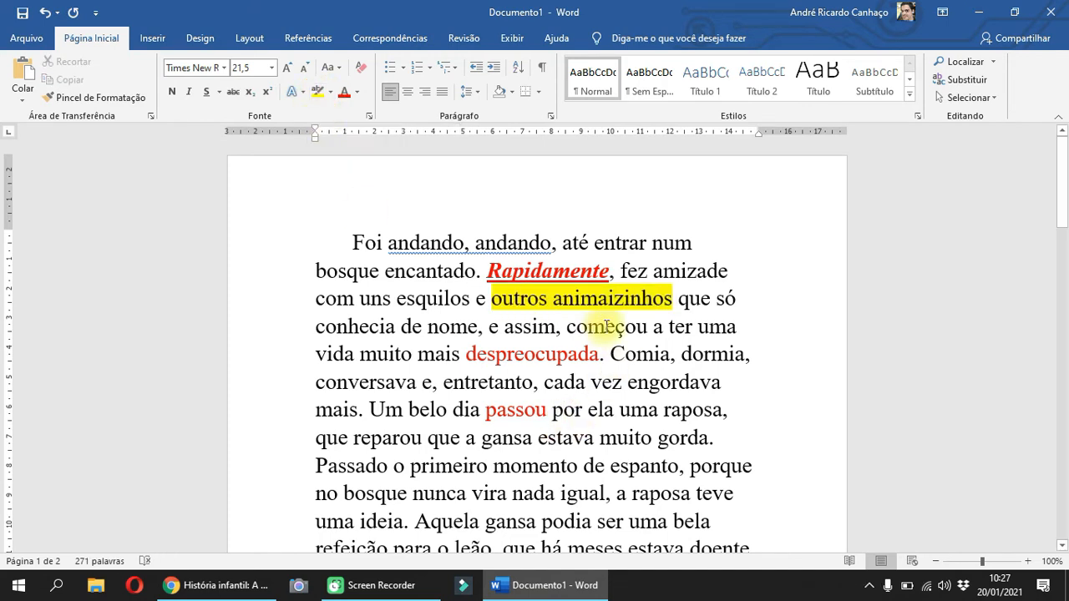
click(532, 327)
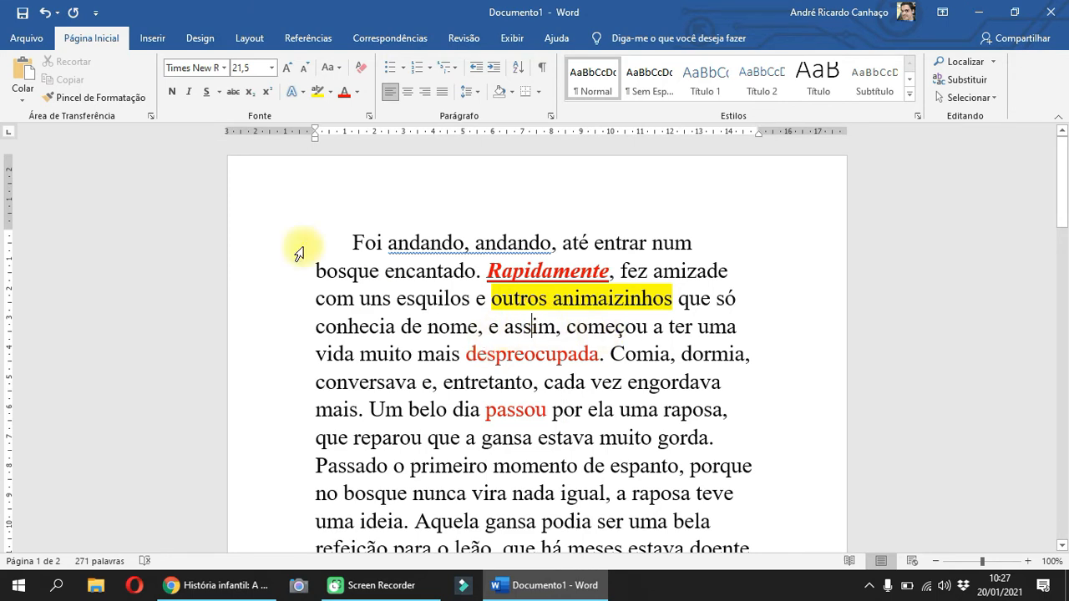
Insert a ² directly after the word "começou" and replace it with a plain 2.
click(650, 327)
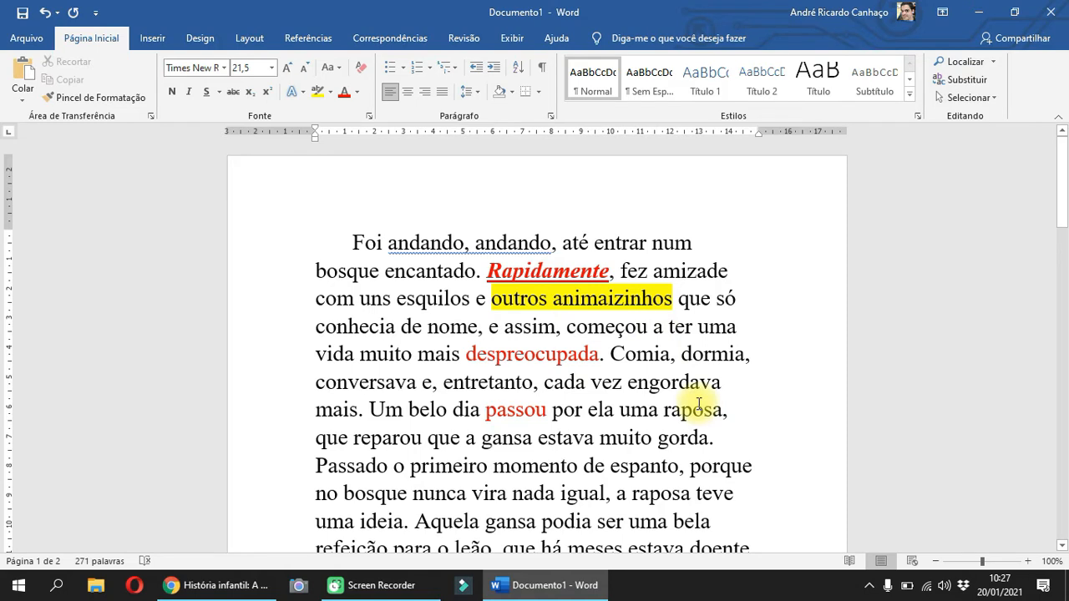
text(²)
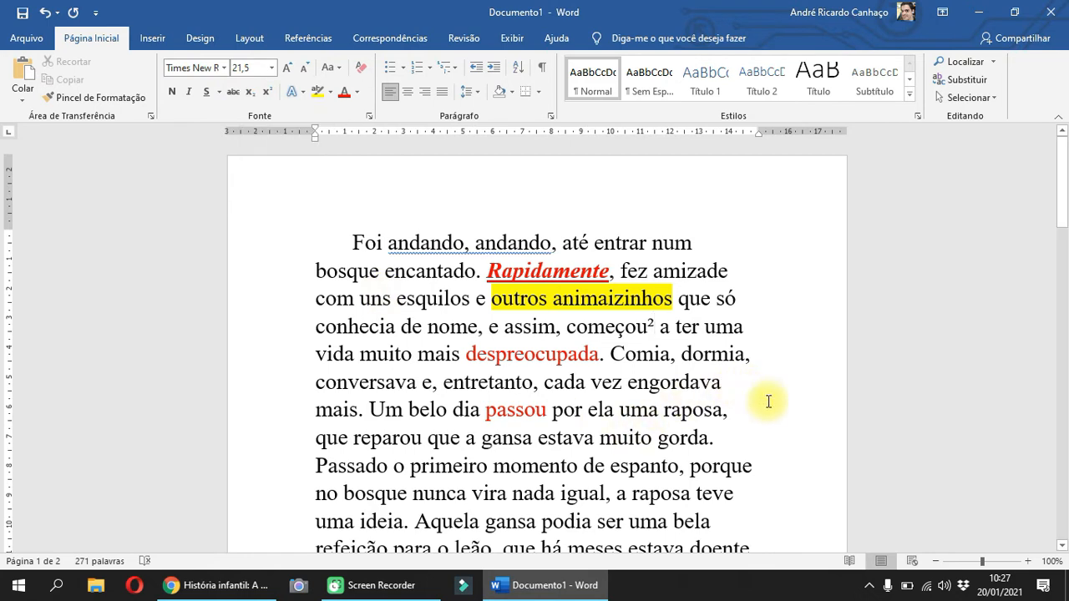
drag(647, 325, 657, 325)
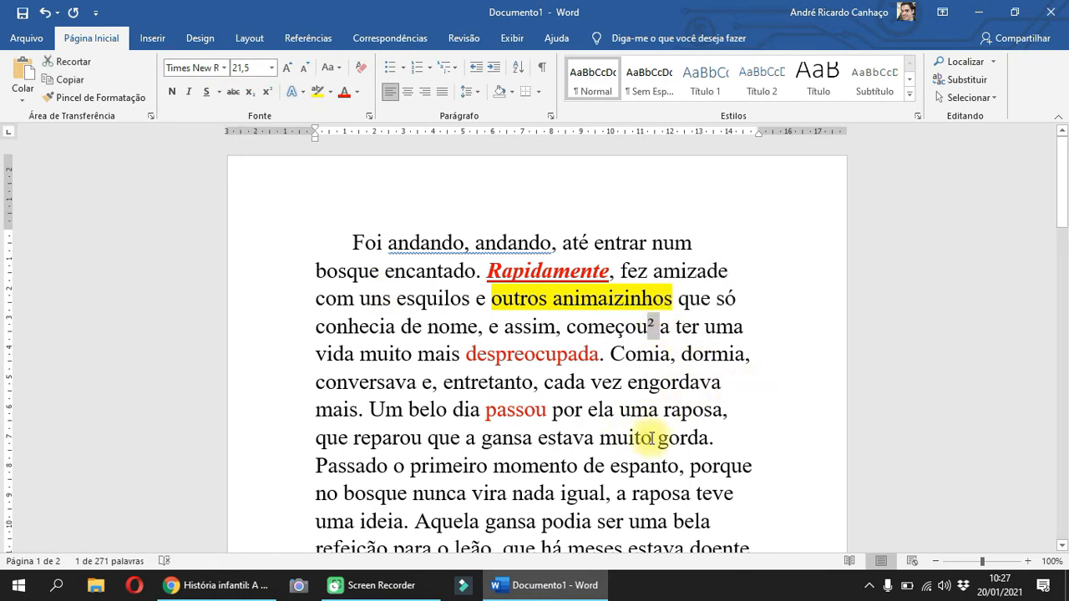
key(Delete)
key(ctrl+z)
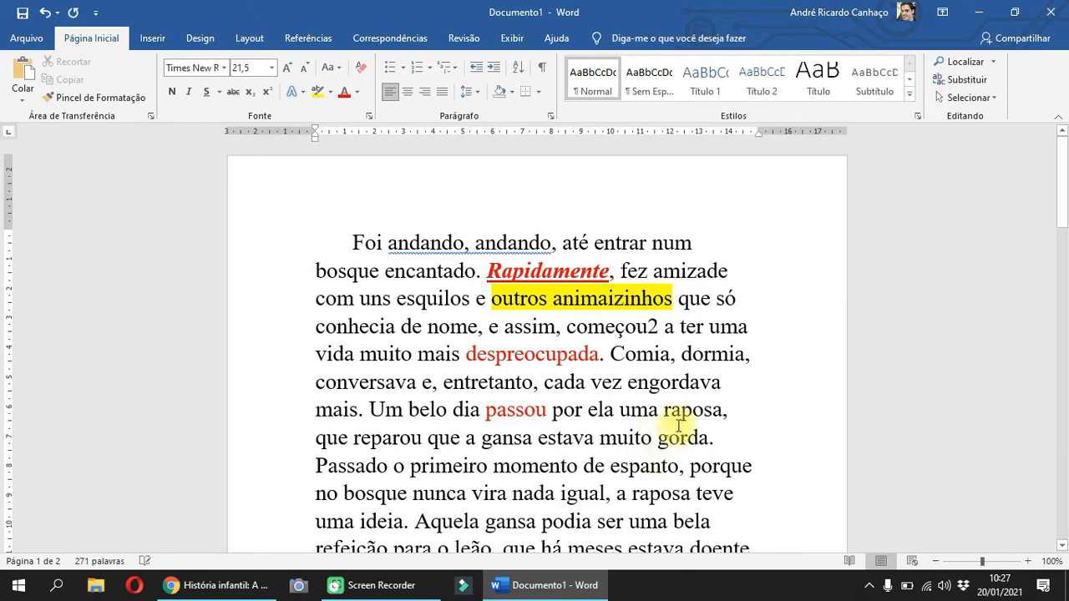
Format the 2 after "começou" as superscript, try subscript on it, and set it back to superscript.
drag(652, 325, 648, 326)
click(658, 327)
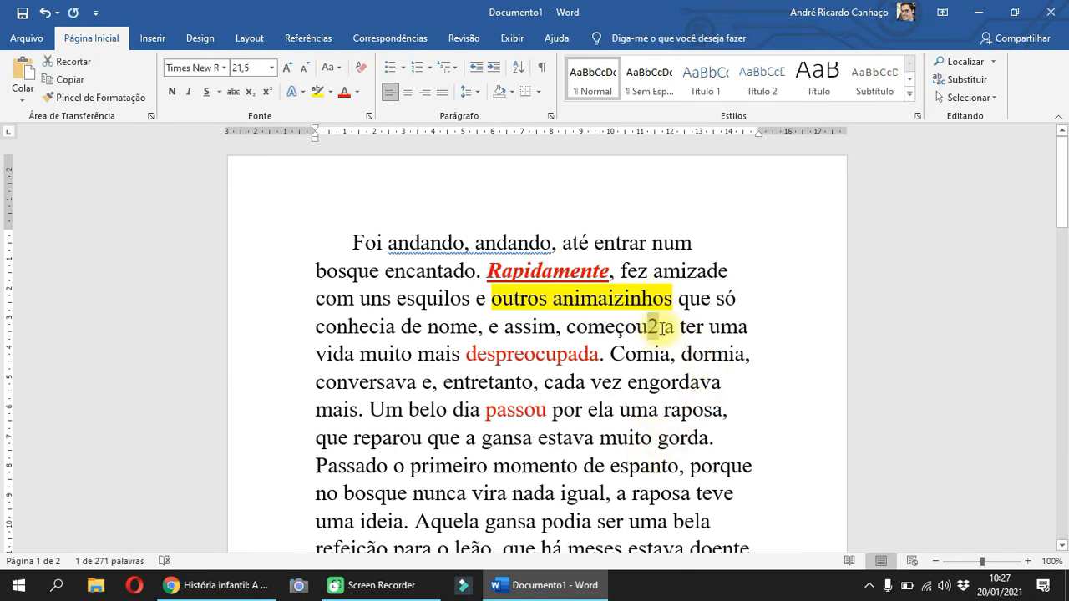
click(267, 92)
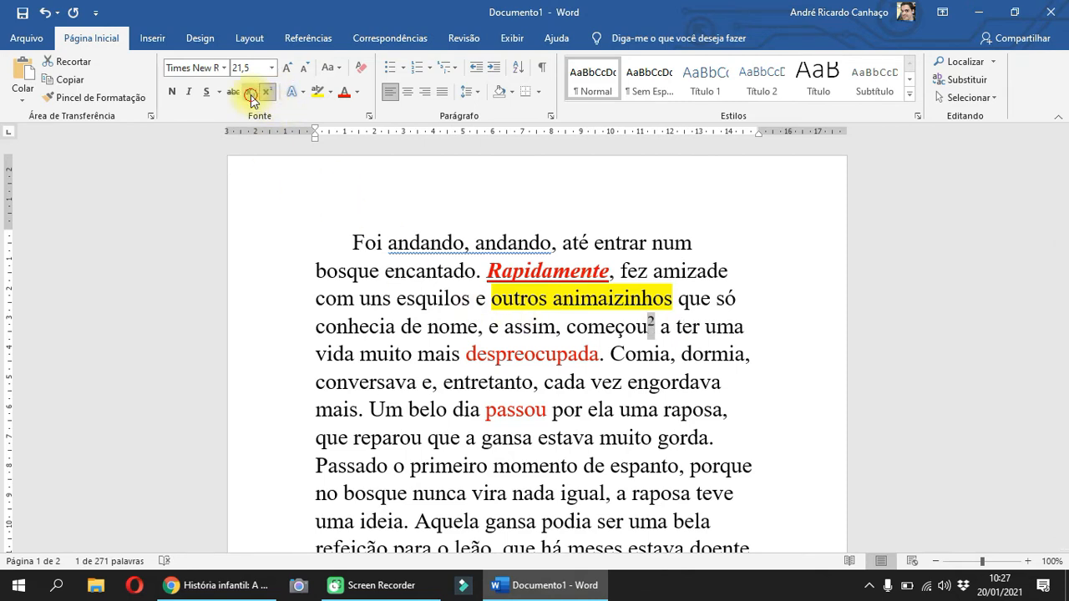
click(248, 92)
click(656, 328)
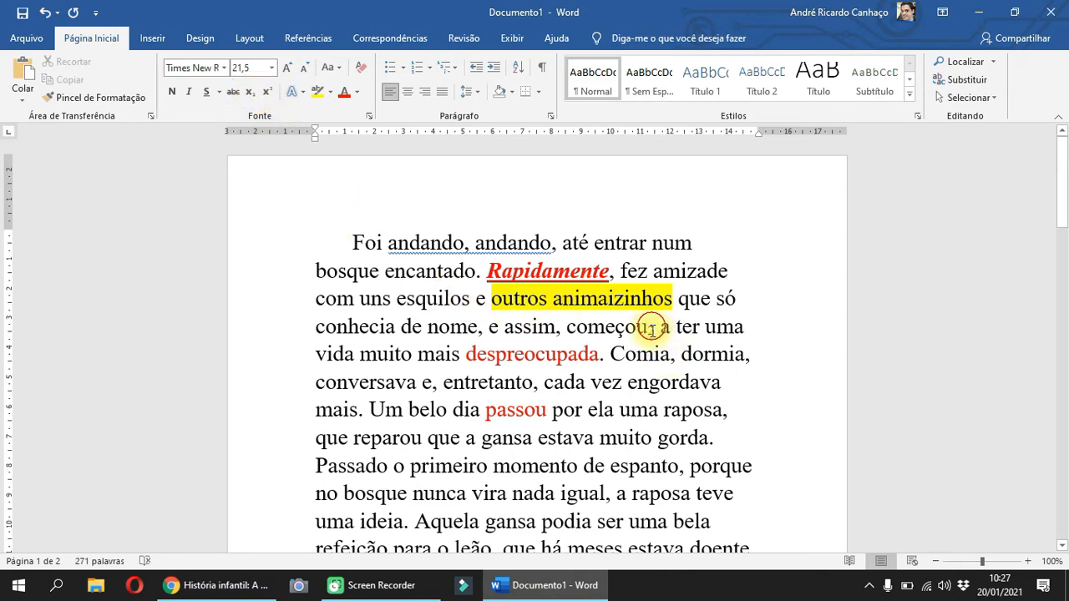
key(shift+Left)
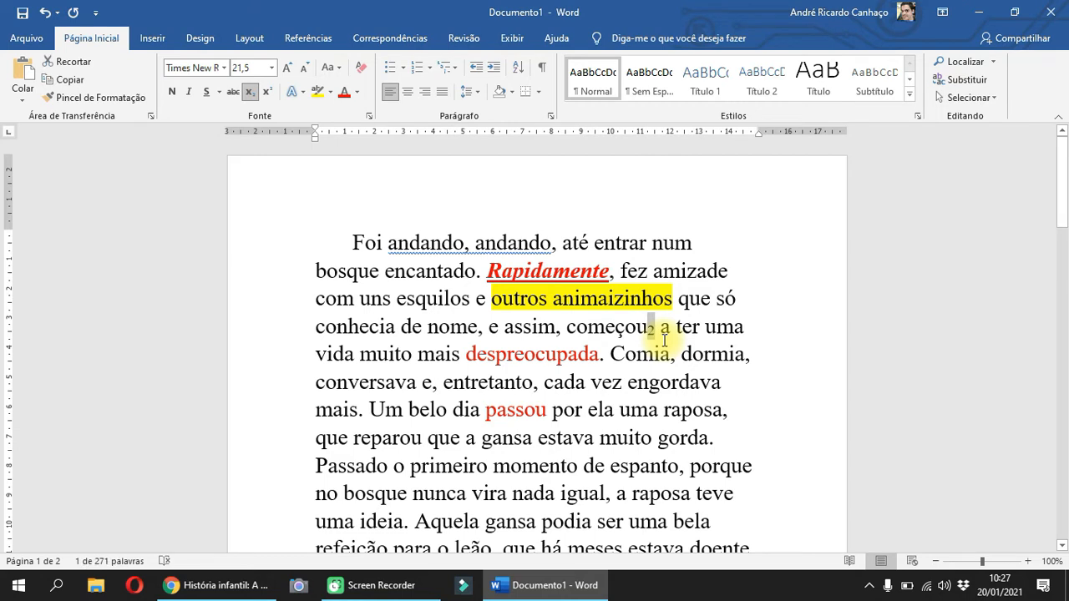
click(266, 92)
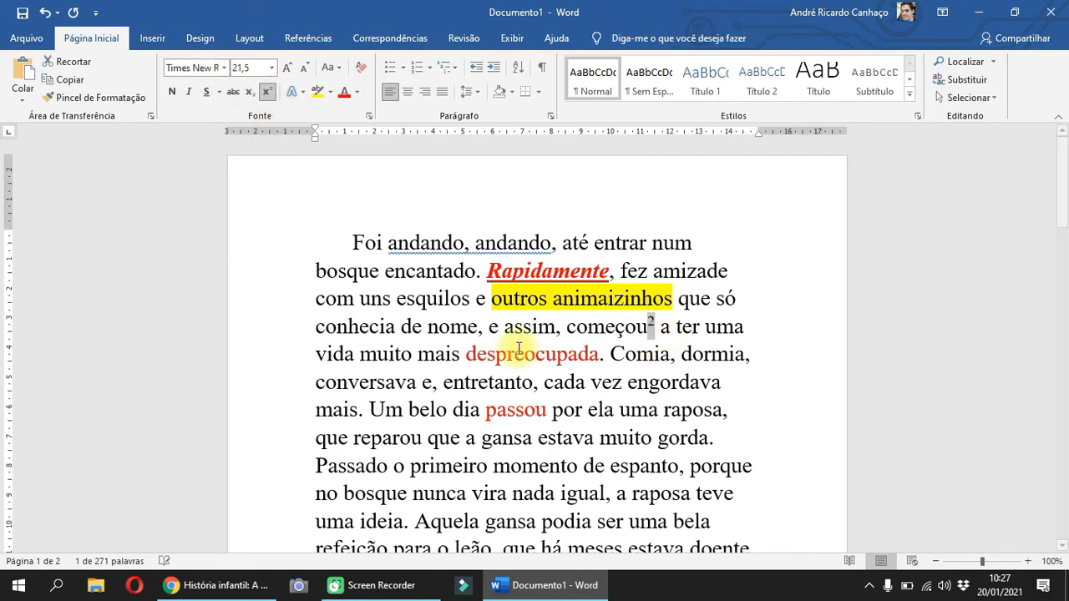
click(654, 350)
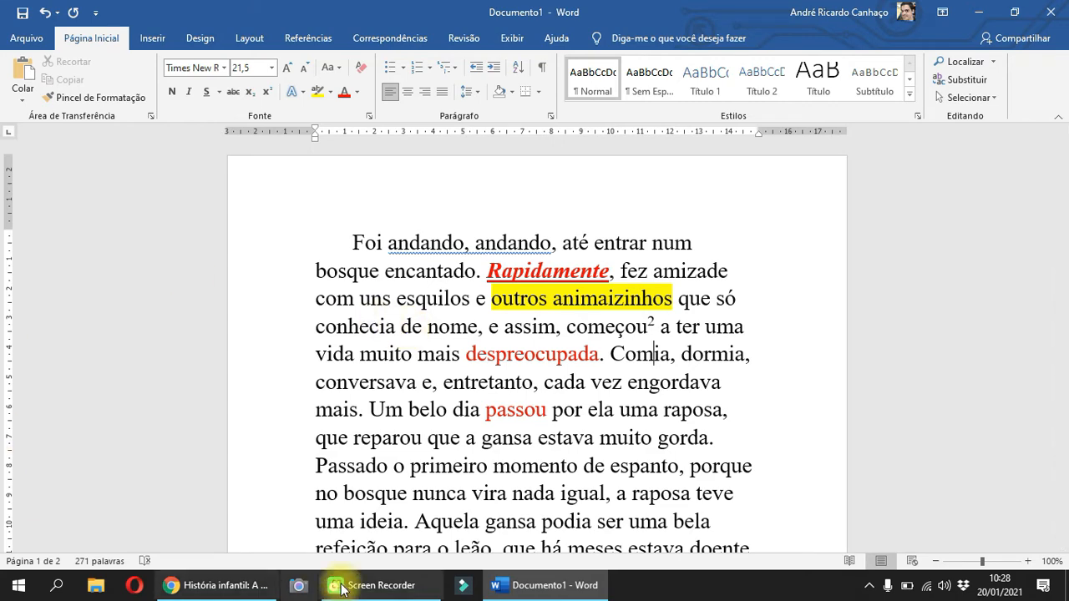
Switch to Chrome and open the site 1001fonts.com in a new tab.
click(218, 585)
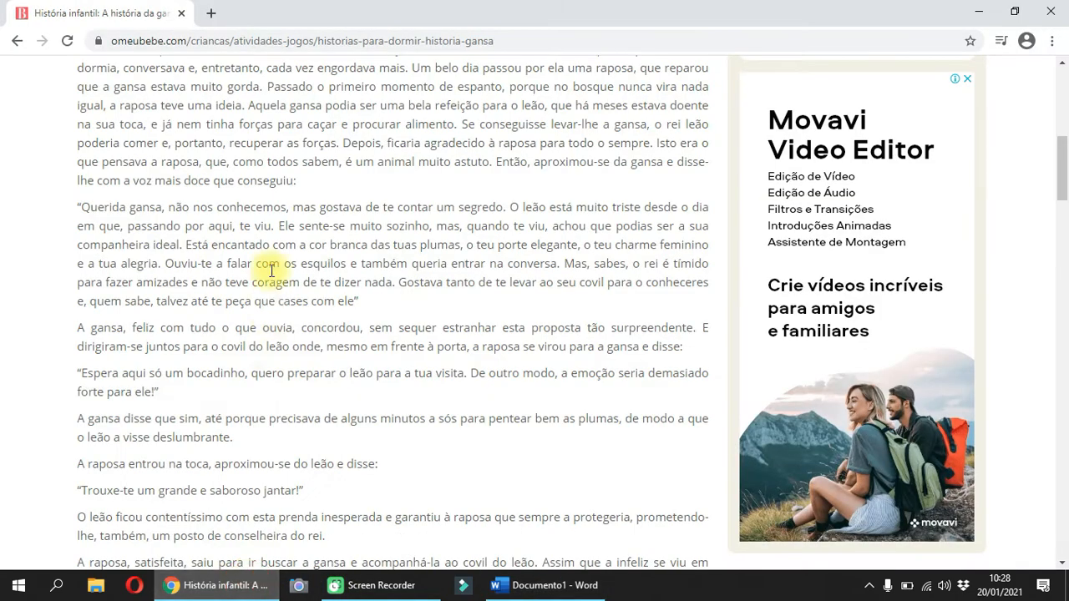
click(211, 13)
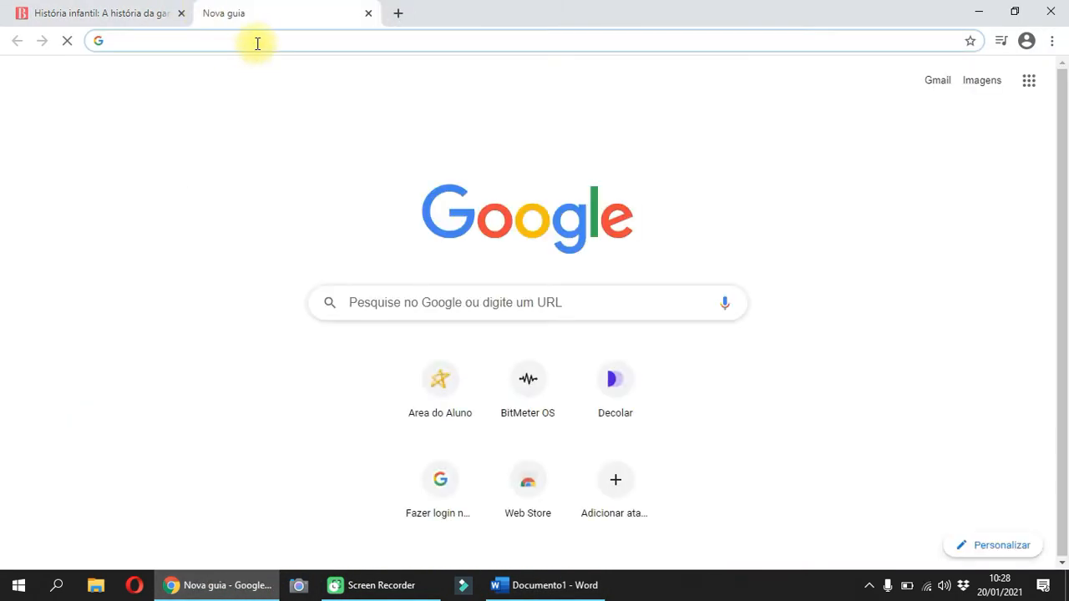
text(1001fon)
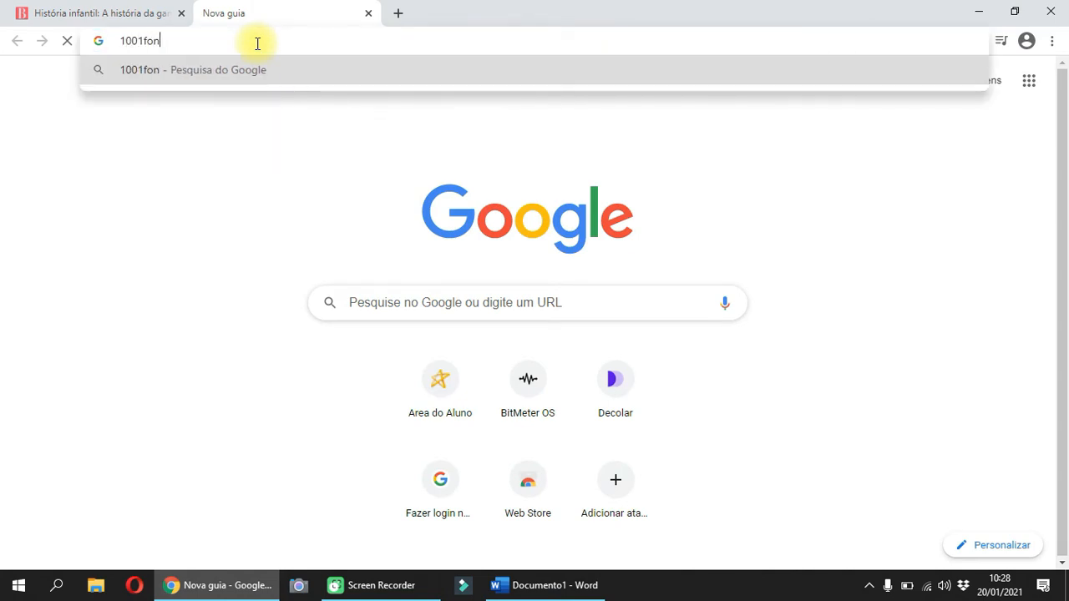
text(ts.com)
key(Return)
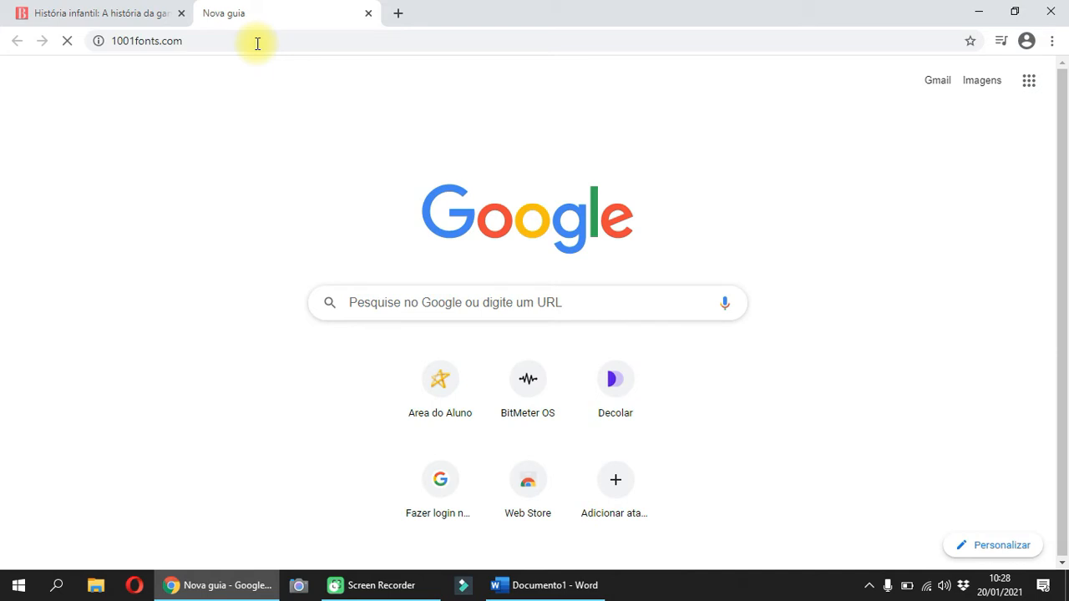
click(258, 44)
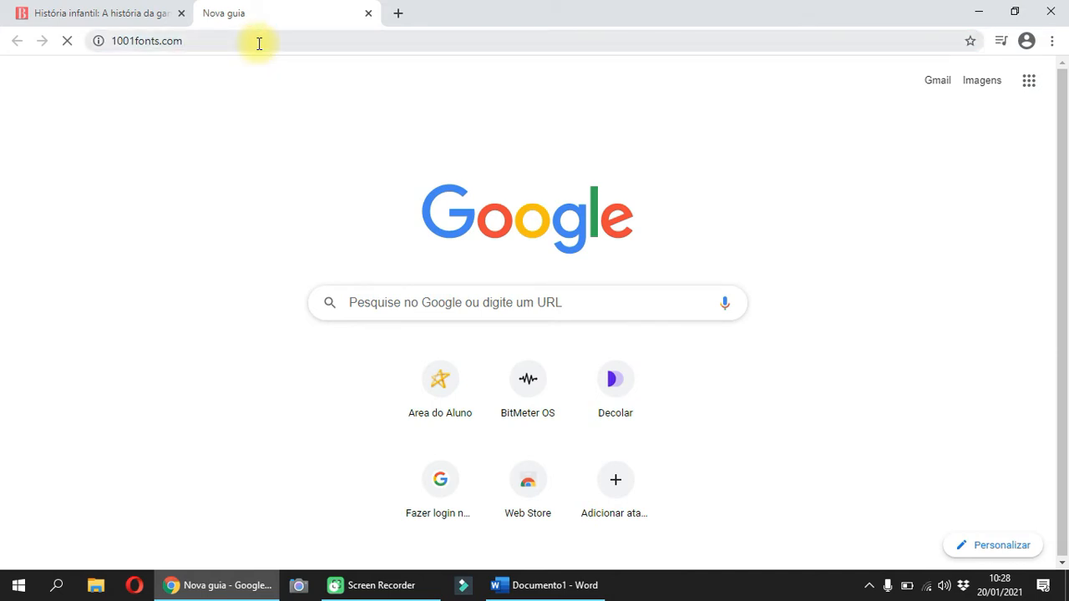
click(246, 42)
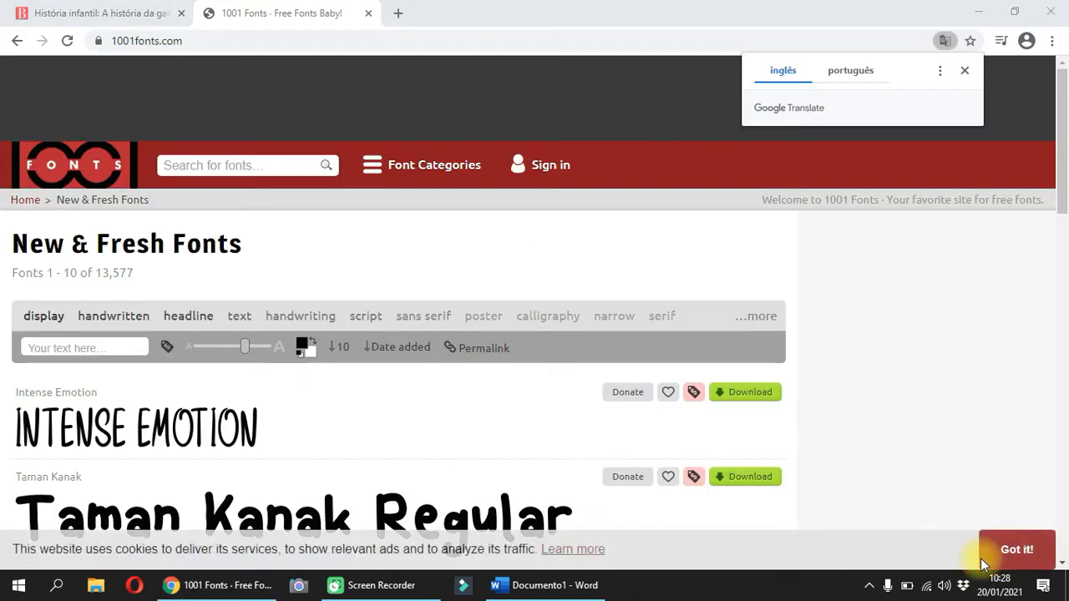
Dismiss the translation prompt and look through the fonts offered on the New & Fresh Fonts page.
click(965, 71)
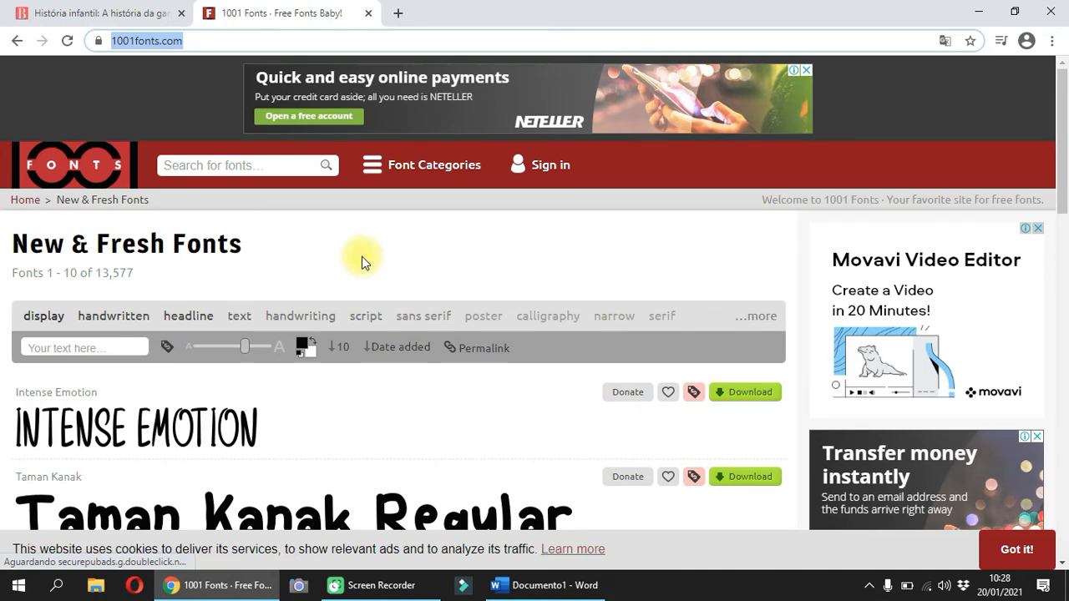
scroll(367, 264, down, 2)
scroll(377, 265, down, 5)
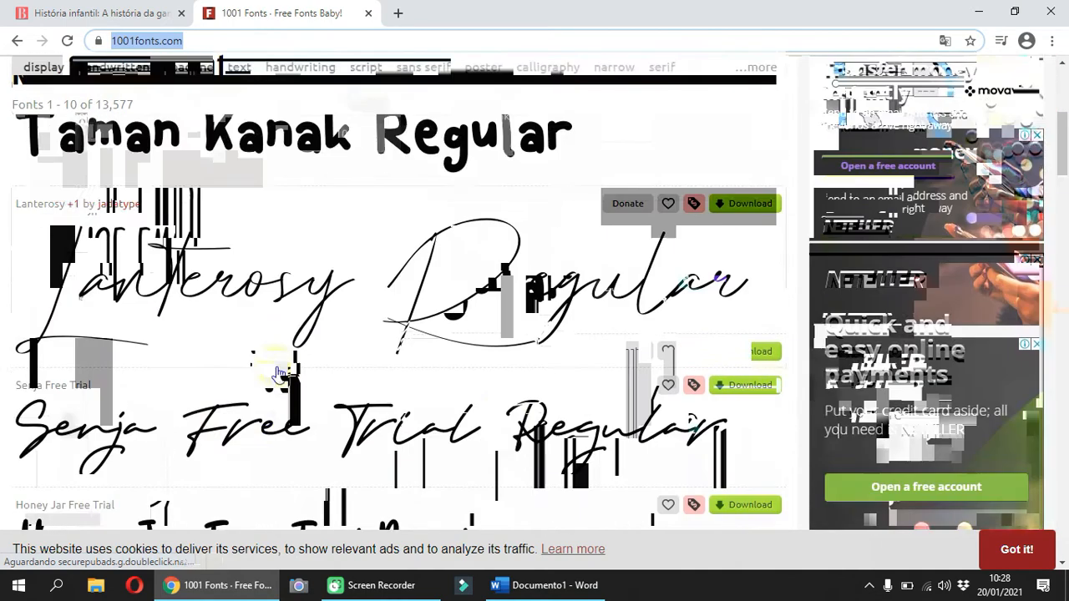
scroll(310, 350, down, 6)
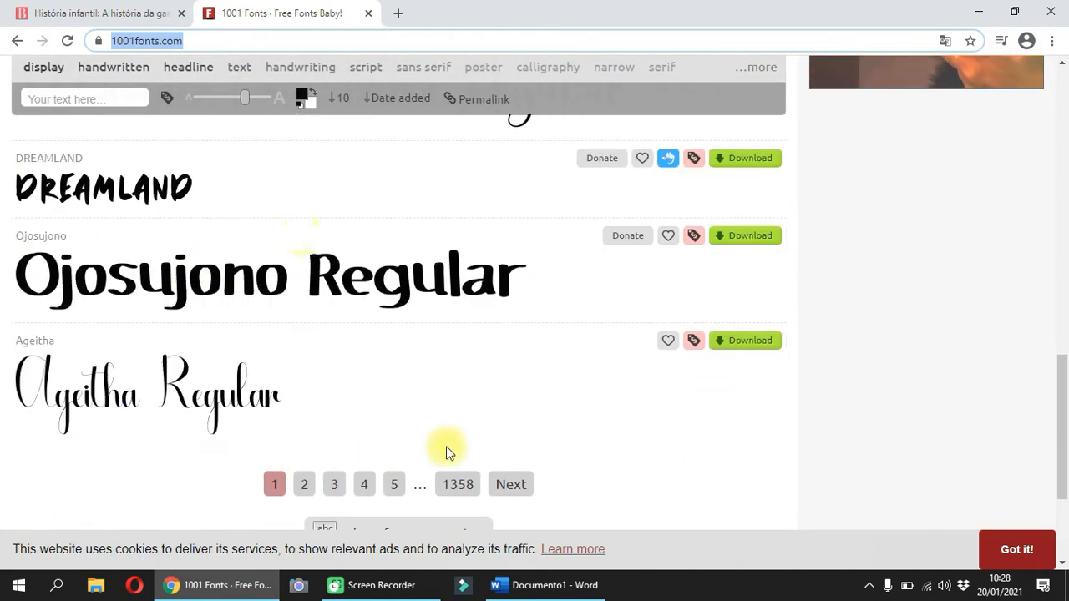
scroll(485, 389, up, 2)
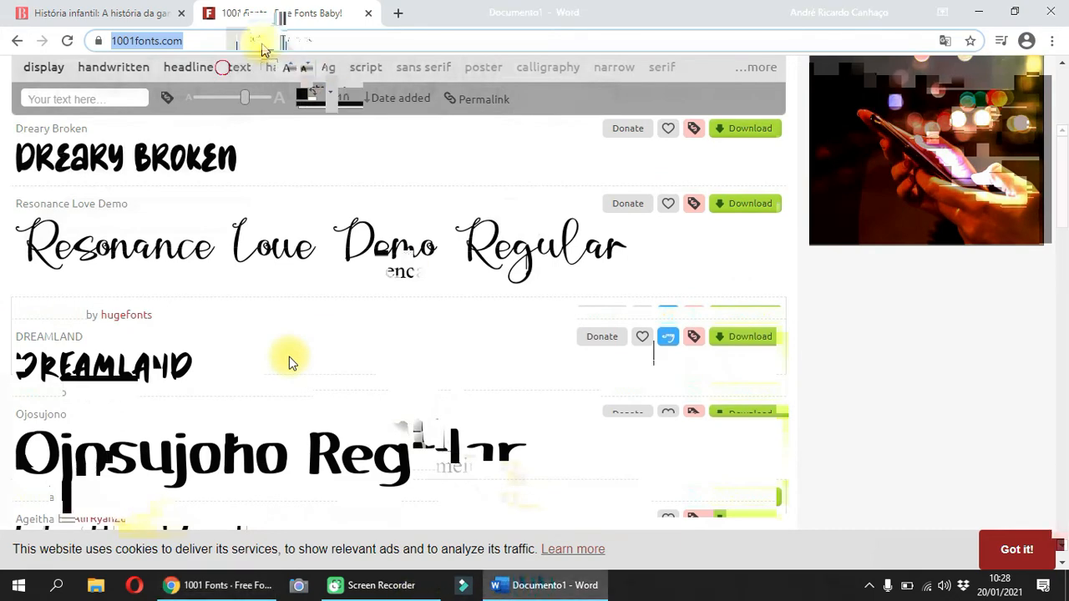
Switch back to Word and look through the list of fonts available for the text.
click(221, 67)
scroll(280, 376, down, 2)
scroll(280, 376, down, 12)
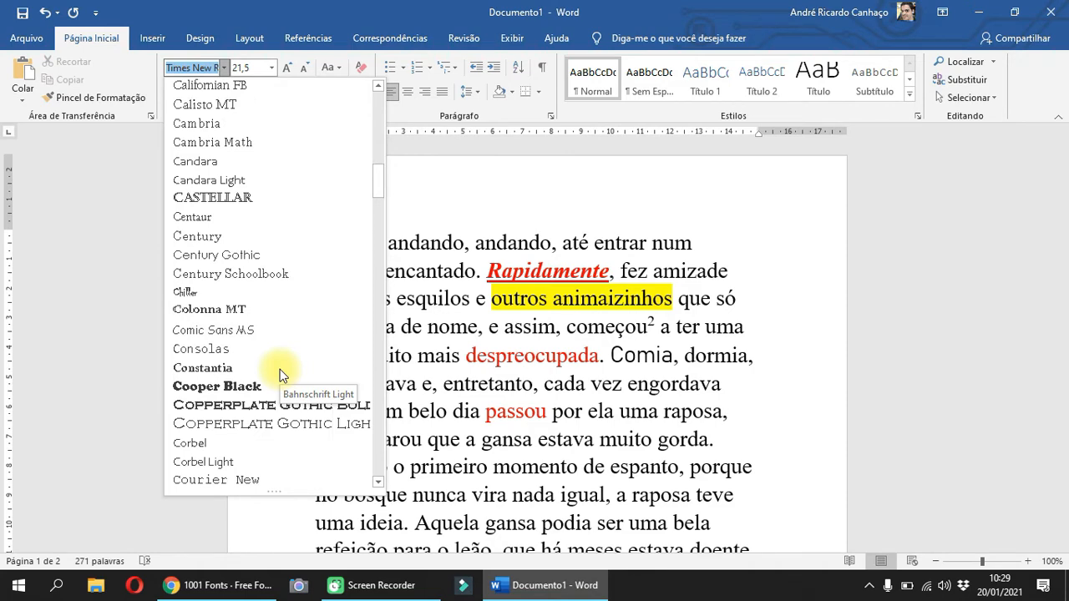
scroll(280, 376, up, 1)
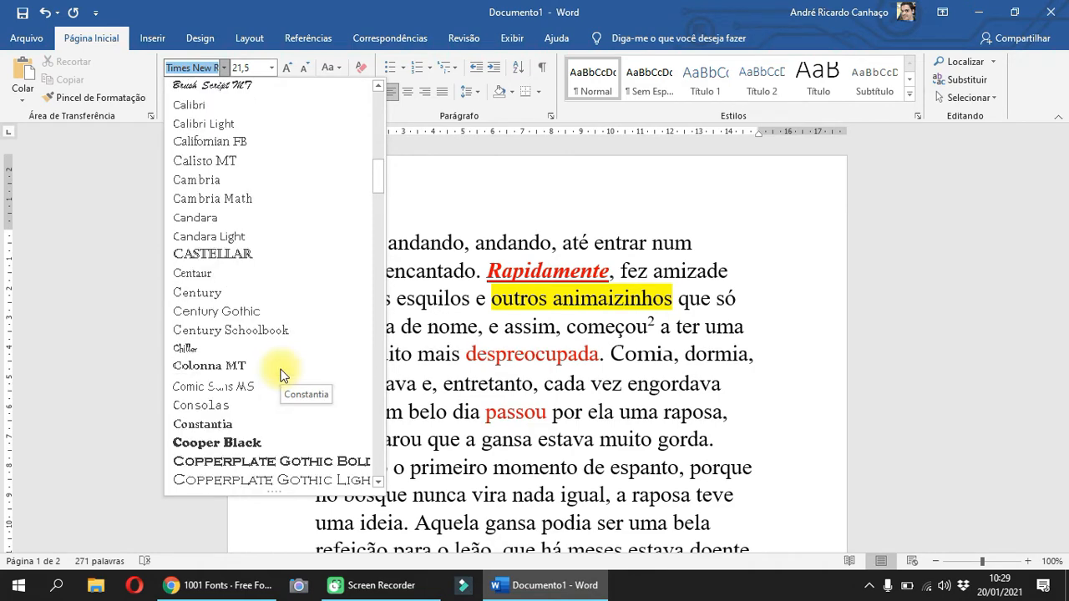
scroll(322, 300, up, 2)
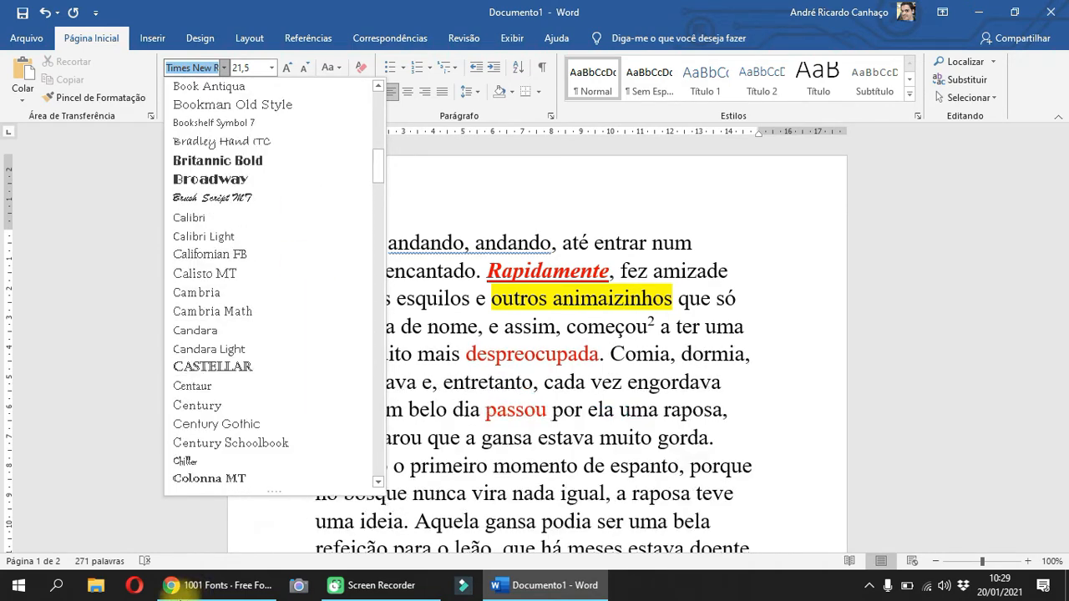
Switch to File Explorer and open the Fonts folder inside the Windows folder on Disco Local (C:).
click(98, 588)
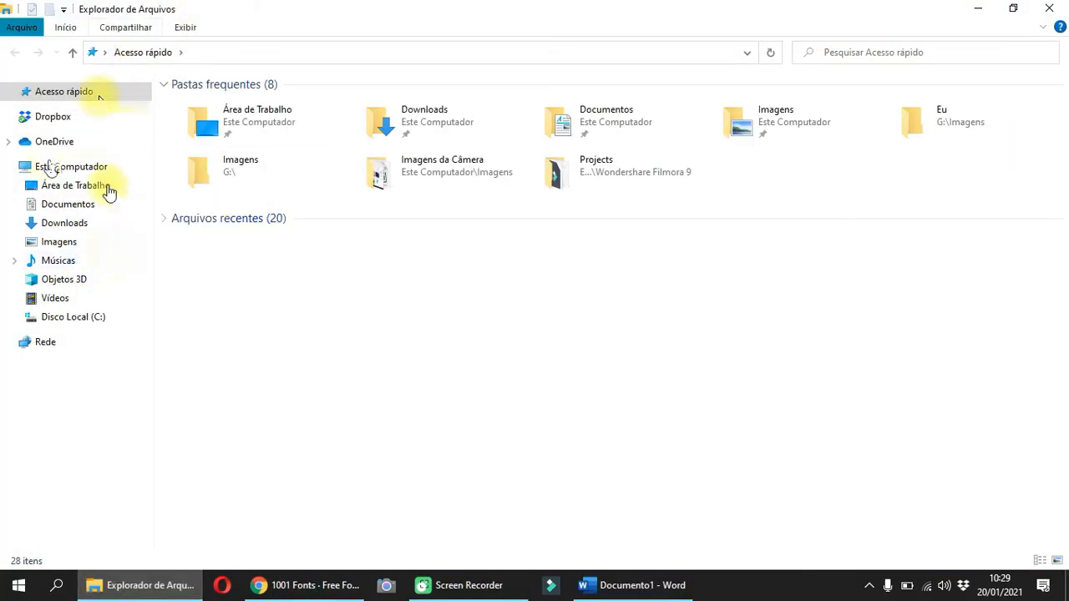
click(92, 325)
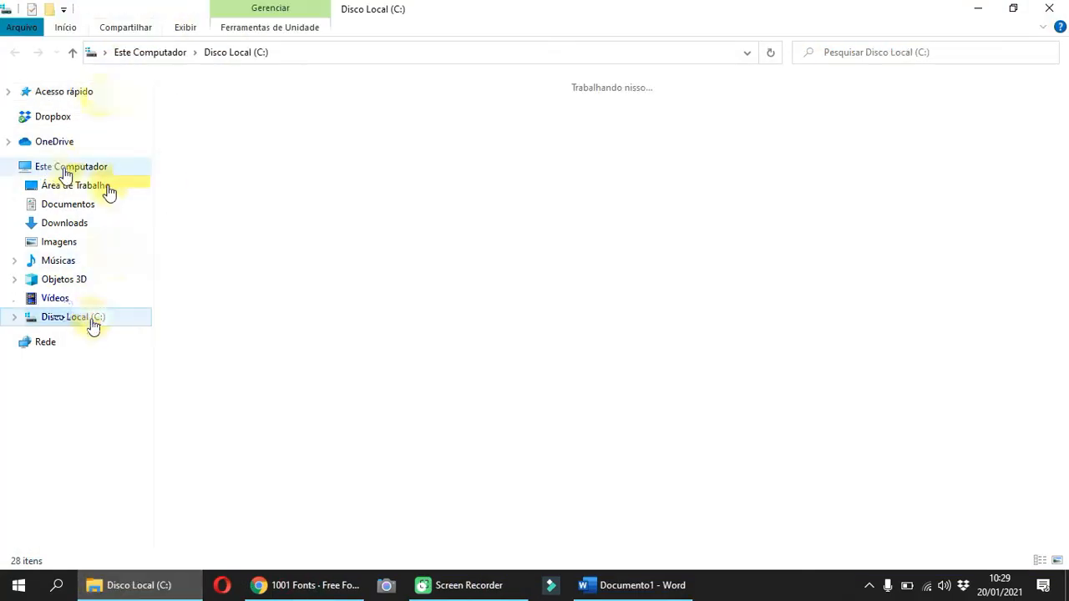
scroll(759, 339, down, 3)
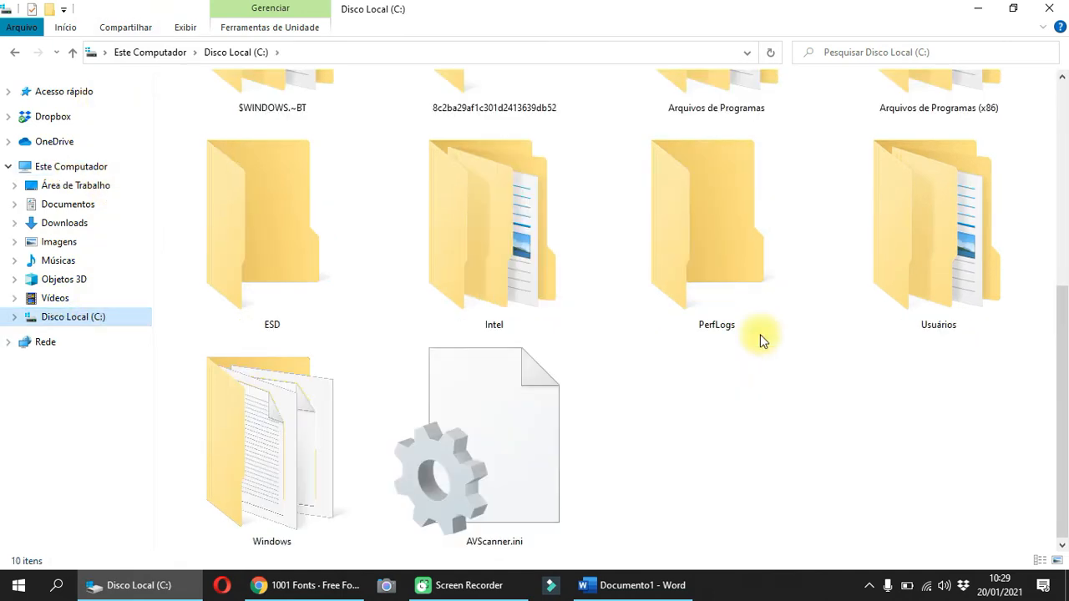
double_click(284, 459)
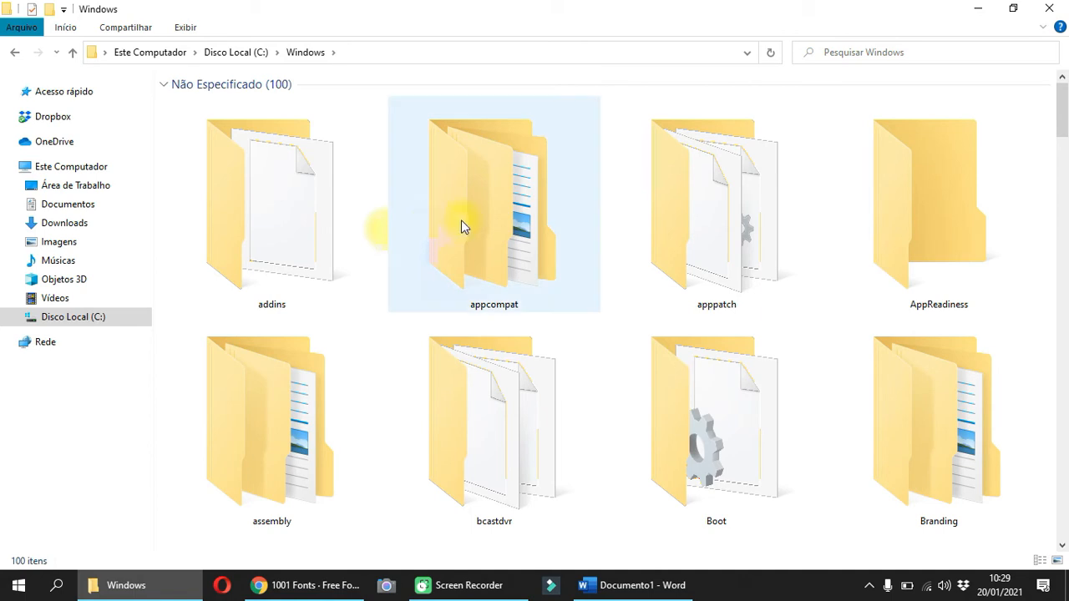
scroll(461, 226, down, 4)
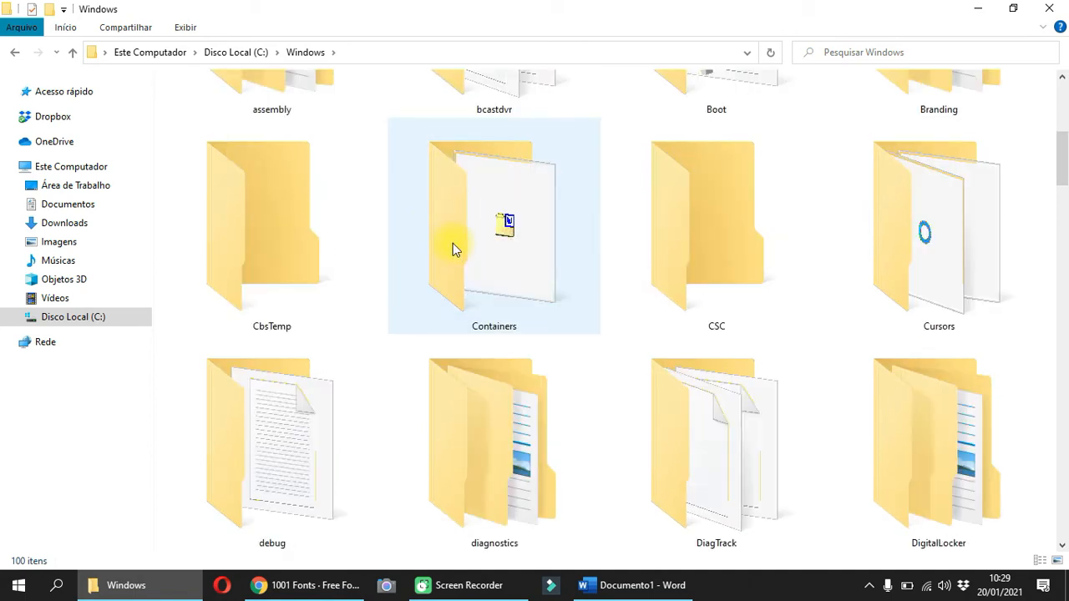
scroll(453, 243, down, 2)
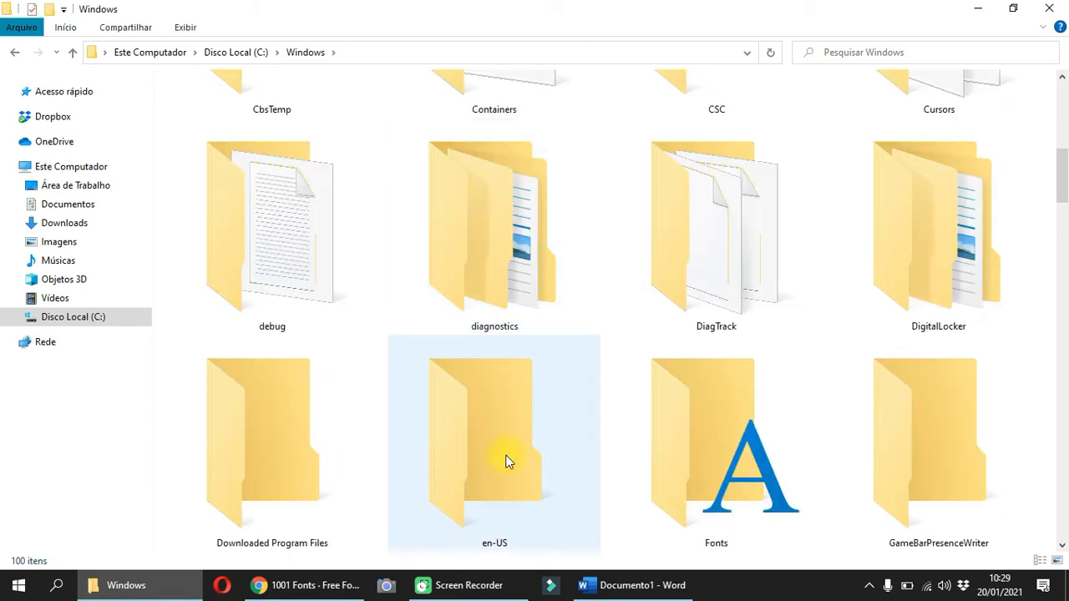
double_click(725, 447)
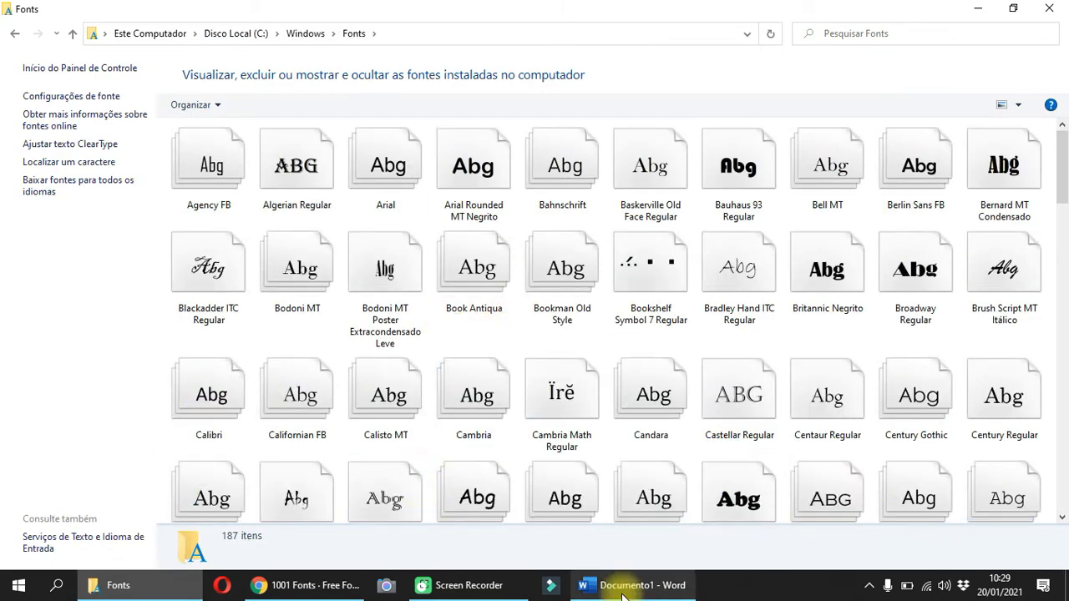
Compare Word's font list with the installed fonts in the Windows Fonts folder and the fonts offered on 1001fonts.com.
click(629, 587)
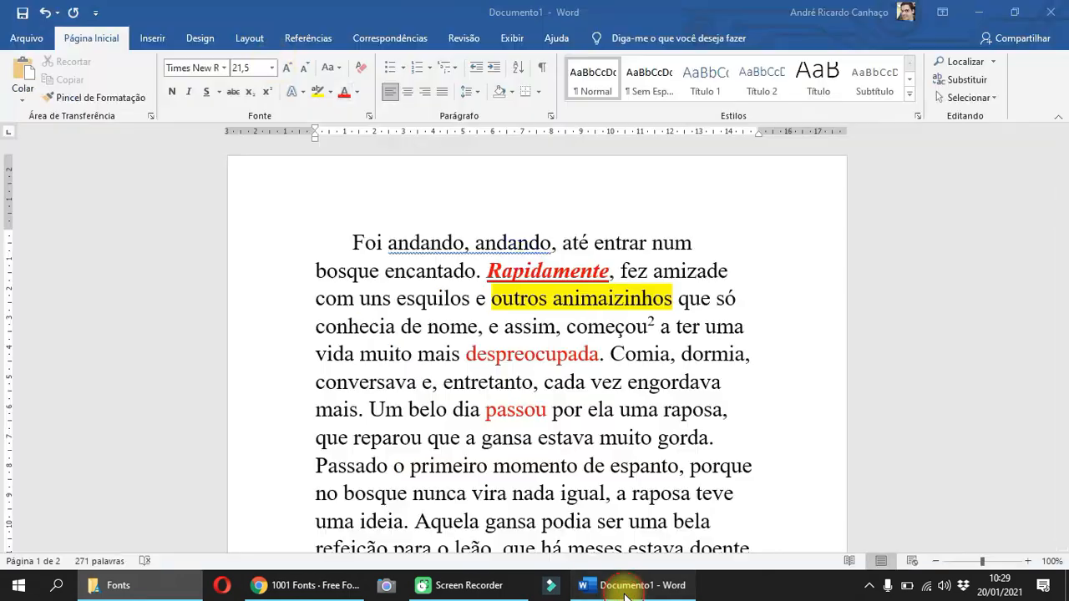
click(223, 69)
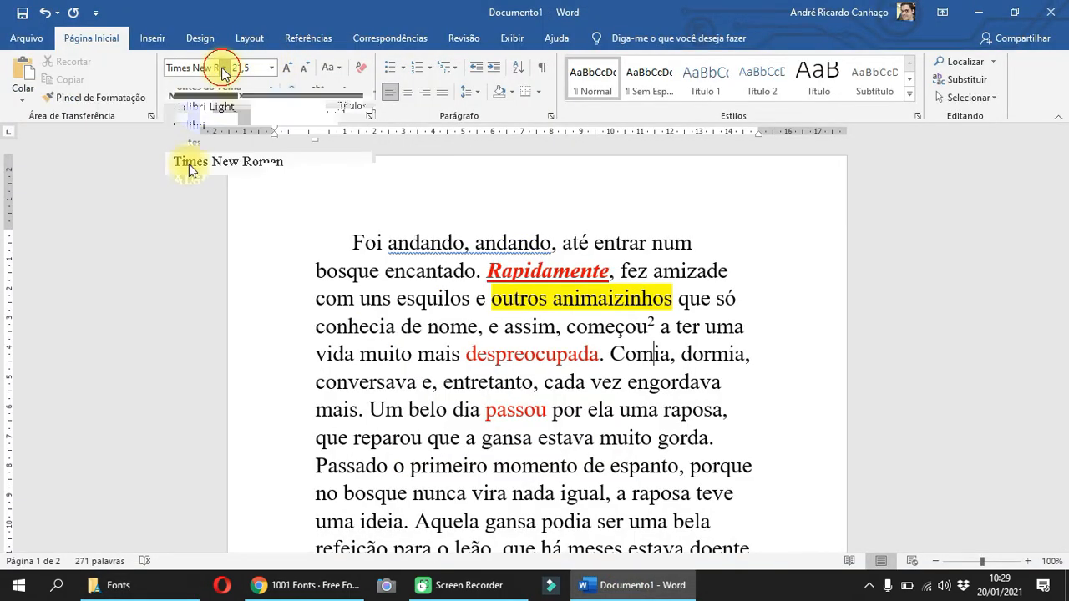
click(169, 578)
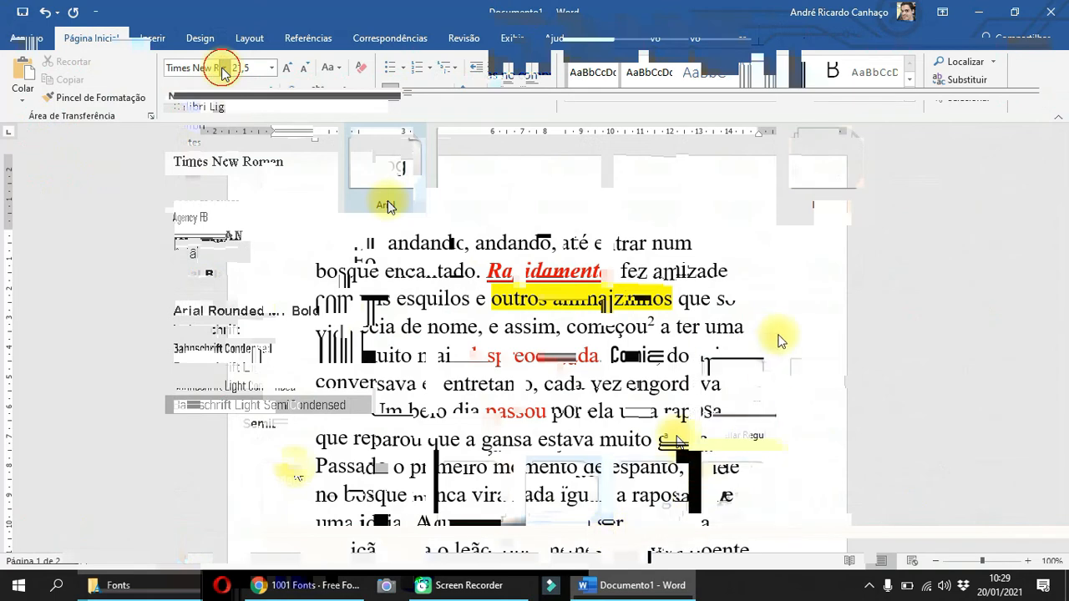
scroll(621, 328, down, 10)
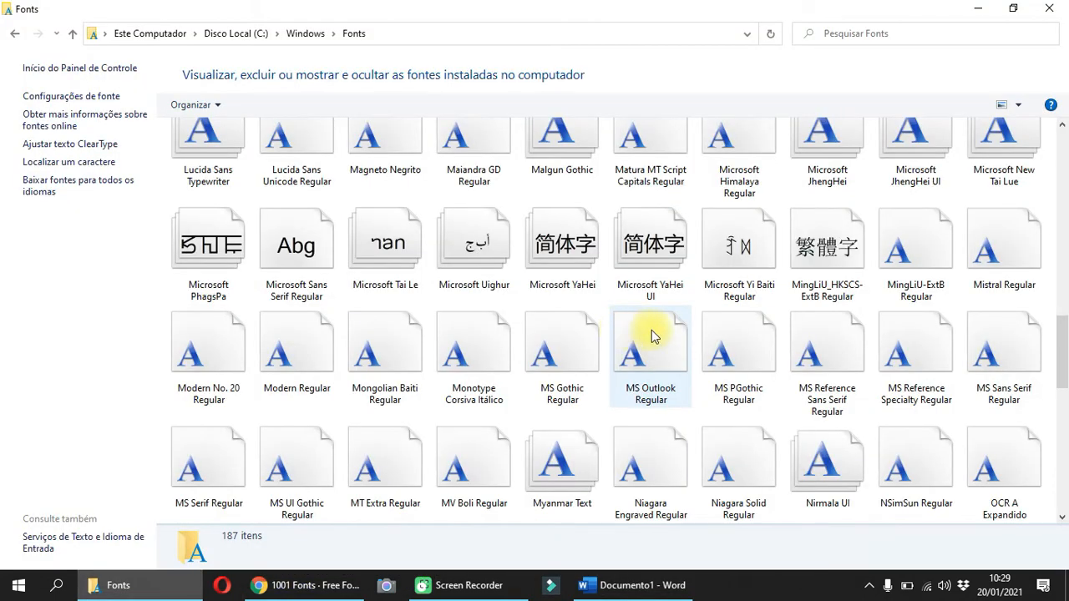
click(643, 585)
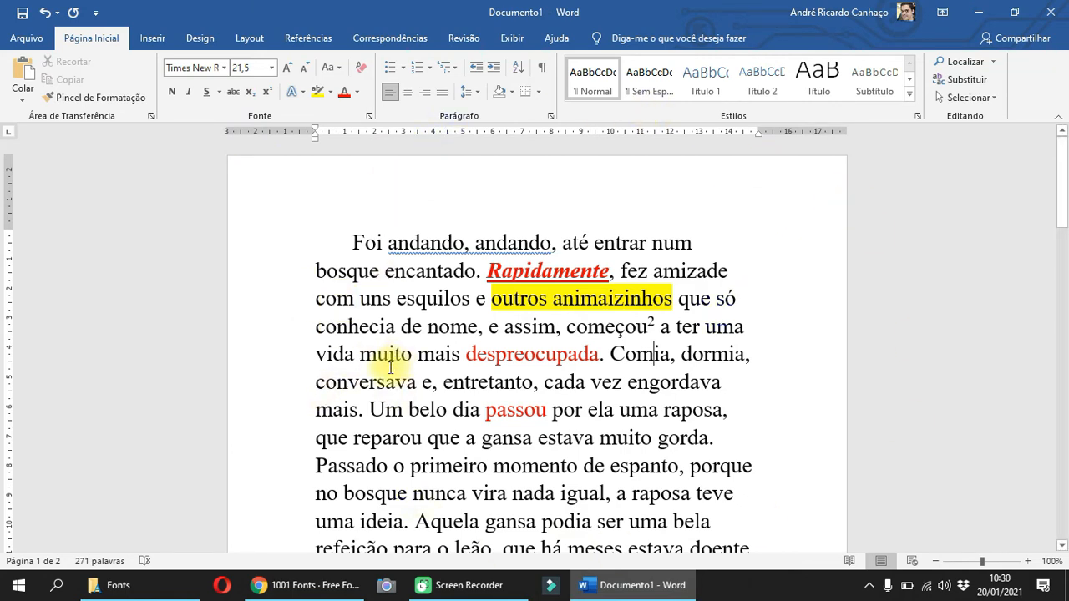
mouse_move(175, 590)
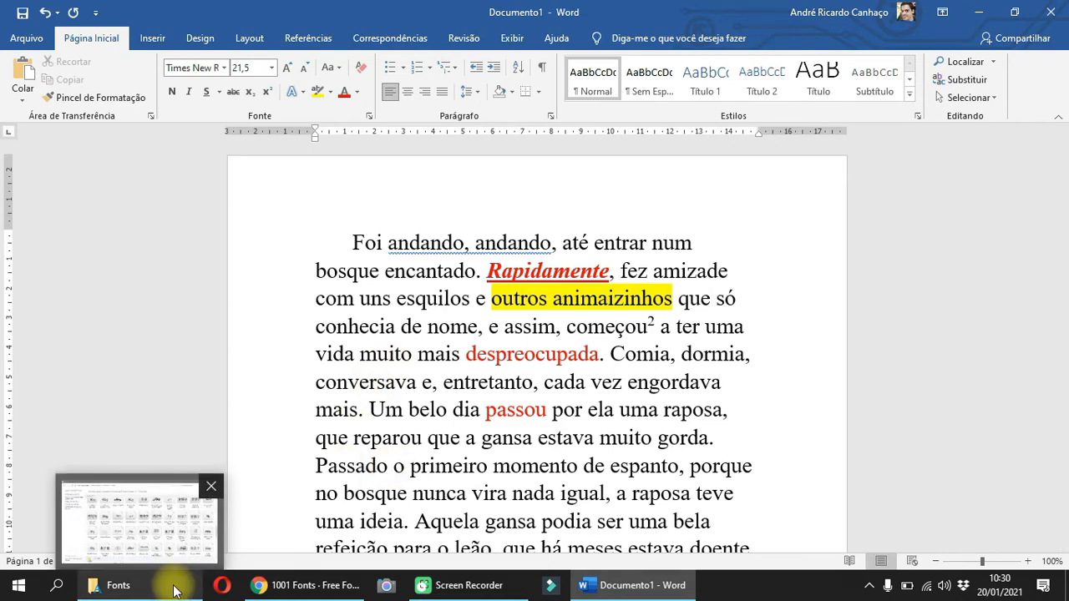
click(175, 589)
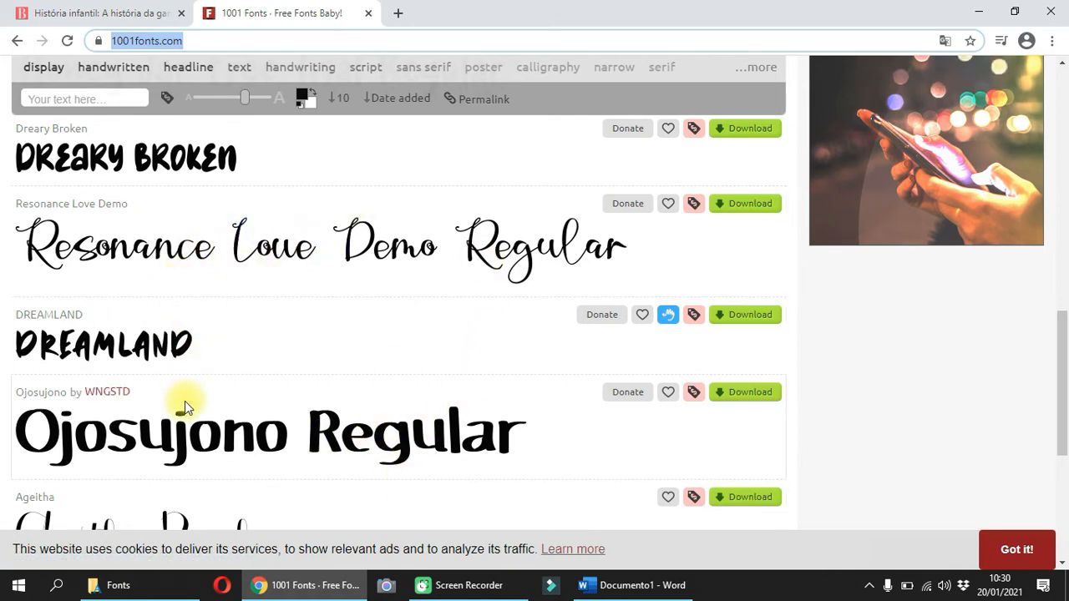
click(117, 585)
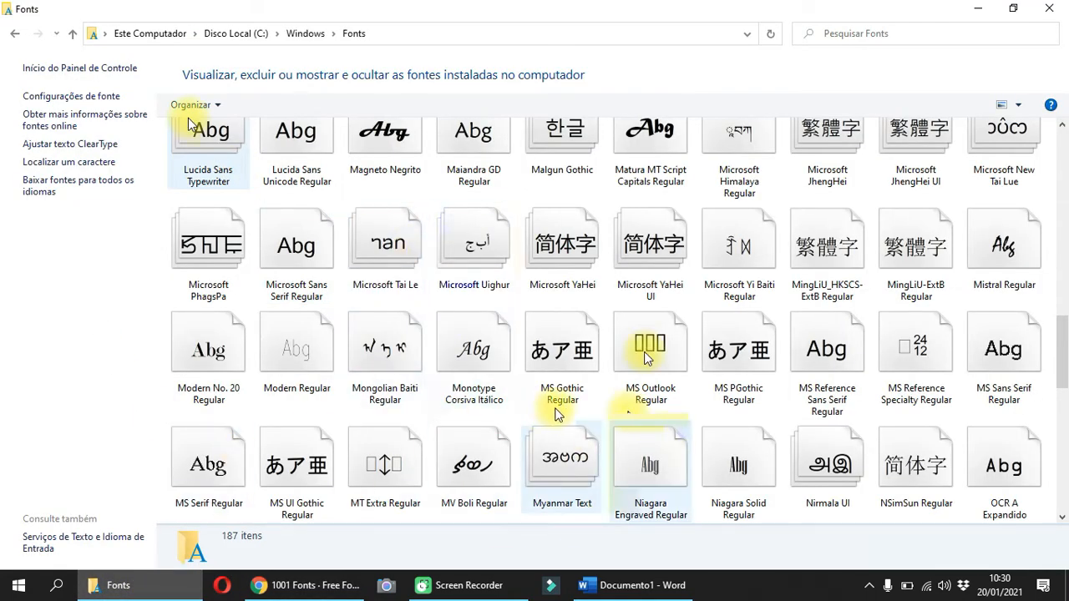
Switch to Word and set the font of the word "Comia" to Bahnschrift SemiBold.
click(633, 585)
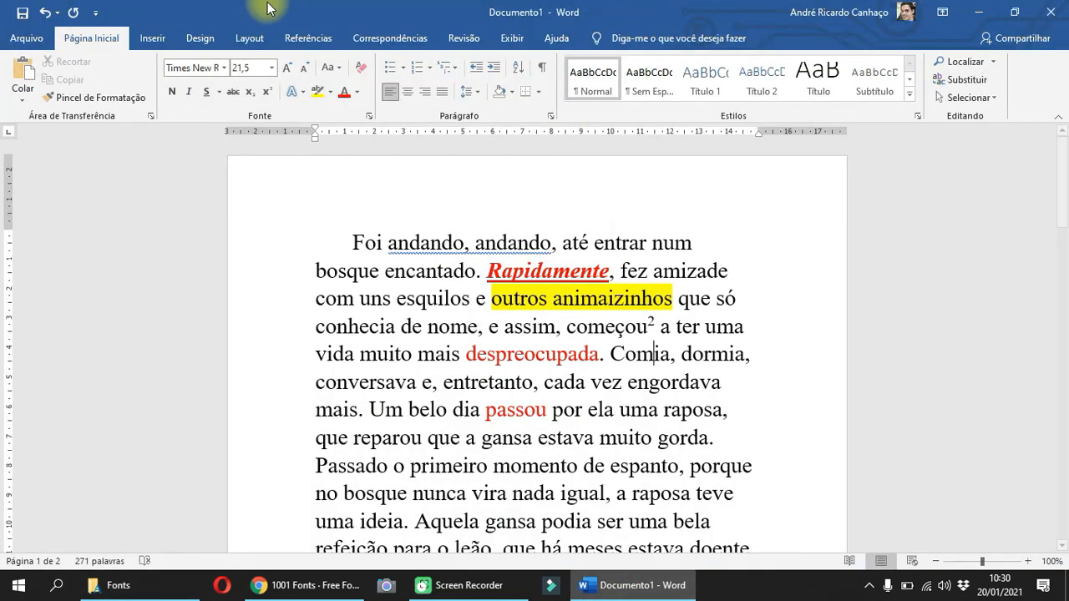
click(224, 68)
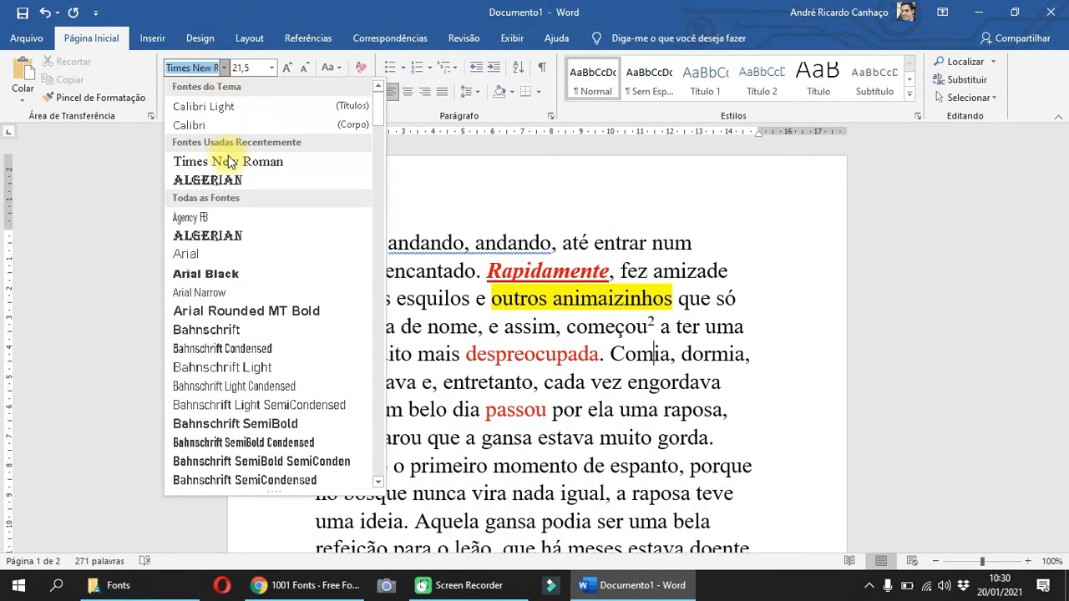
click(251, 425)
Switch to Chrome and look through the downloadable fonts on 1001fonts.com.
click(291, 587)
scroll(421, 346, down, 5)
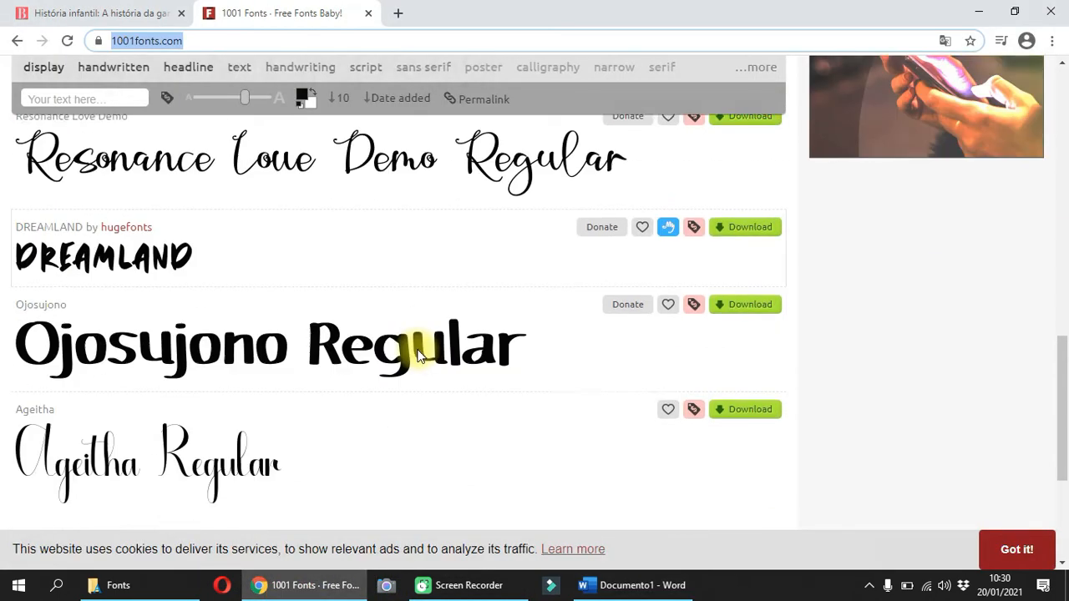
scroll(420, 355, up, 6)
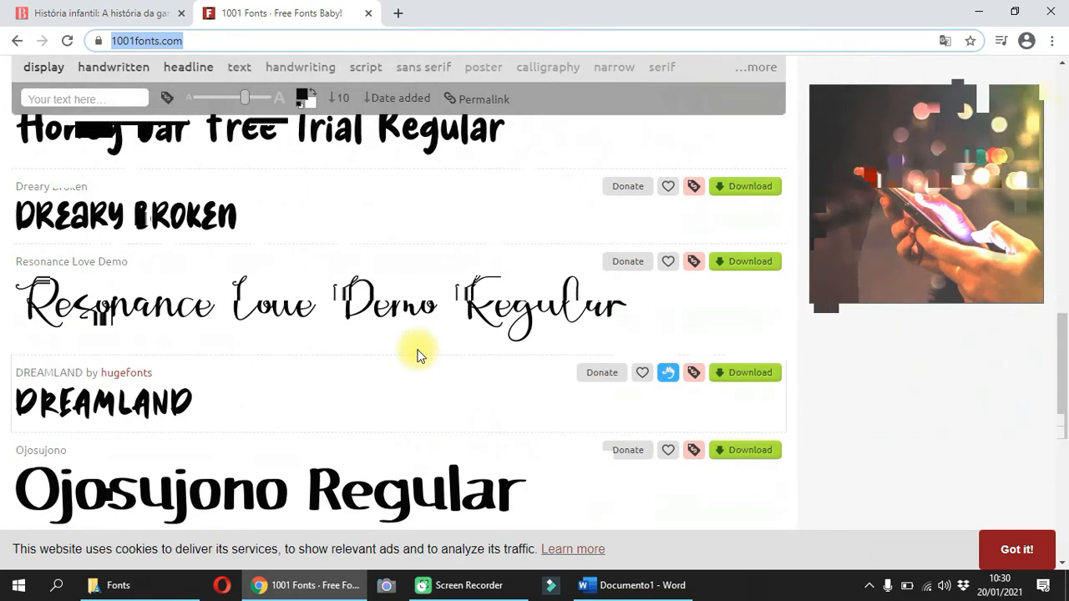
scroll(209, 451, up, 3)
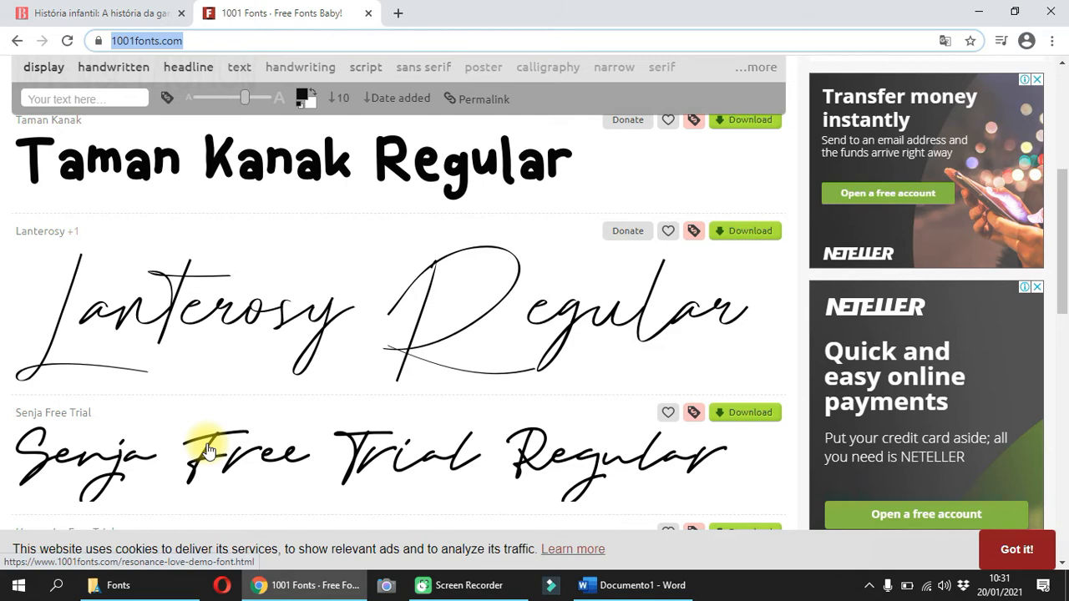
Switch to File Explorer and go from the Fonts folder to the Downloads folder.
key(alt+Tab)
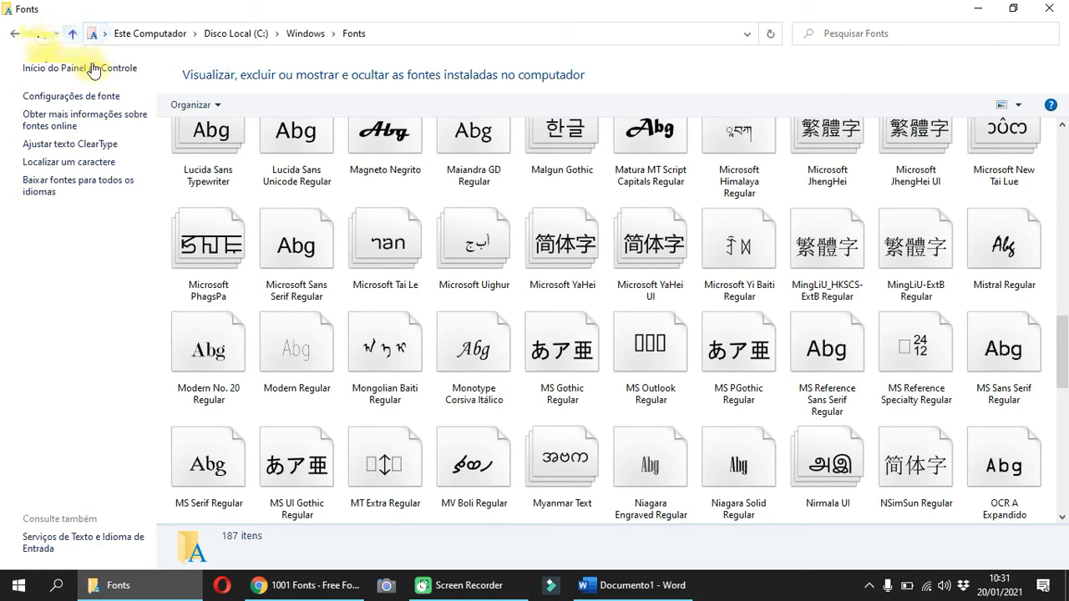
click(13, 41)
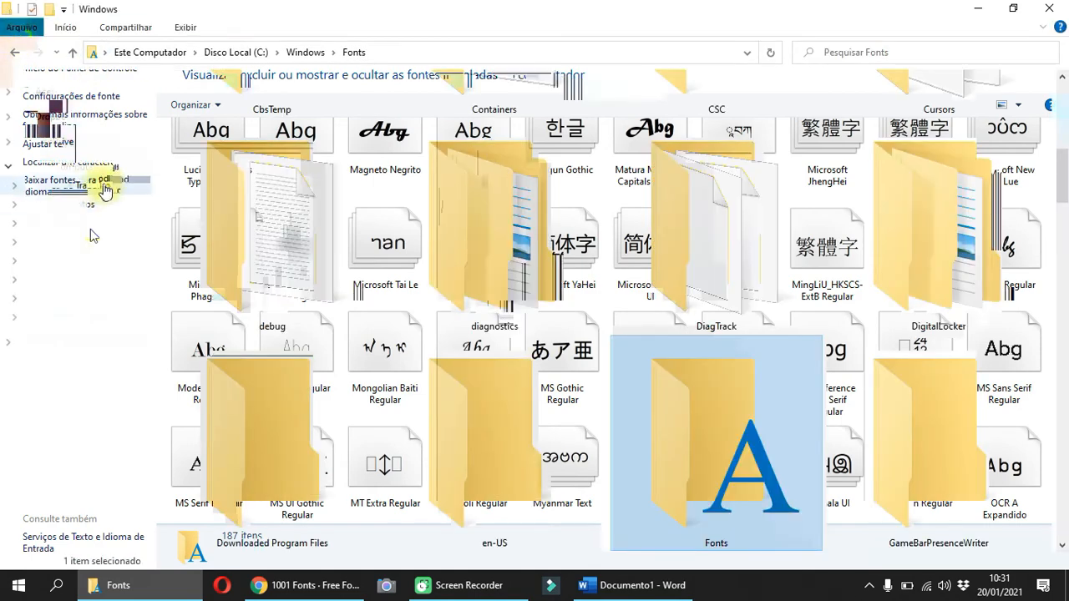
click(90, 225)
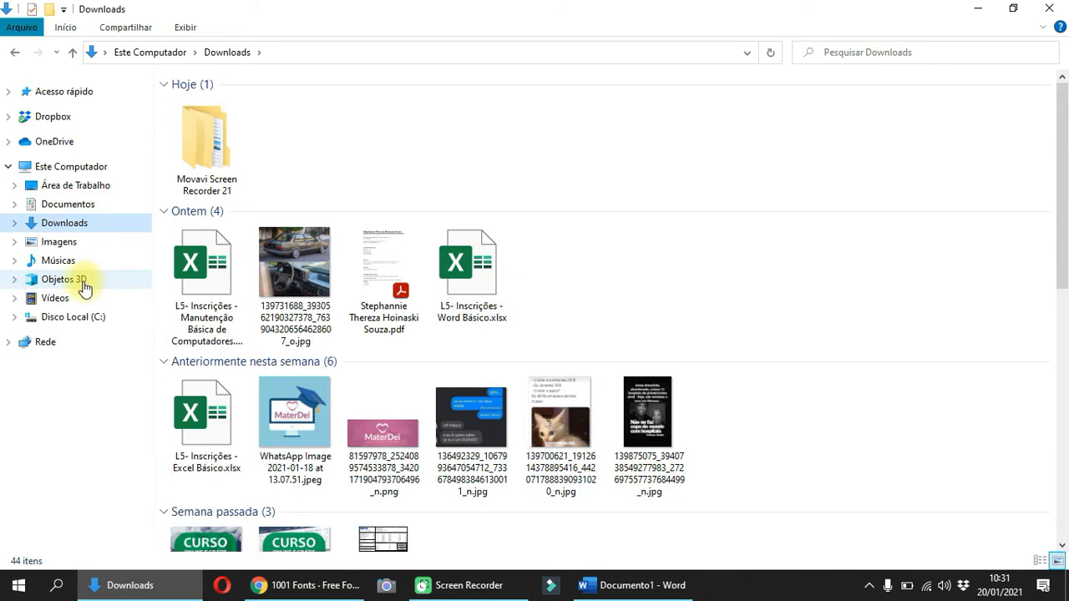
Open the Fonts folder again through the Windows folder on Disco Local (C:).
click(96, 322)
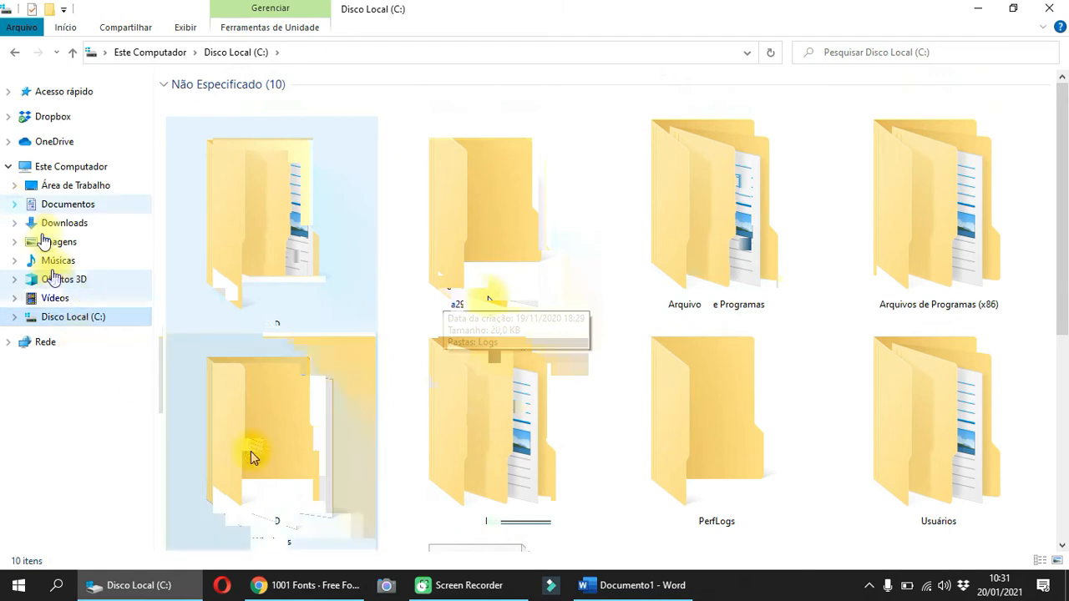
scroll(267, 459, down, 2)
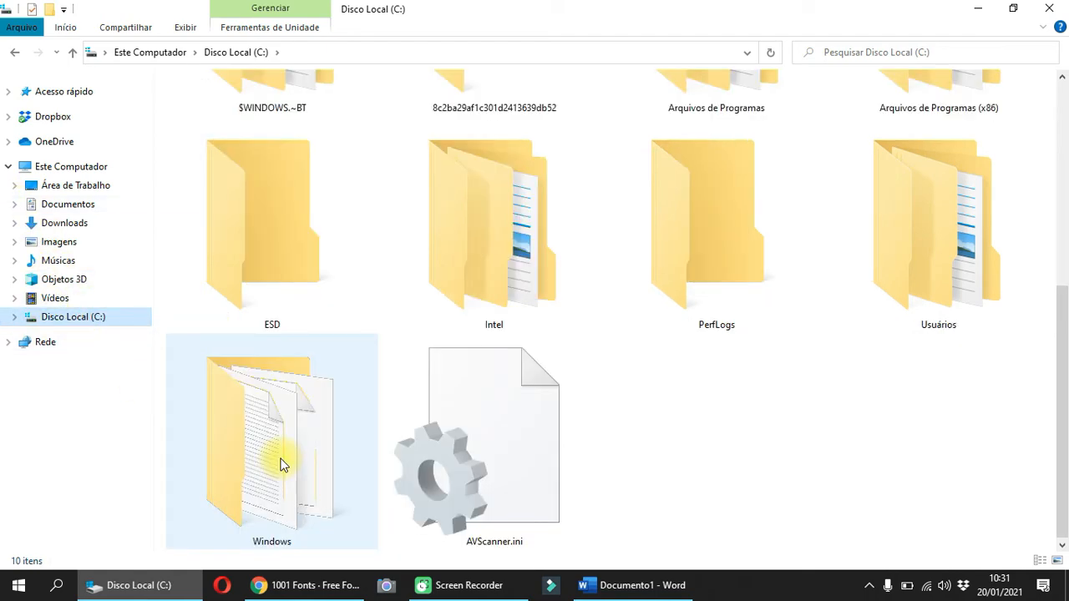
double_click(280, 464)
scroll(501, 352, down, 5)
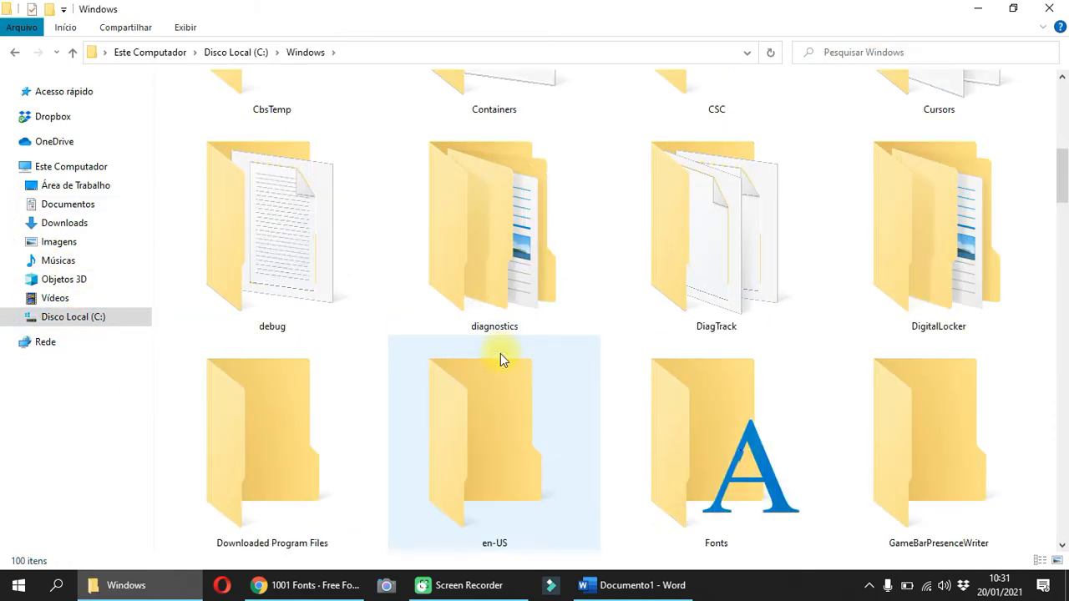
double_click(738, 441)
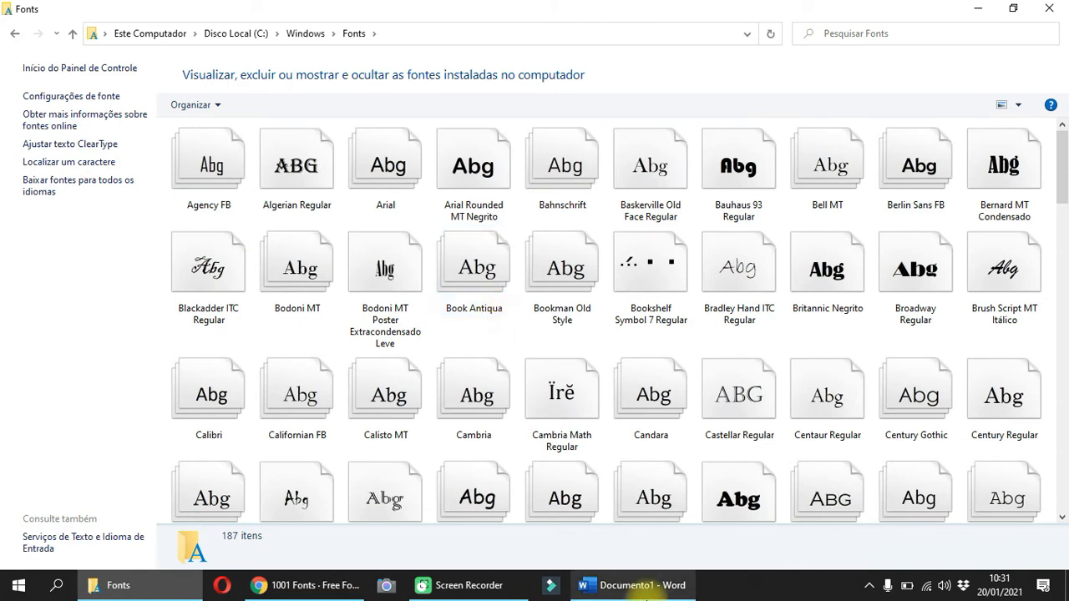
Switch to Word, view the font list for "Comia", and close it without choosing a font.
click(618, 585)
click(194, 68)
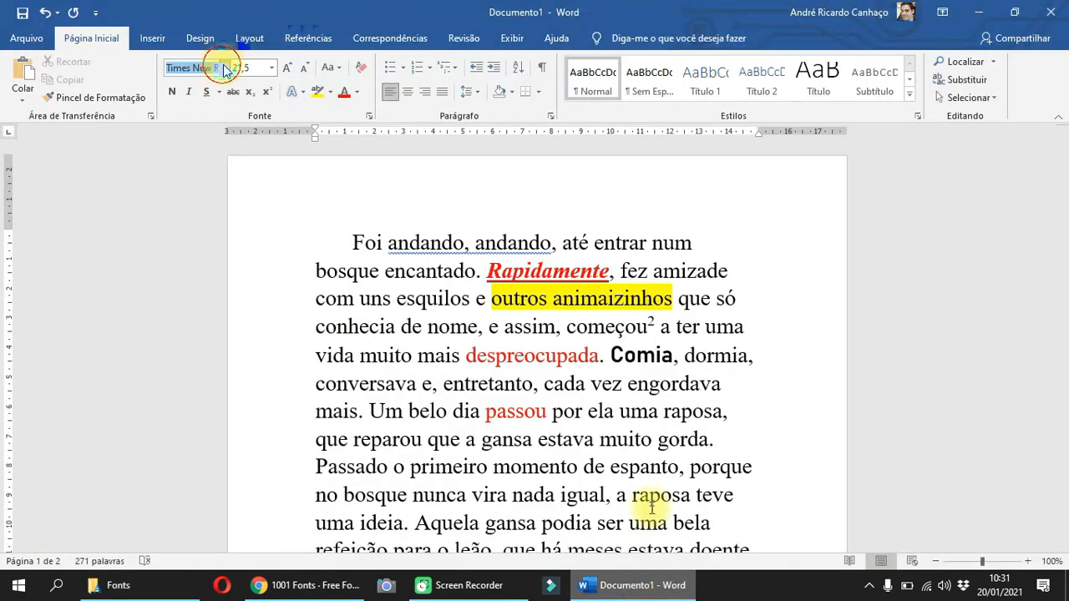
click(224, 68)
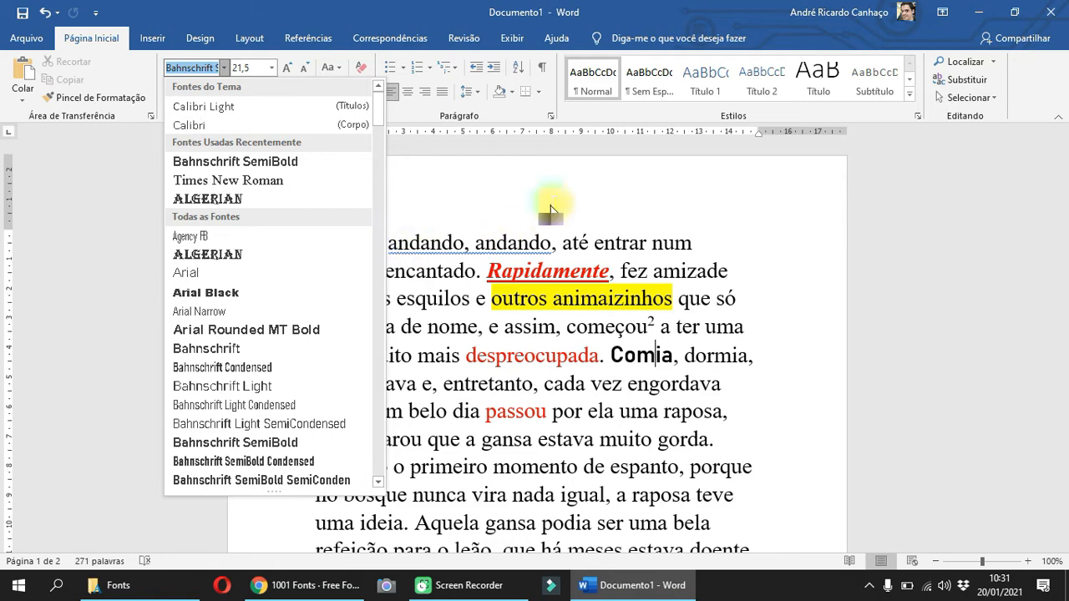
key(Escape)
click(678, 386)
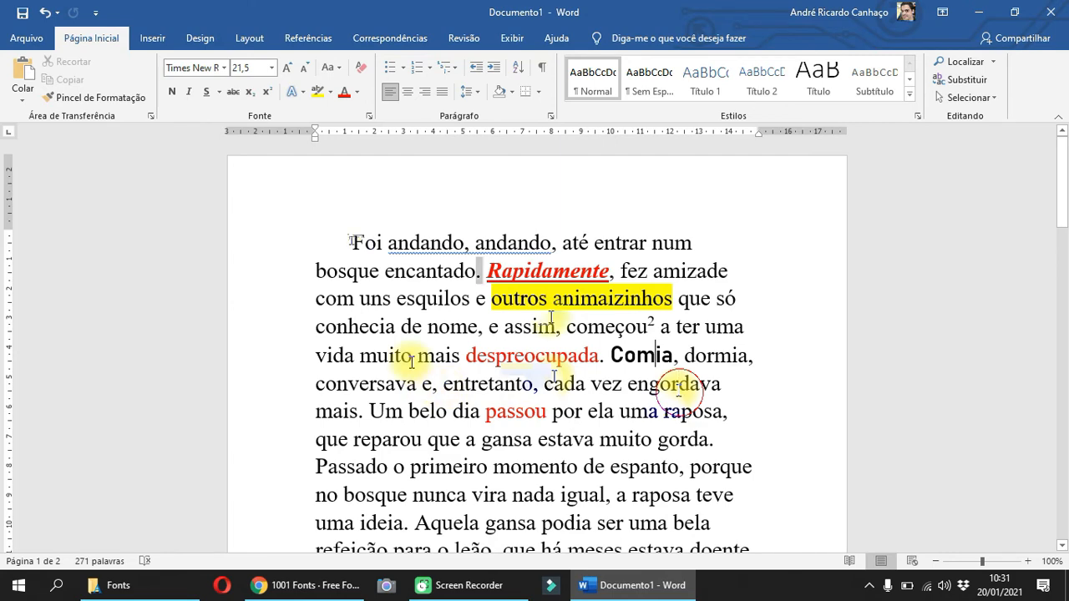
Clear the text selection in the first paragraph and display the document design options.
drag(480, 271, 685, 285)
click(730, 337)
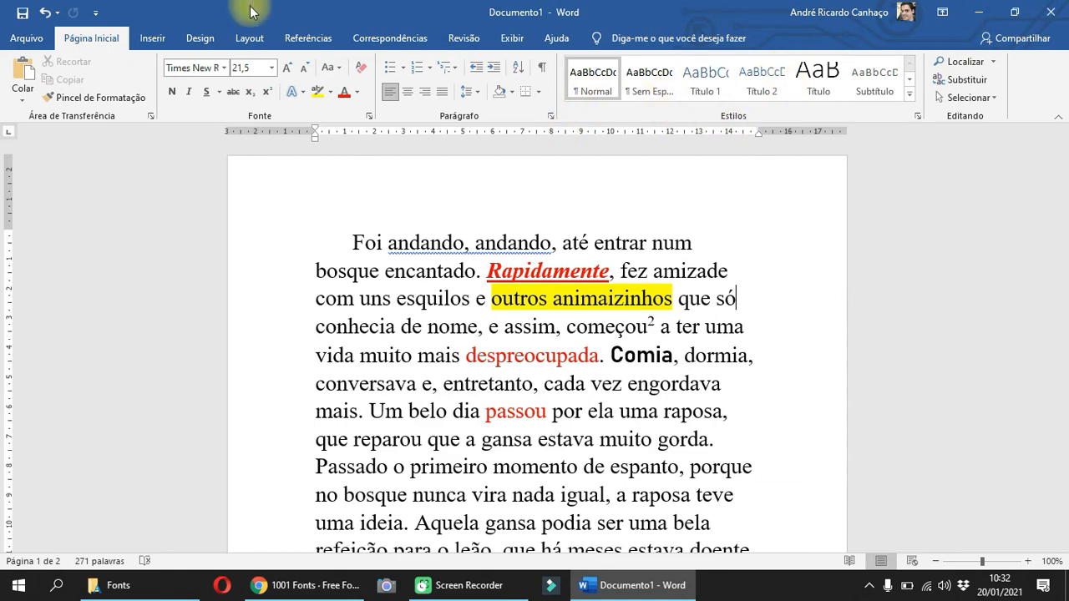
click(191, 39)
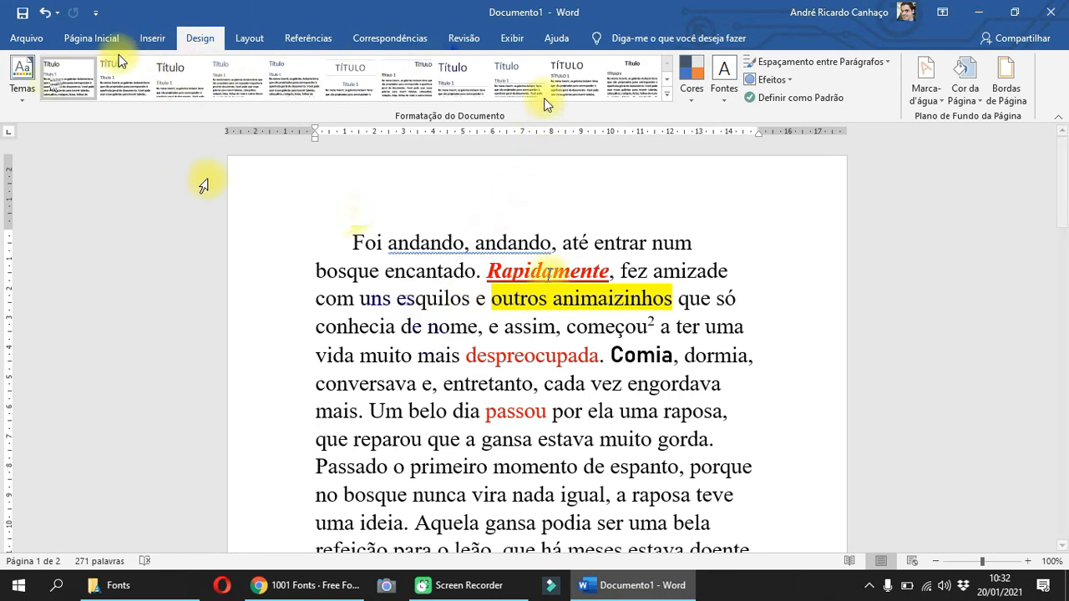
Apply the Em Tiras theme to the document.
click(22, 83)
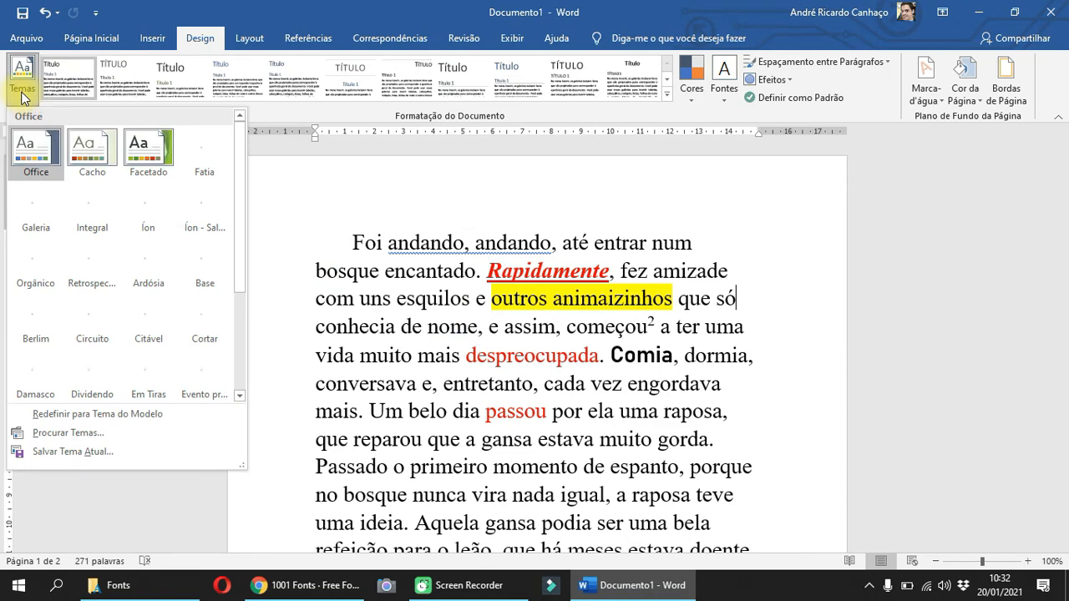
scroll(159, 213, down, 3)
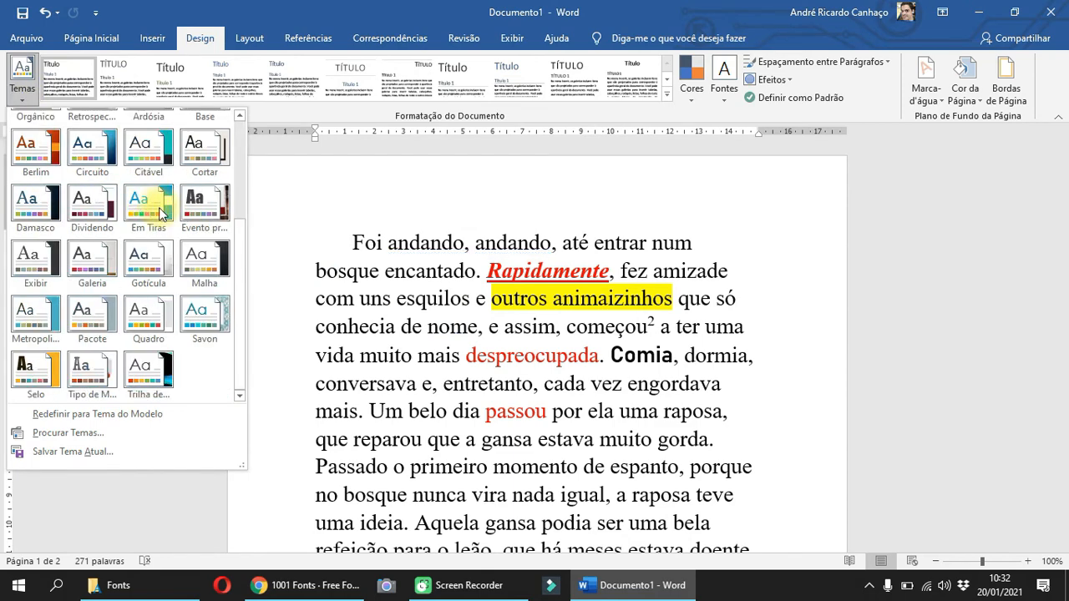
click(154, 216)
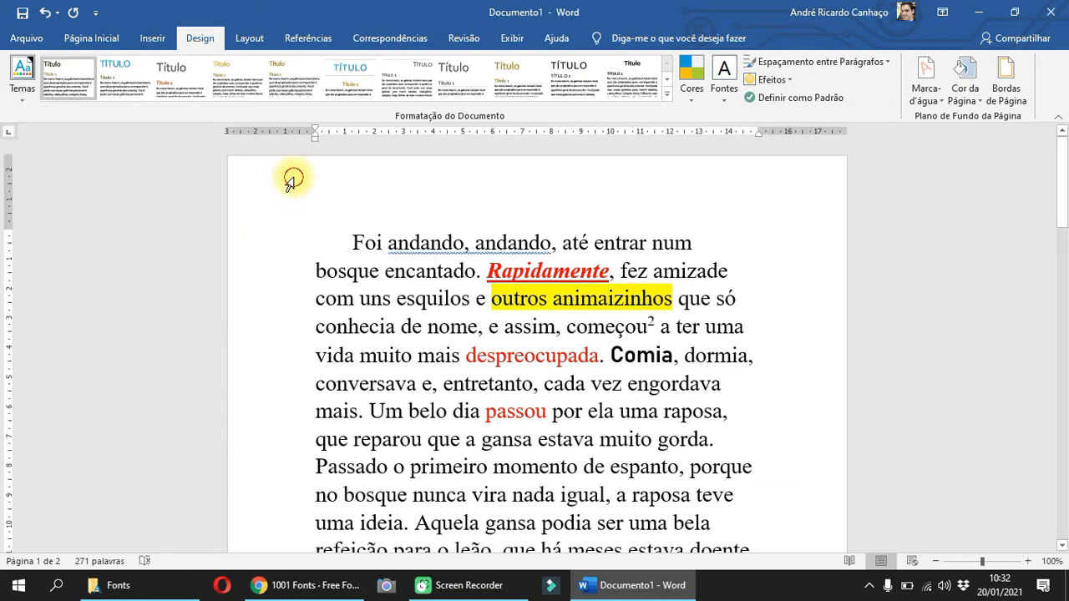
Select the whole story, apply the style set with the blue uppercase title, and view further style sets.
drag(293, 179, 403, 251)
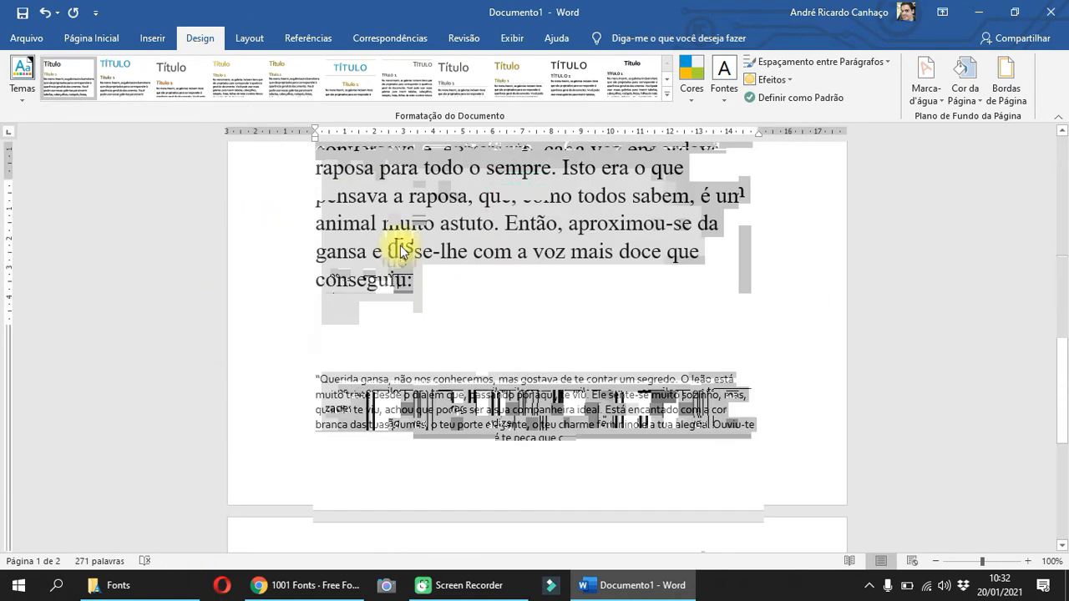
scroll(403, 251, up, 6)
click(112, 71)
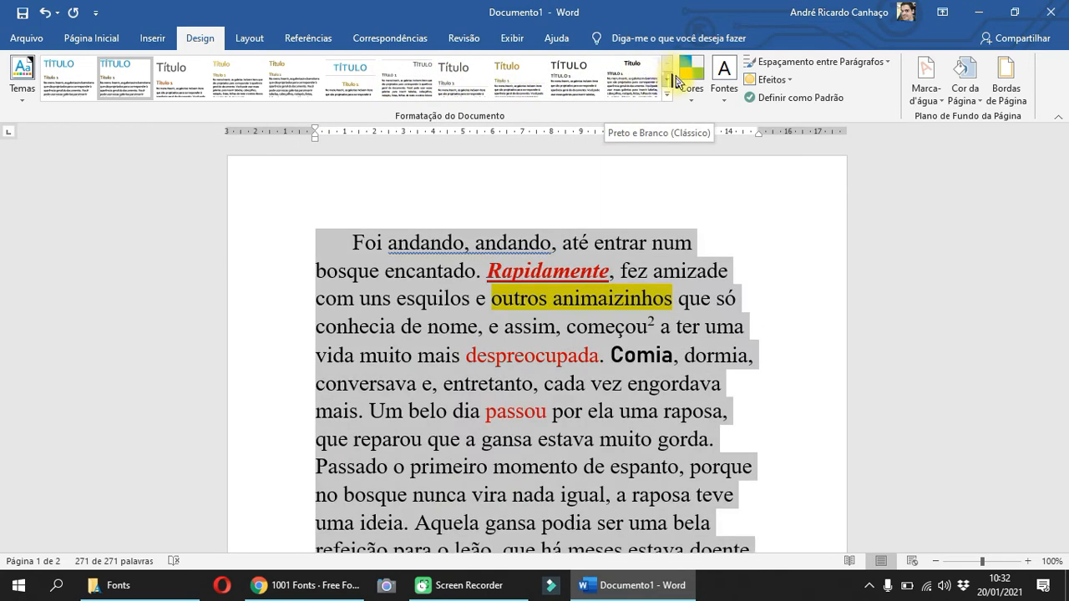
click(668, 80)
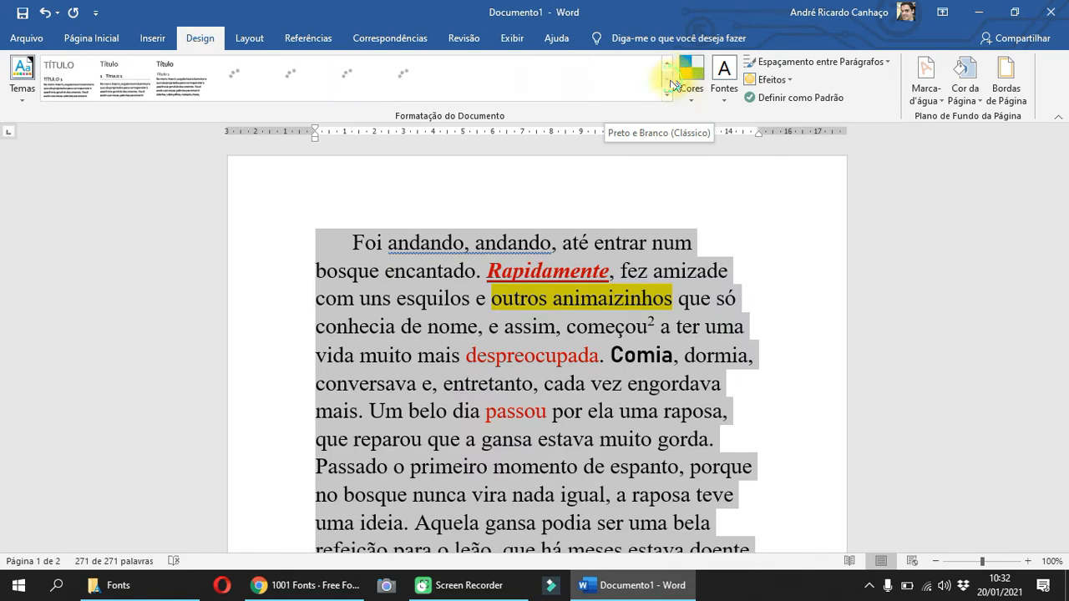
Clear all formatting from the selected story and apply the Preto e Branco (Clássico) style set to the document.
click(67, 40)
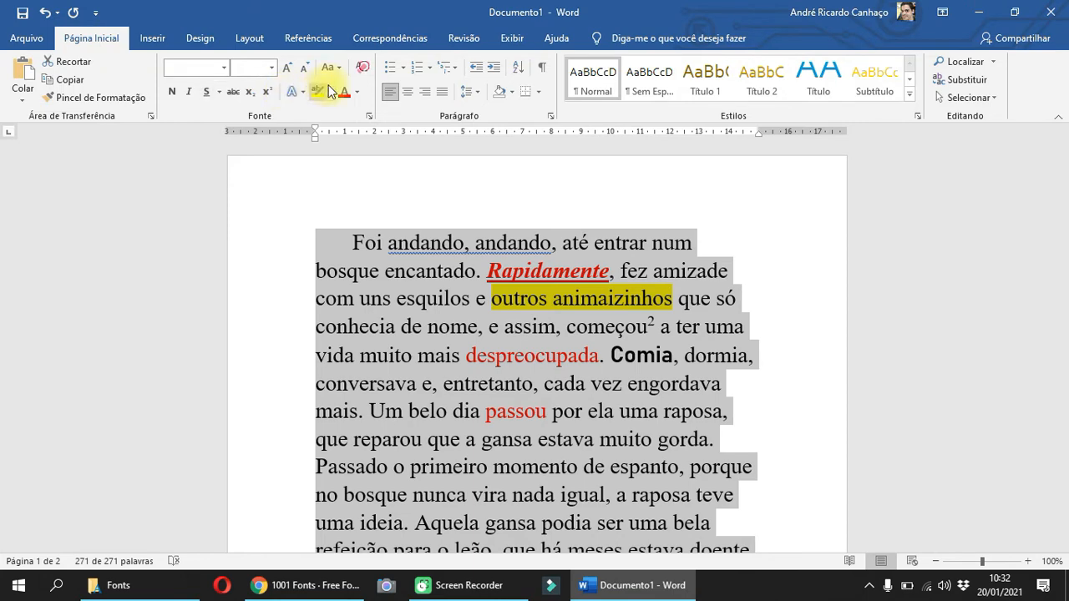
click(361, 67)
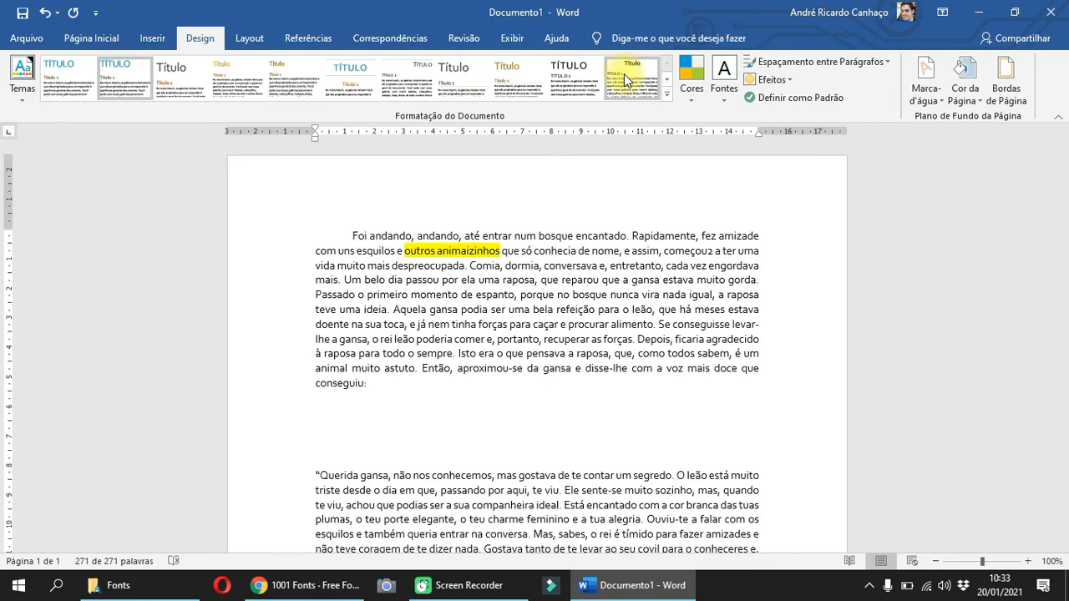
key(ctrl+a)
click(624, 74)
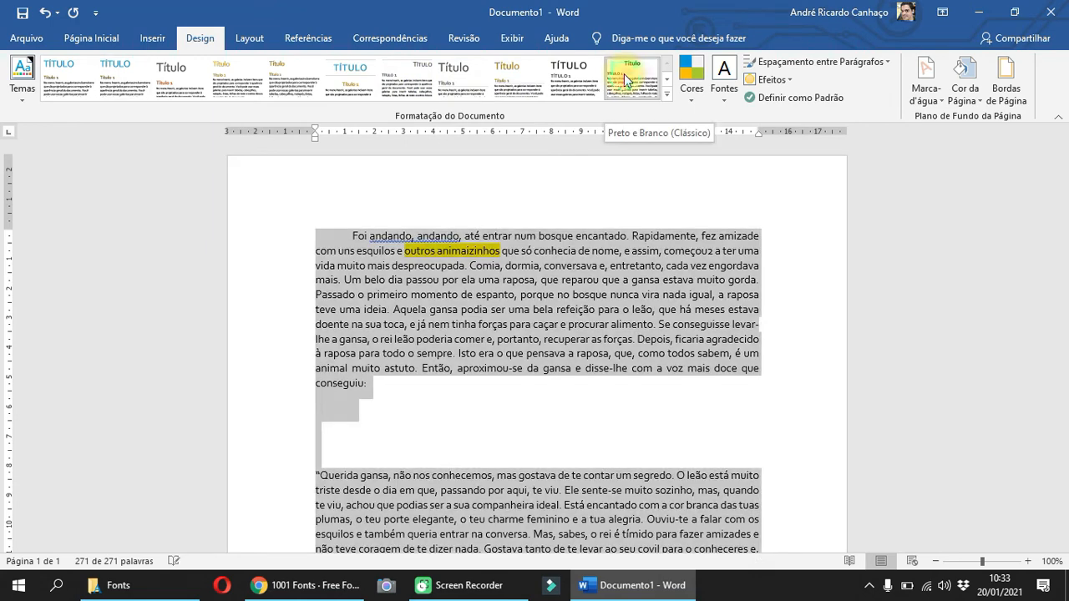
Try the Azul Quente theme colors, switch to the Vermelho colors, and apply a style set with a small red title.
click(698, 102)
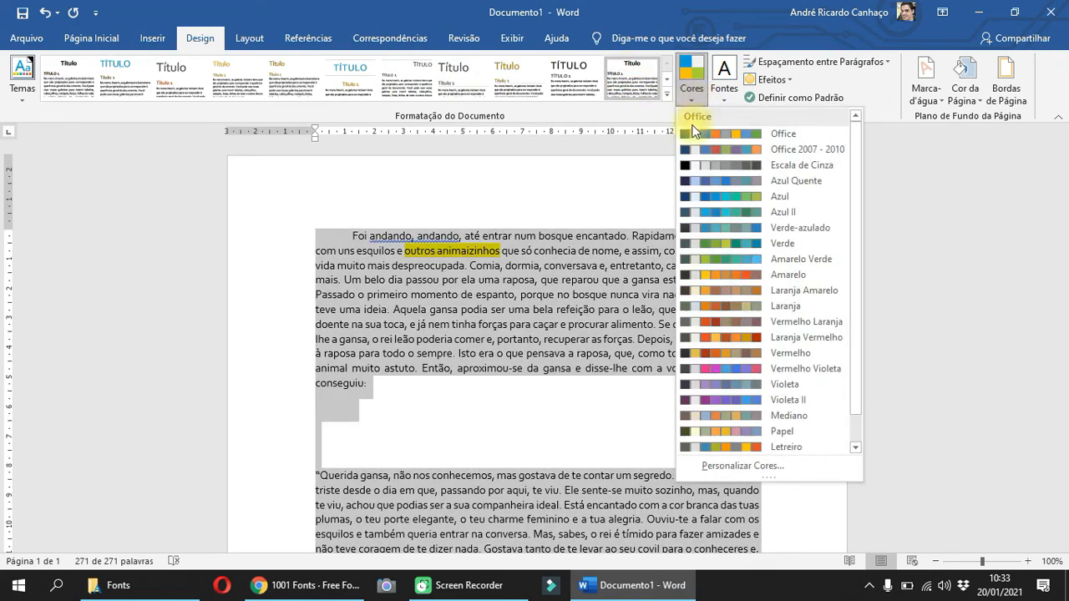
click(725, 186)
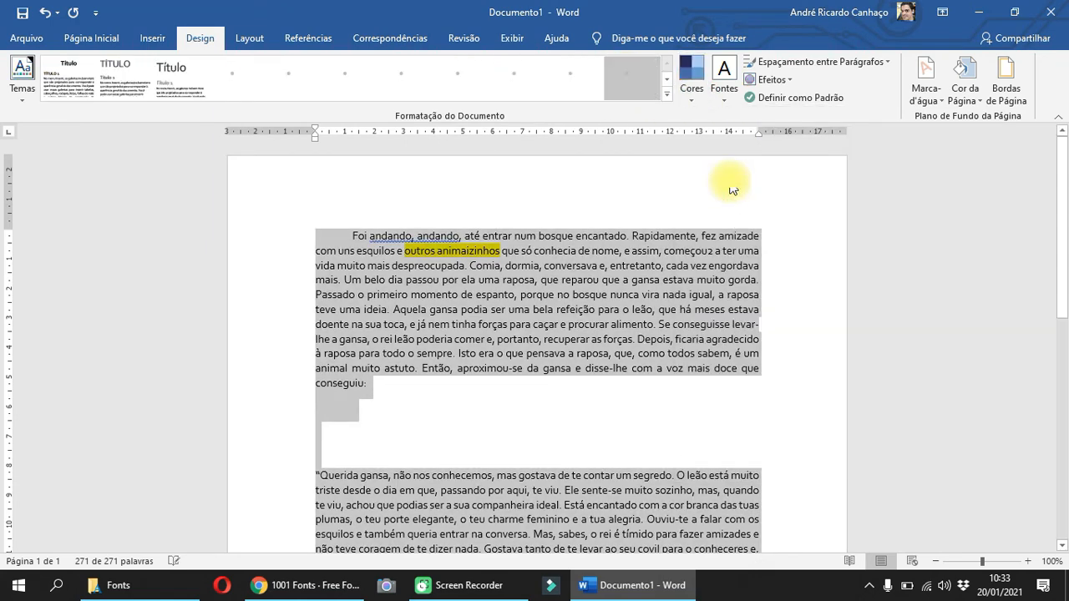
click(705, 91)
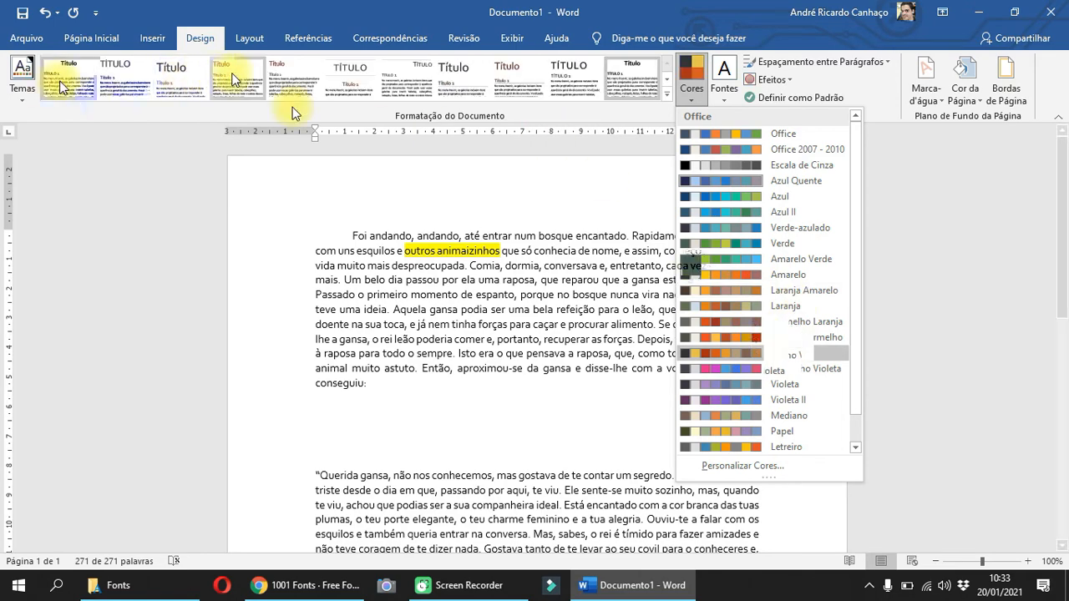
click(242, 87)
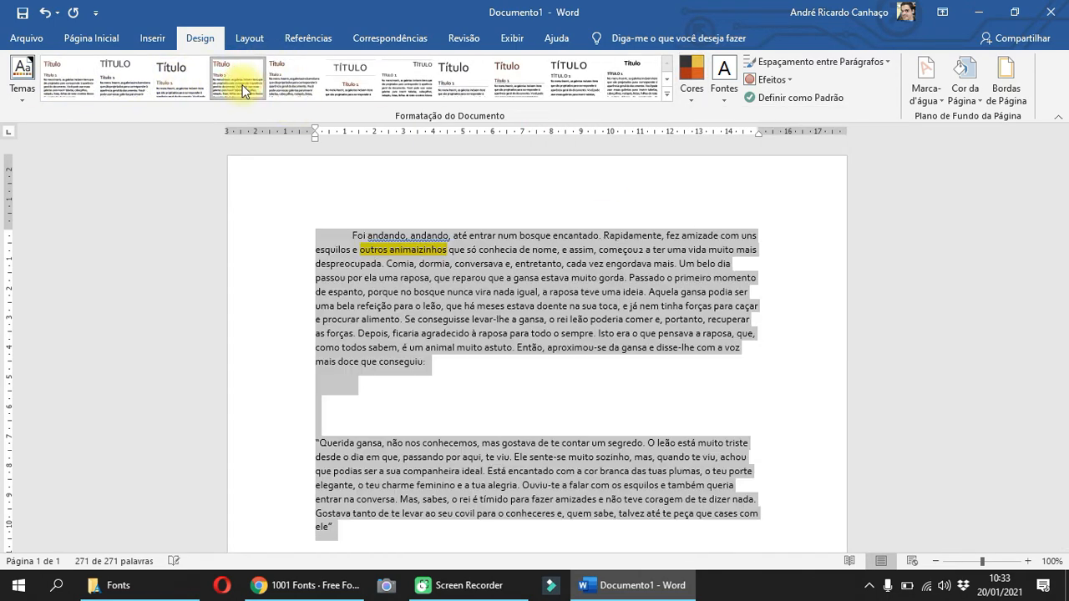
Apply the Minimalista style set and change the theme colors to Violeta.
click(573, 78)
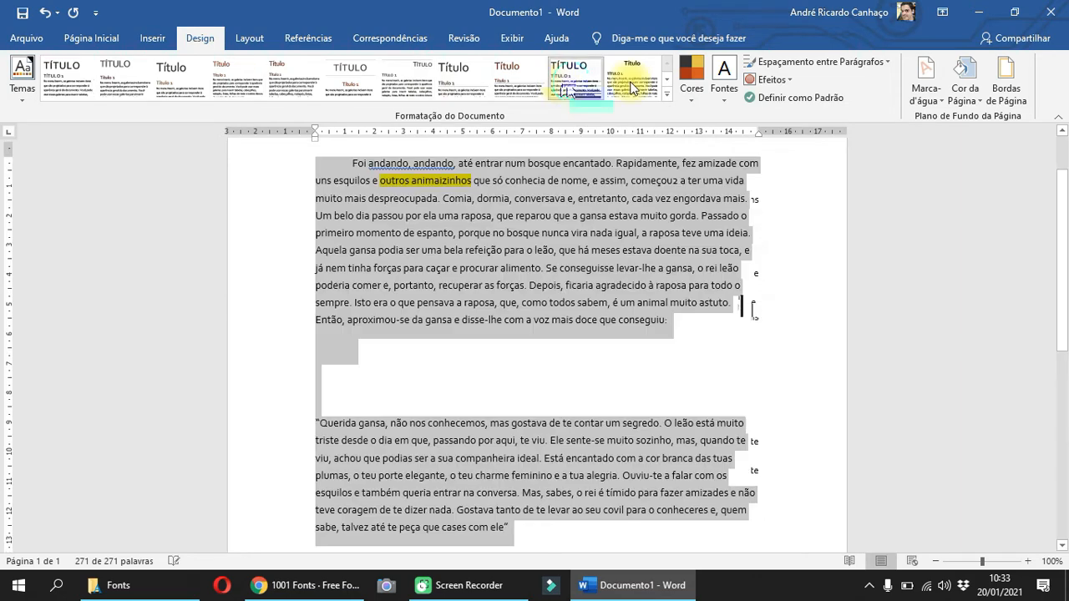
click(683, 88)
scroll(762, 353, down, 1)
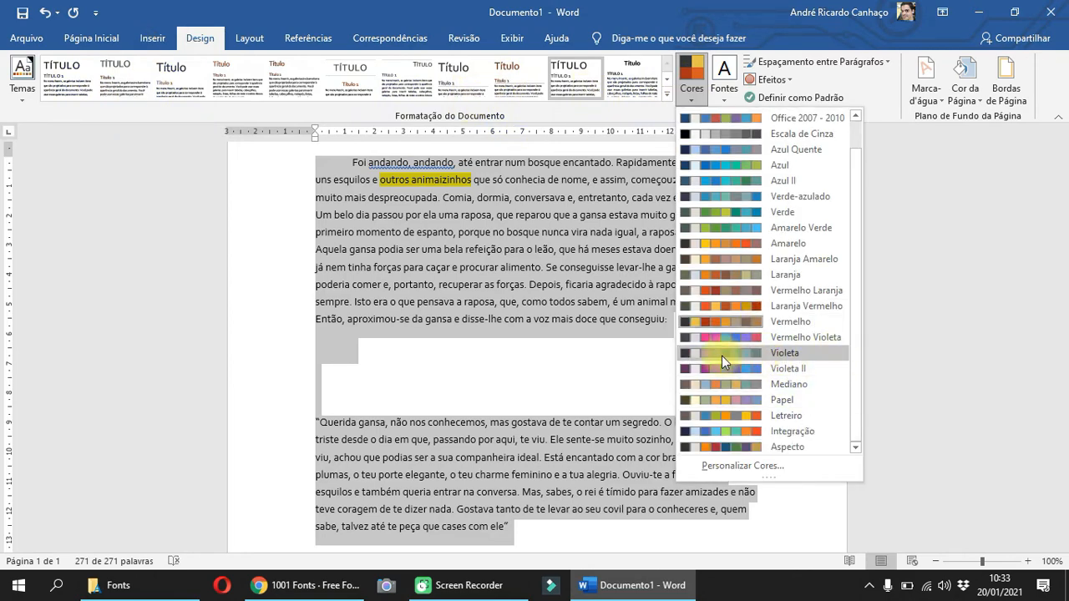
click(806, 356)
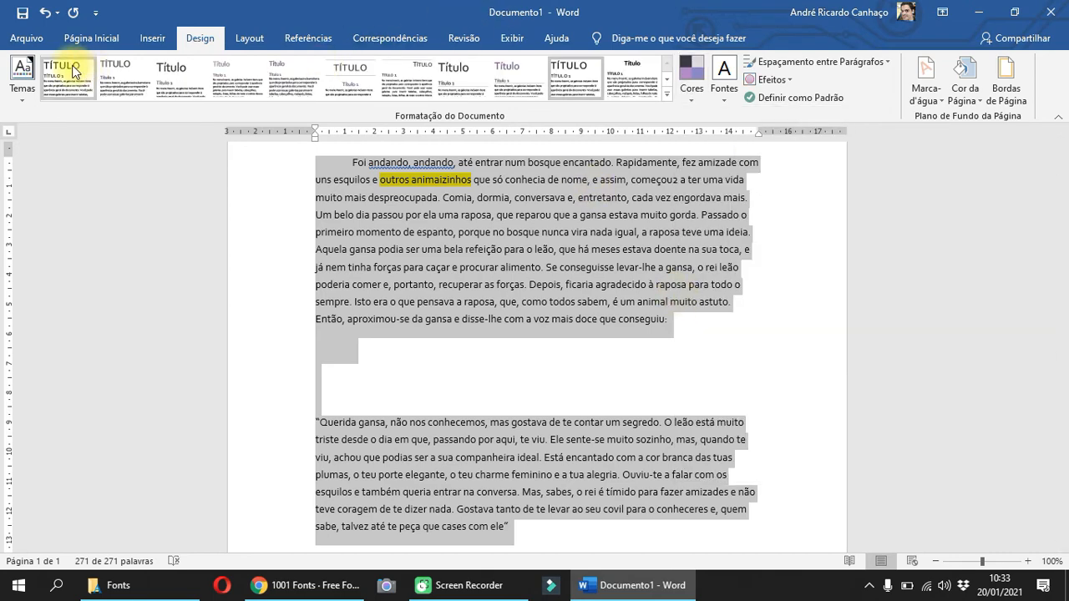
Preview the built-in themes and view the dialog for browsing theme files, leaving both without choosing anything.
click(22, 87)
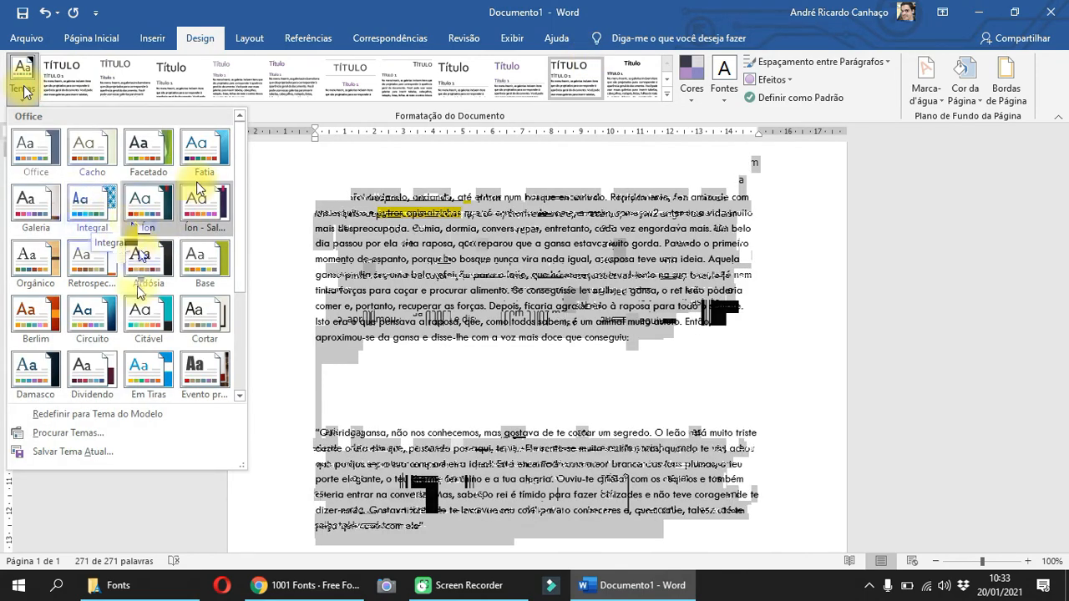
scroll(151, 331, down, 3)
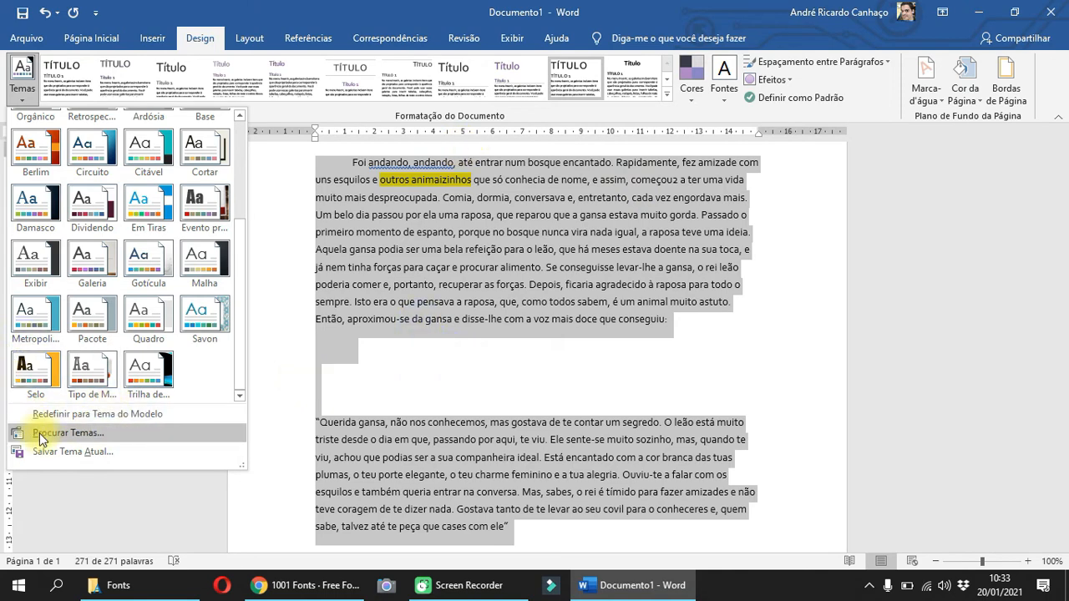
click(100, 435)
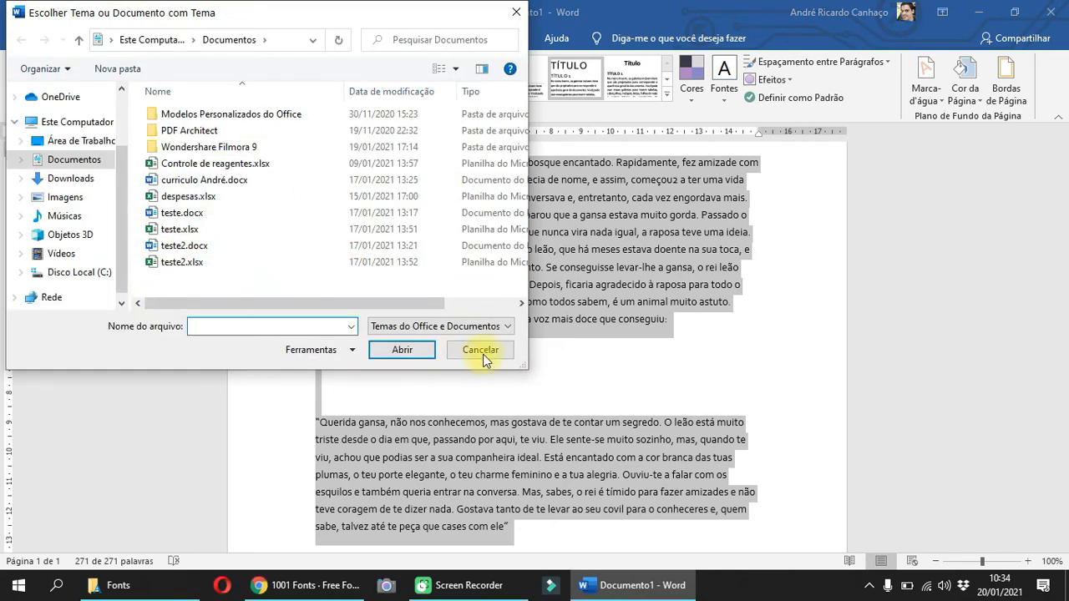
click(481, 350)
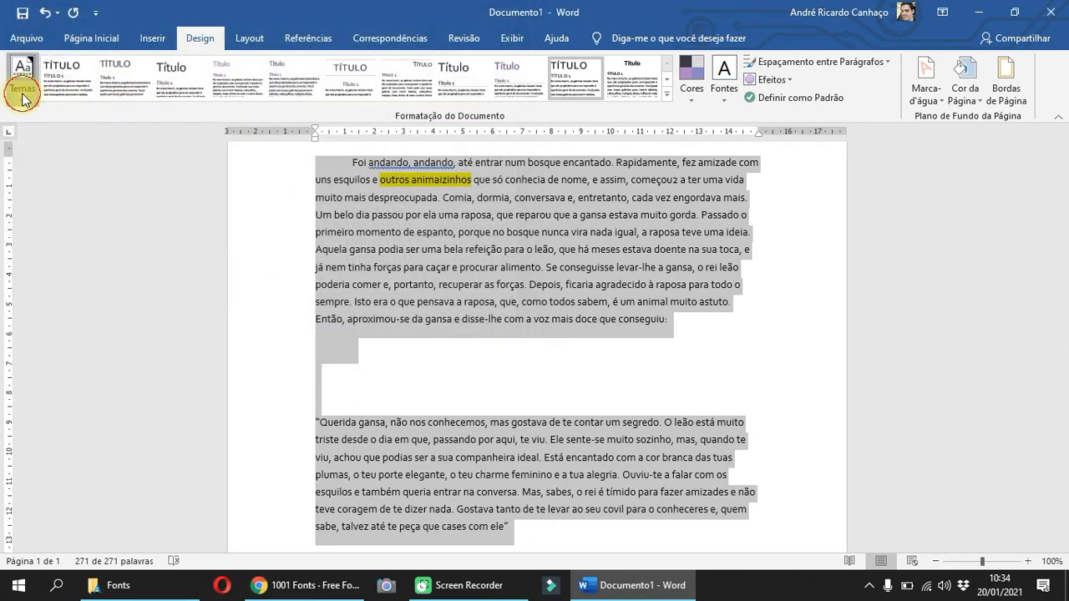
click(22, 93)
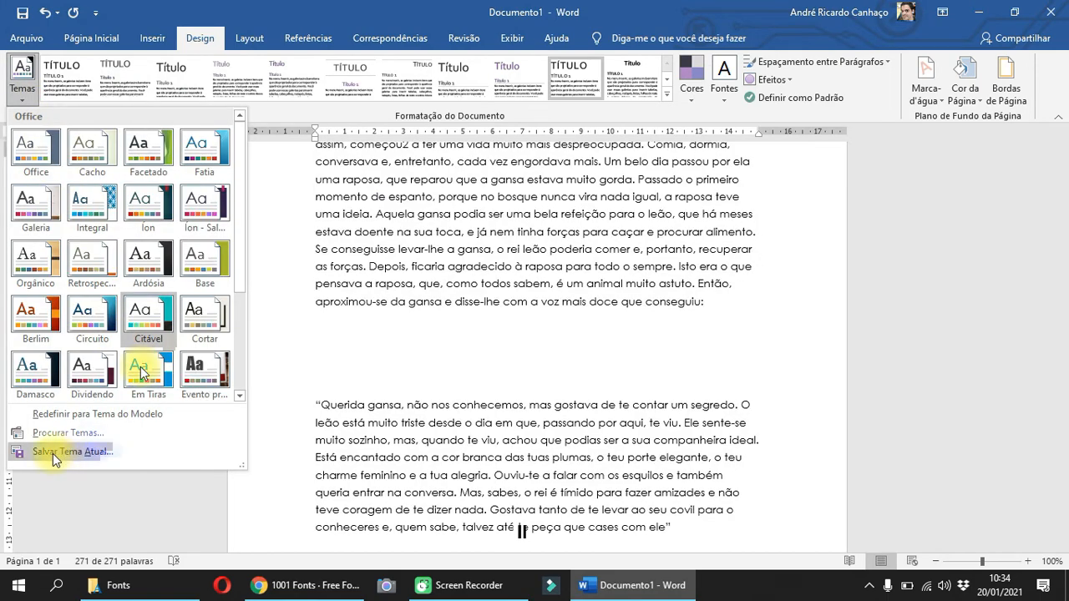
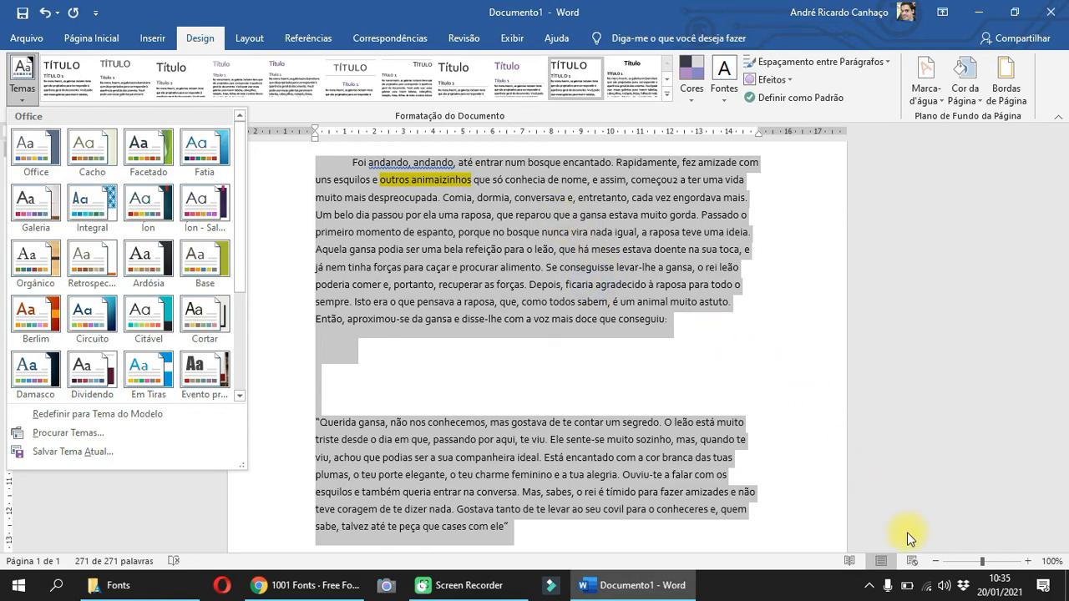
click(960, 543)
click(905, 241)
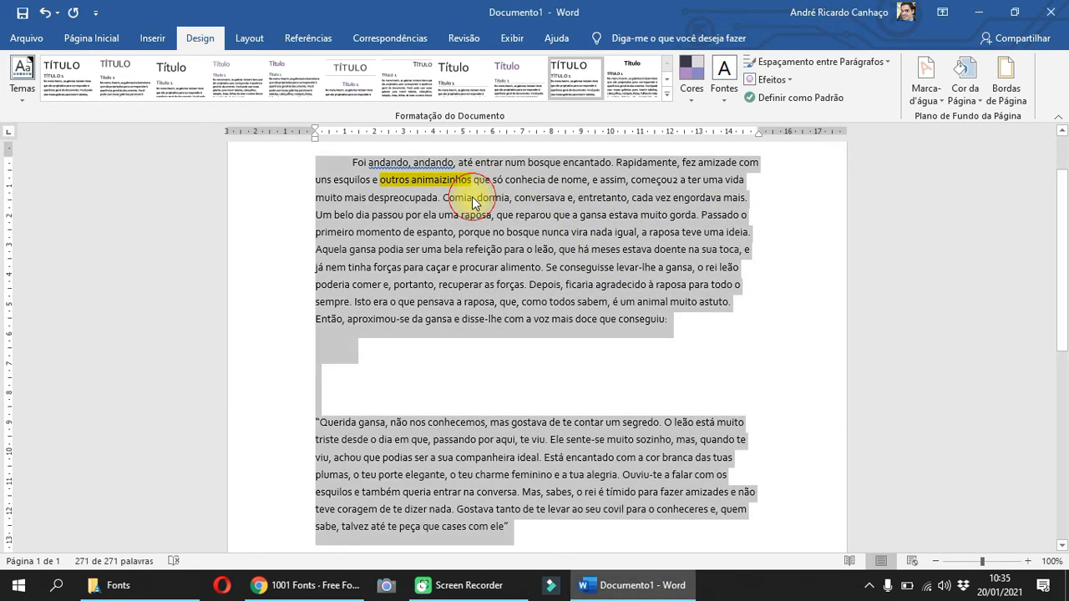
Select the whole story, view the paragraph spacing presets and the custom spacing settings, and cancel without changing anything.
key(ctrl+a)
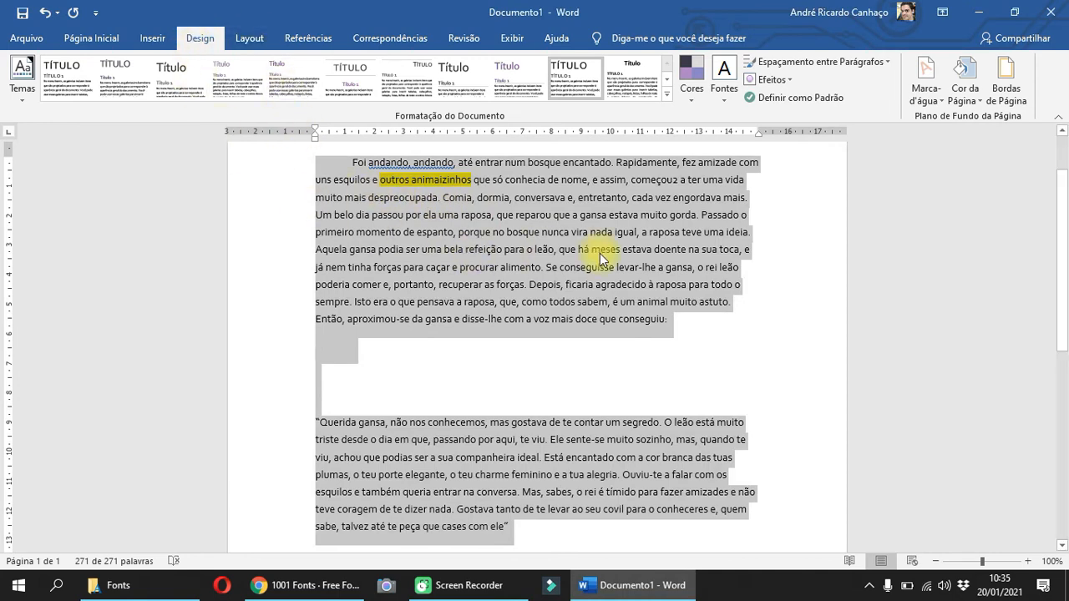
click(780, 65)
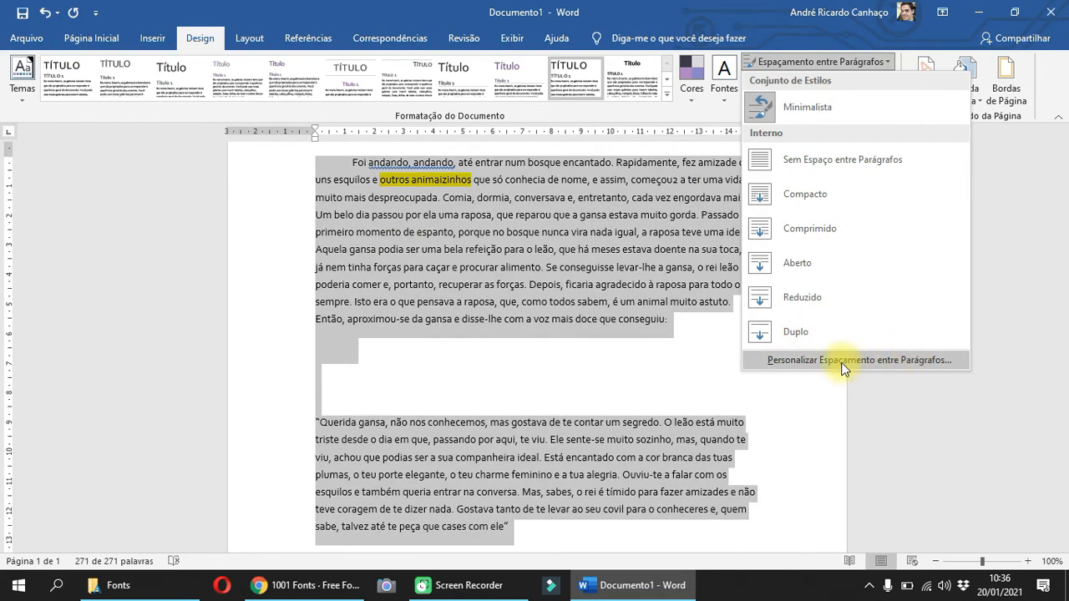
click(840, 365)
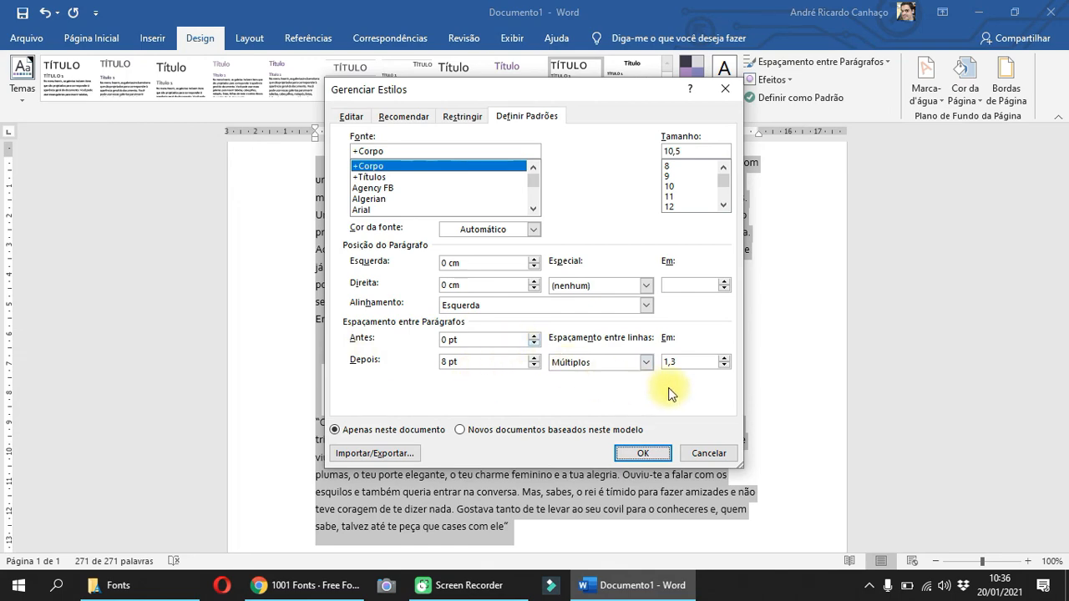
click(709, 453)
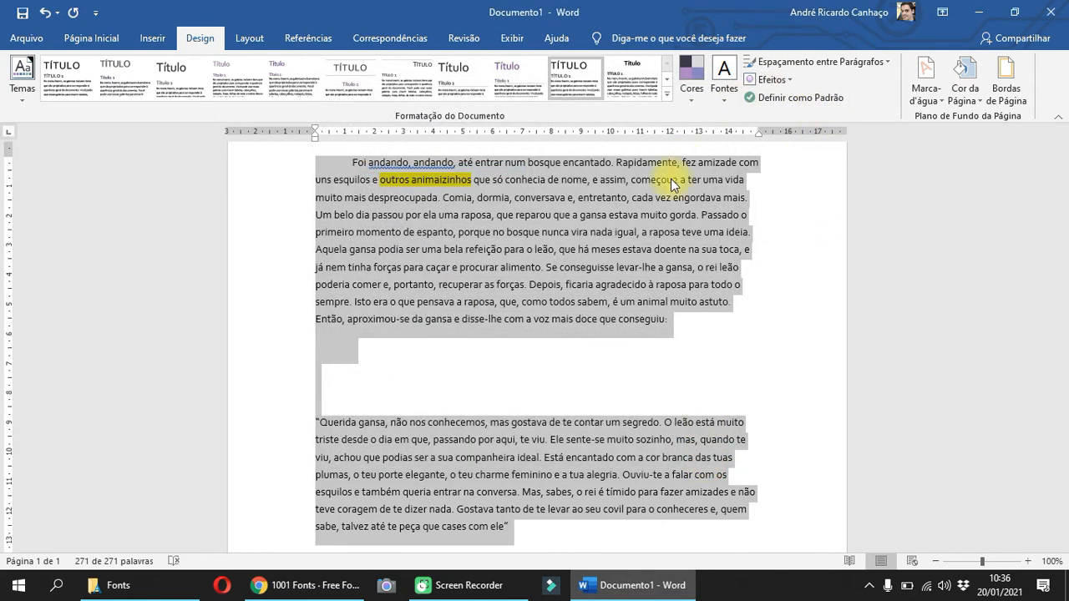
Try the "Borda de..." theme effects and change the document's effects to the "Copo de..." option.
click(766, 79)
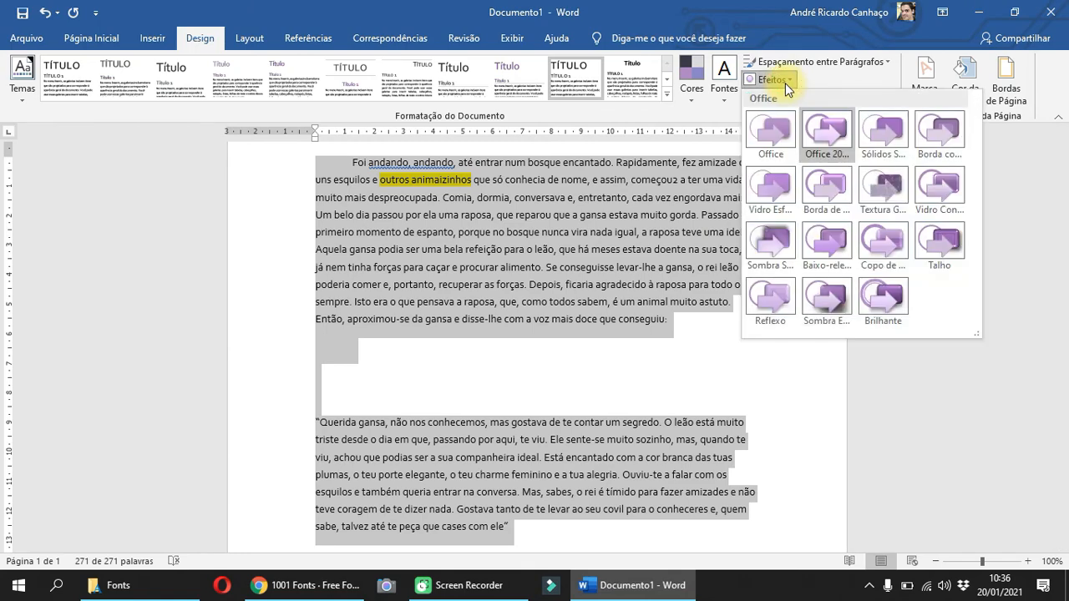
click(767, 197)
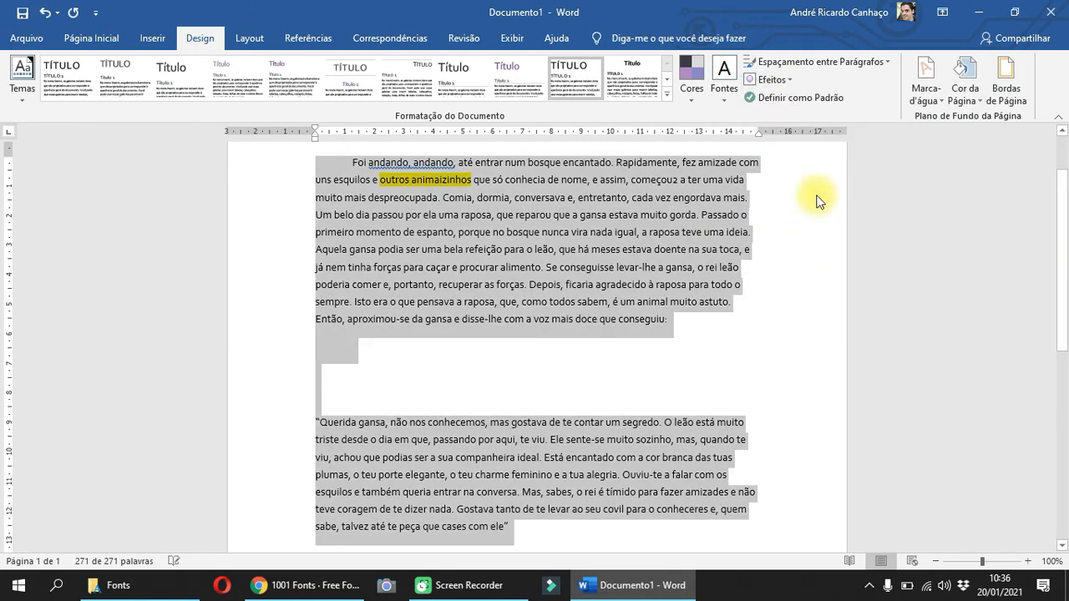
click(771, 80)
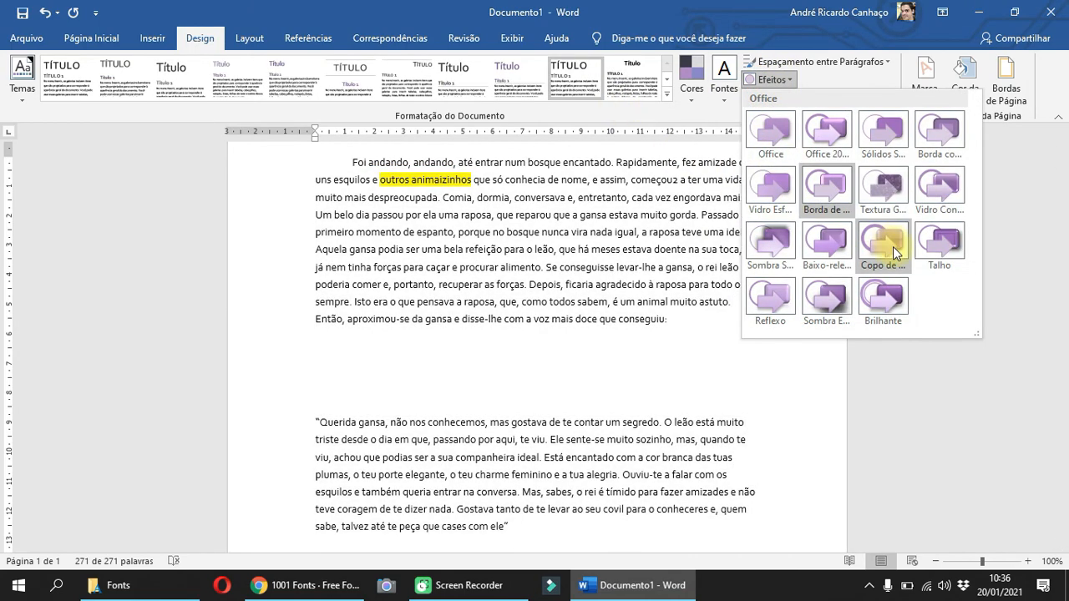
click(893, 246)
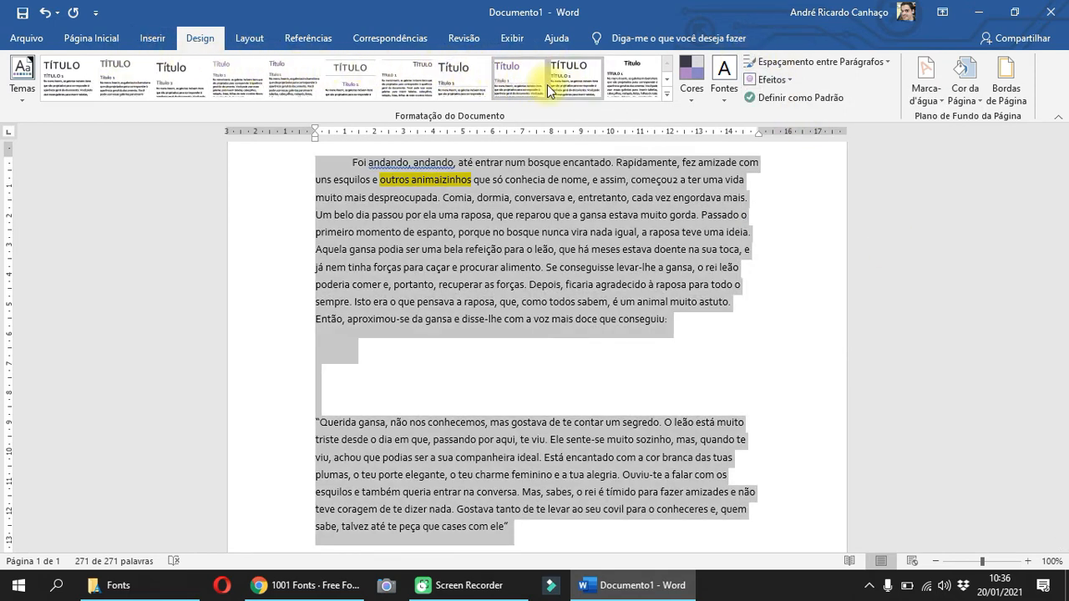
Select the whole story and view the theme effects again without choosing another one.
key(ctrl+a)
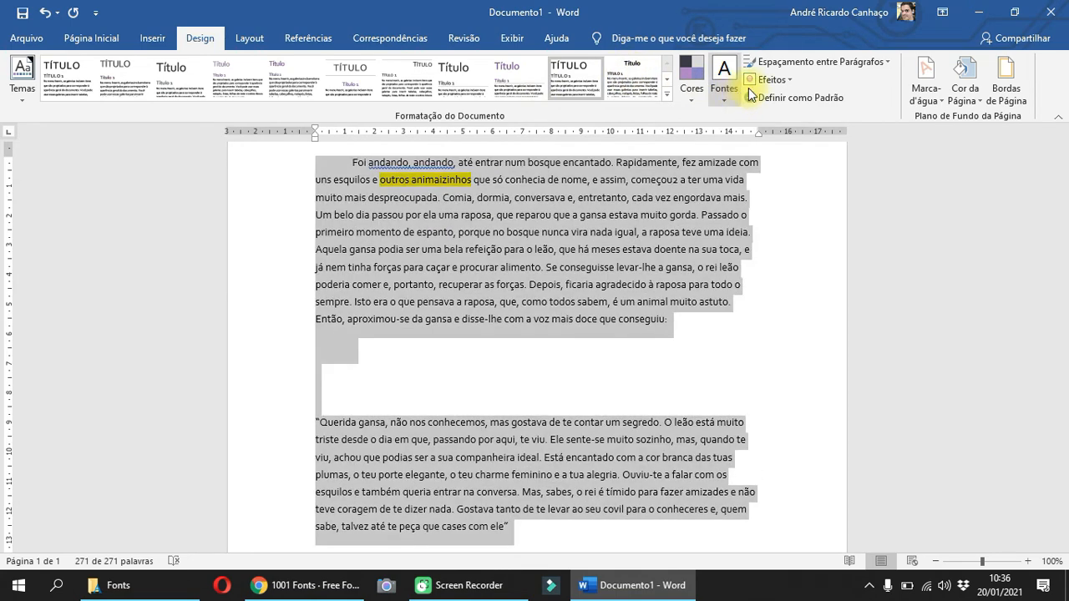
click(773, 80)
click(779, 84)
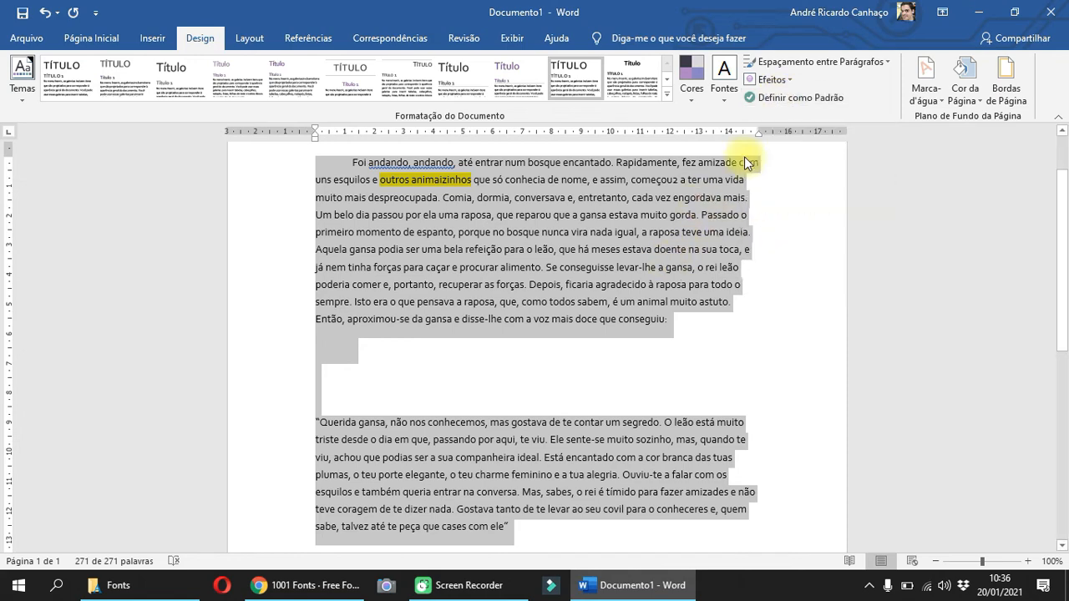
Clear the selection of the whole story and place the cursor at the end of the first line.
scroll(765, 284, up, 2)
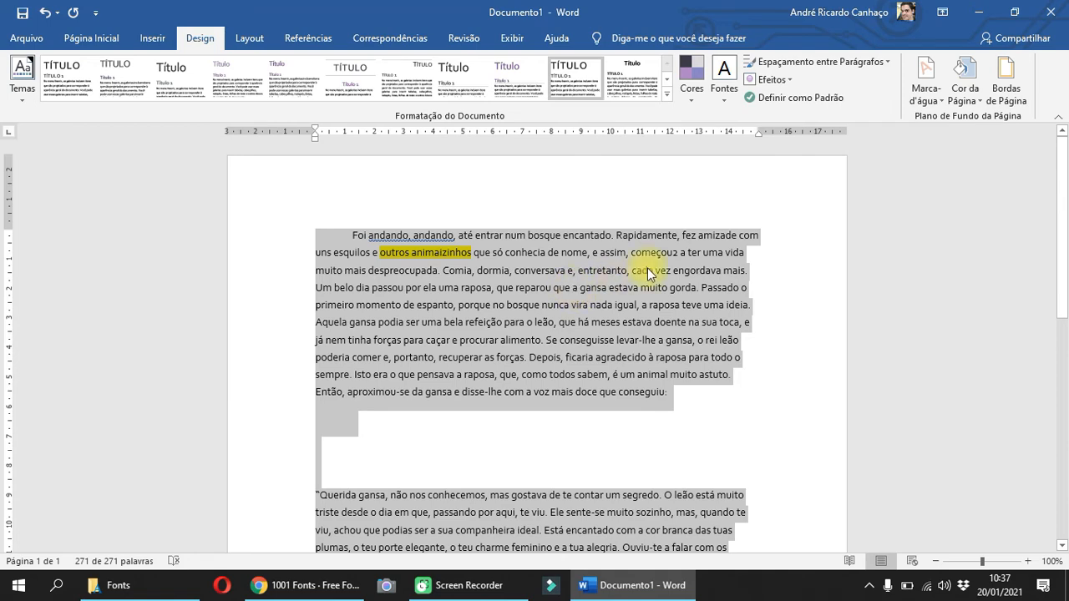
click(393, 240)
drag(353, 234, 756, 306)
click(756, 306)
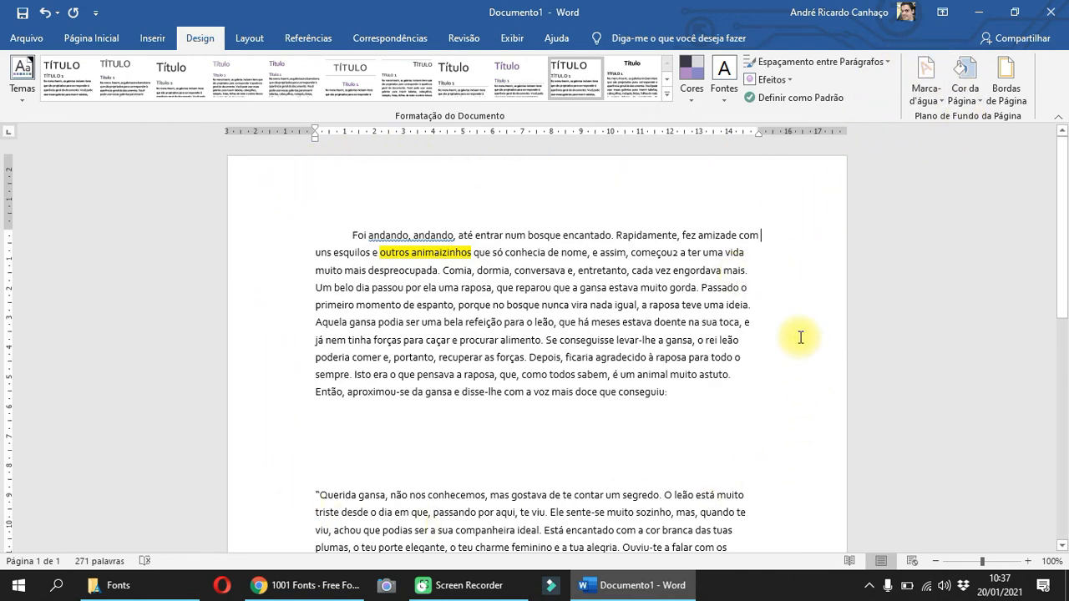
scroll(781, 451, down, 6)
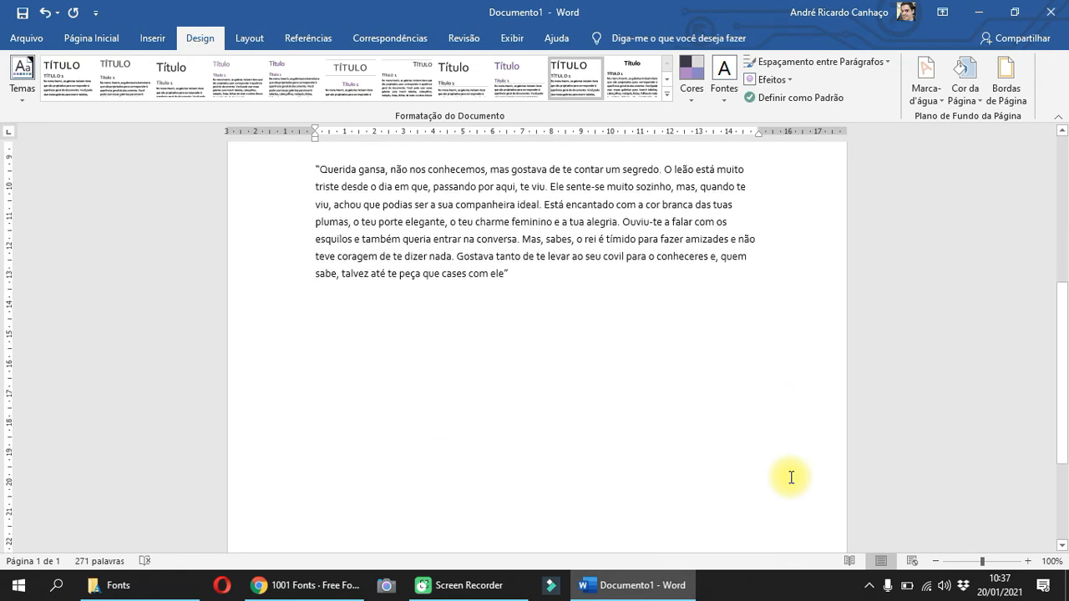
scroll(785, 476, up, 5)
scroll(791, 478, up, 2)
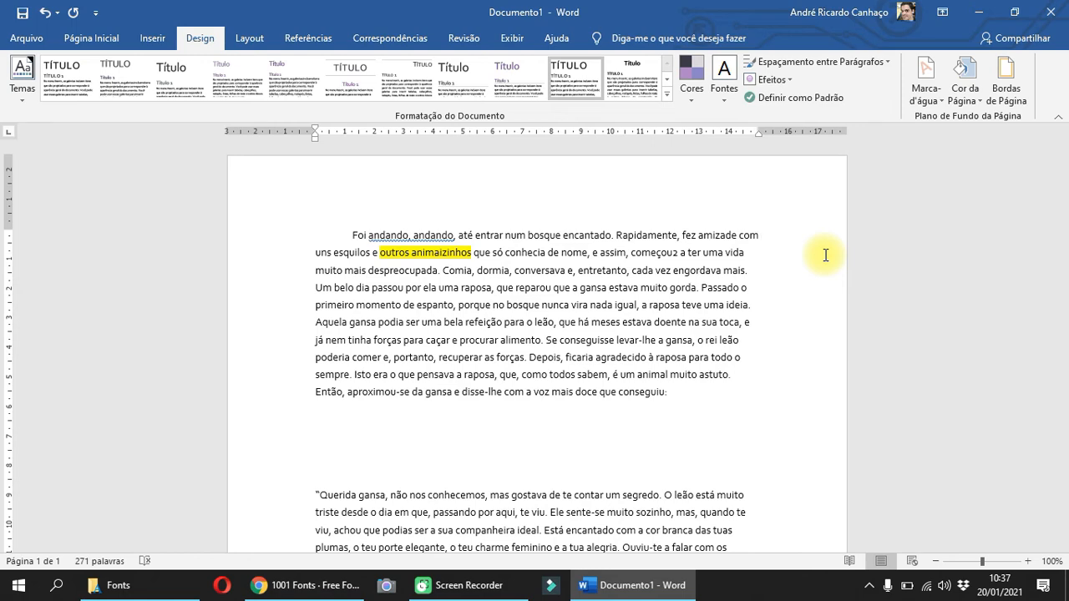
scroll(825, 255, down, 1)
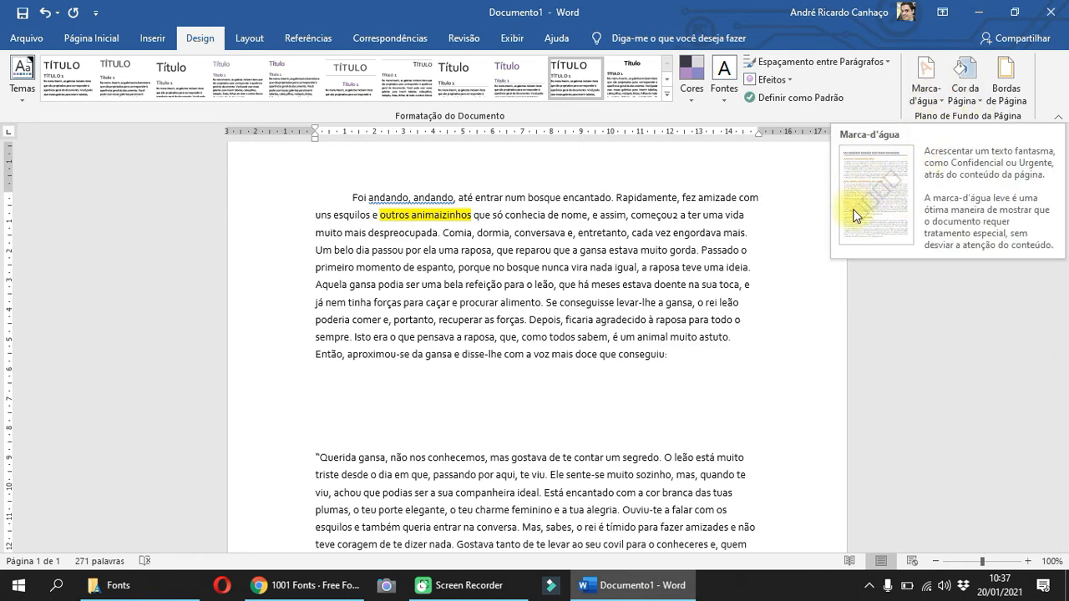
Add a custom text watermark reading AMOSTRA to the page, in Corbel, semitransparent and laid out diagonally.
click(929, 89)
click(931, 92)
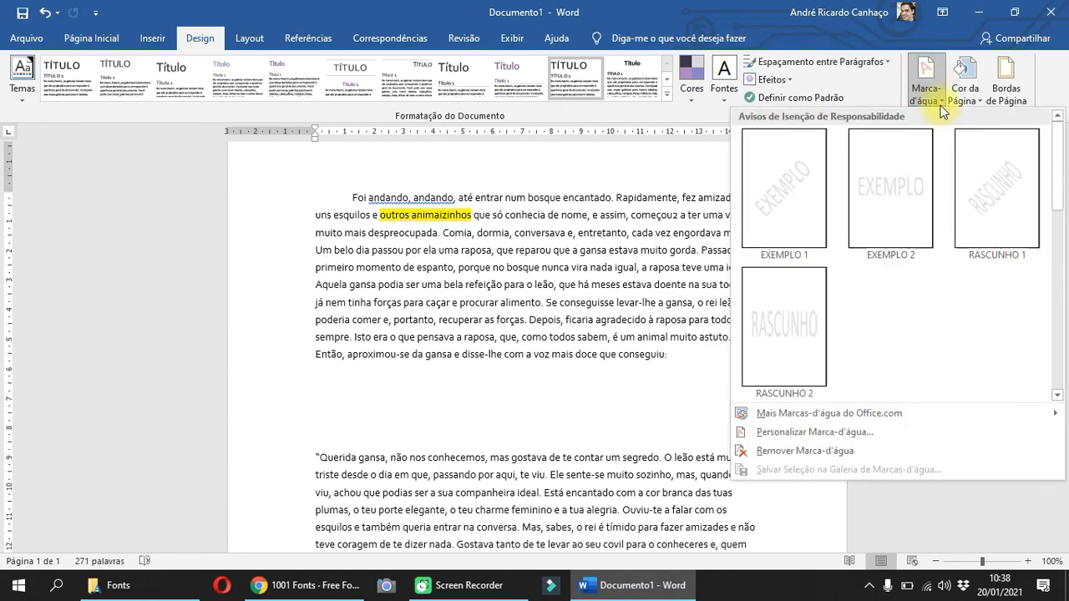
click(943, 84)
click(943, 83)
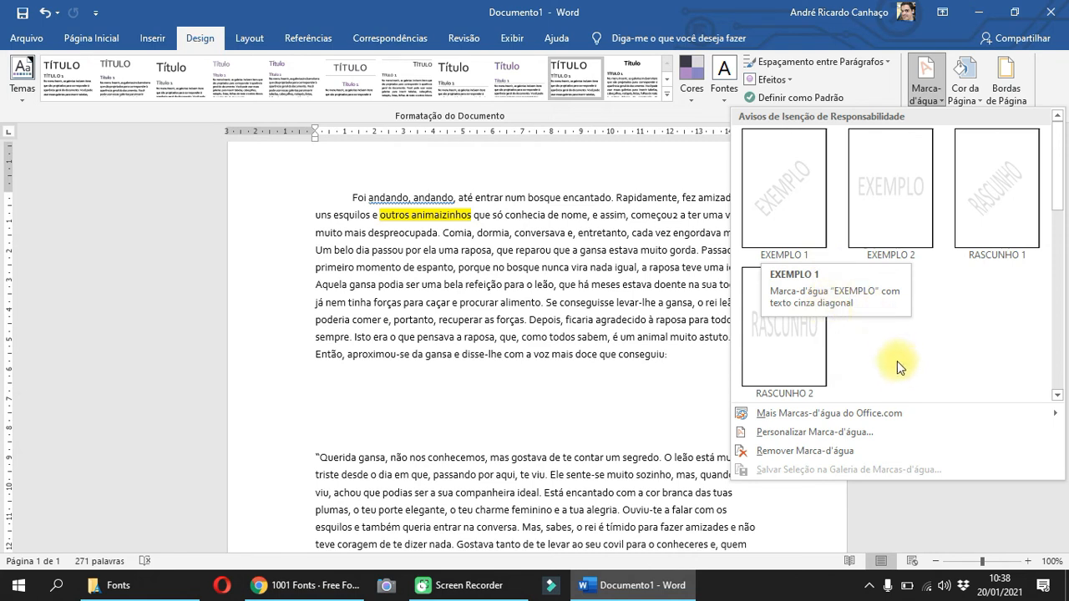
click(826, 412)
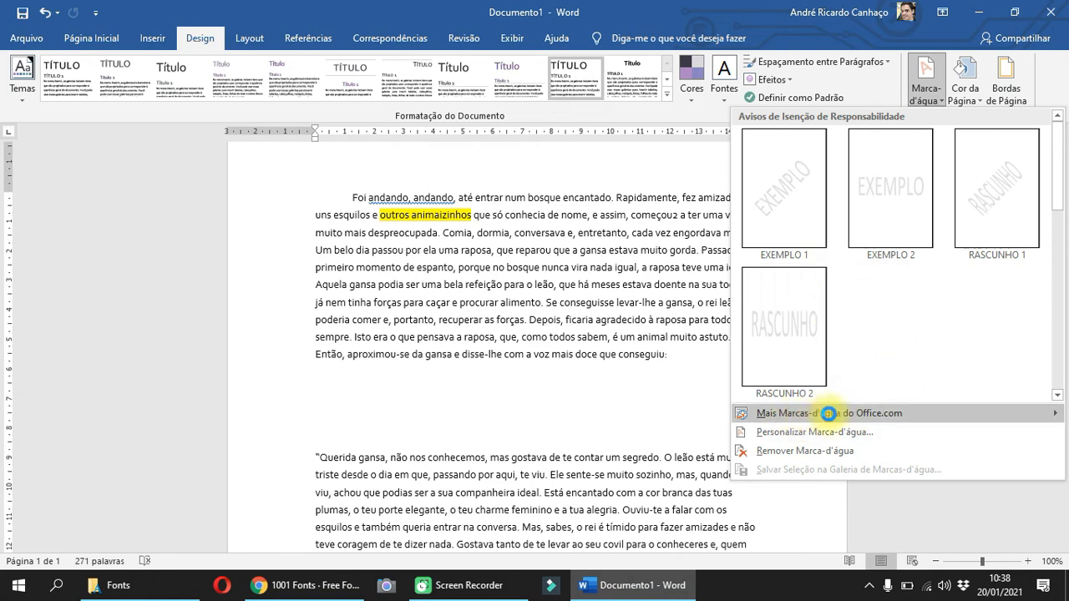
click(869, 432)
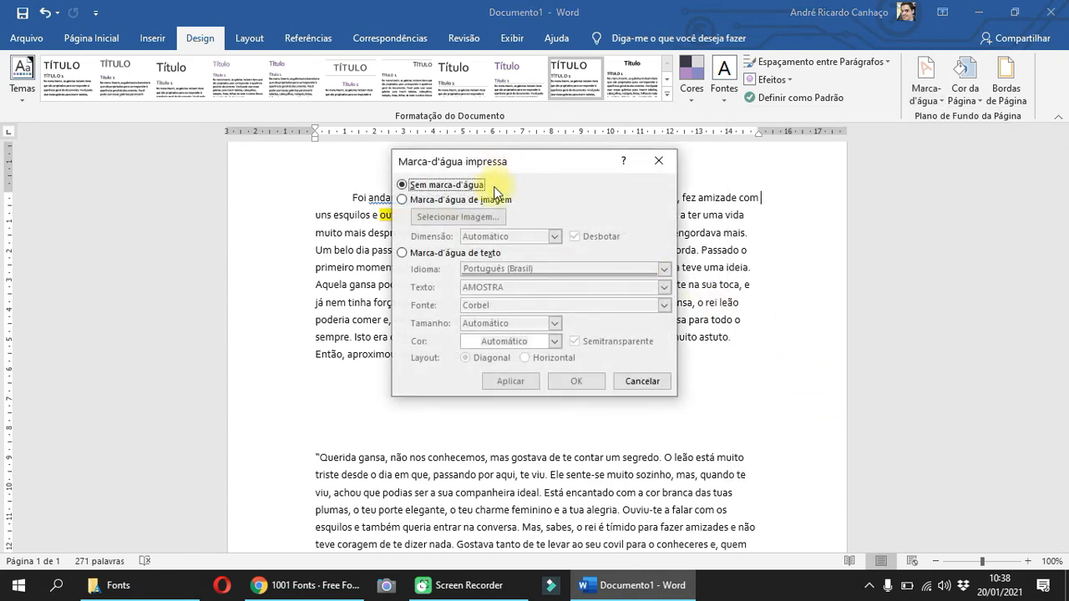
click(458, 198)
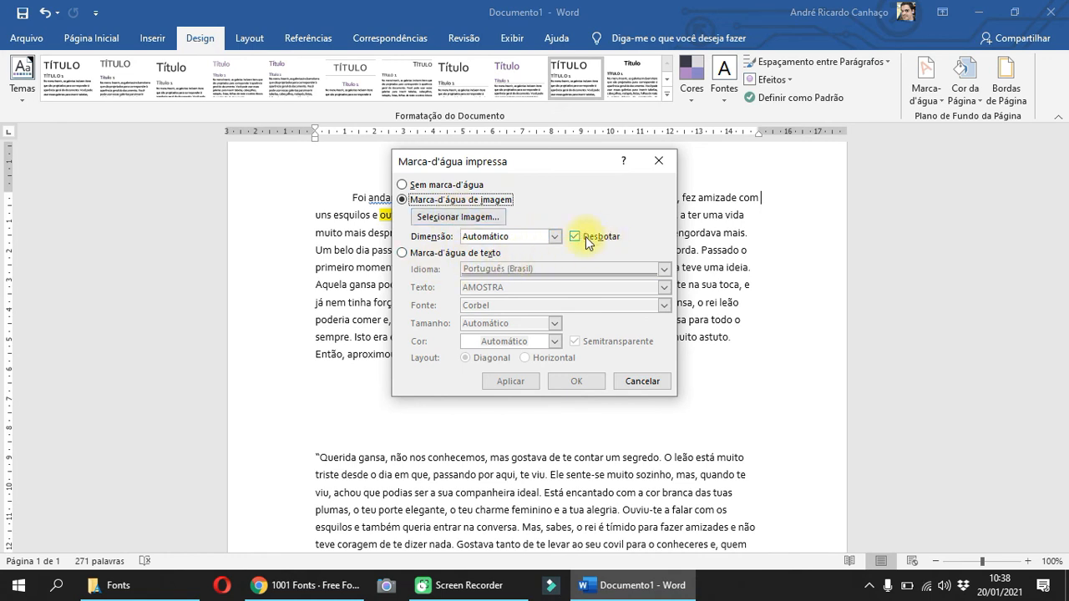
click(444, 255)
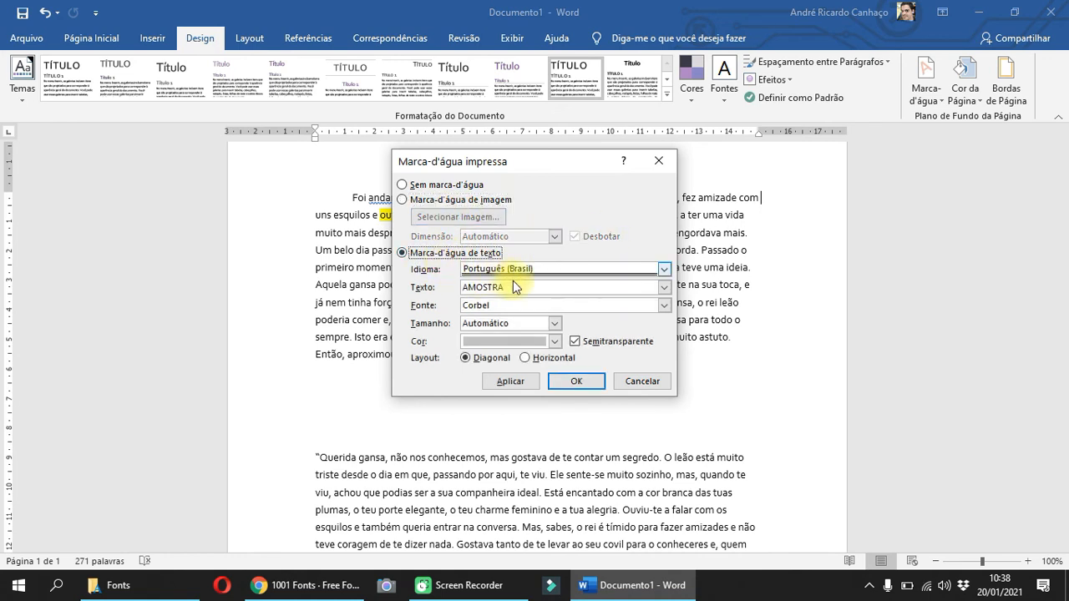
click(578, 383)
scroll(622, 355, down, 5)
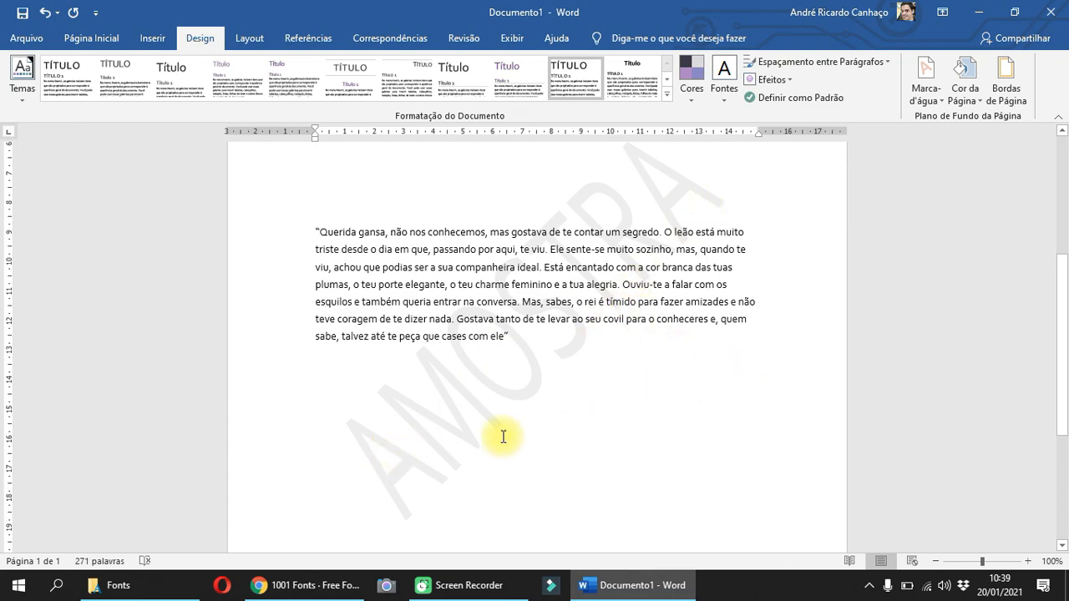
scroll(780, 246, up, 4)
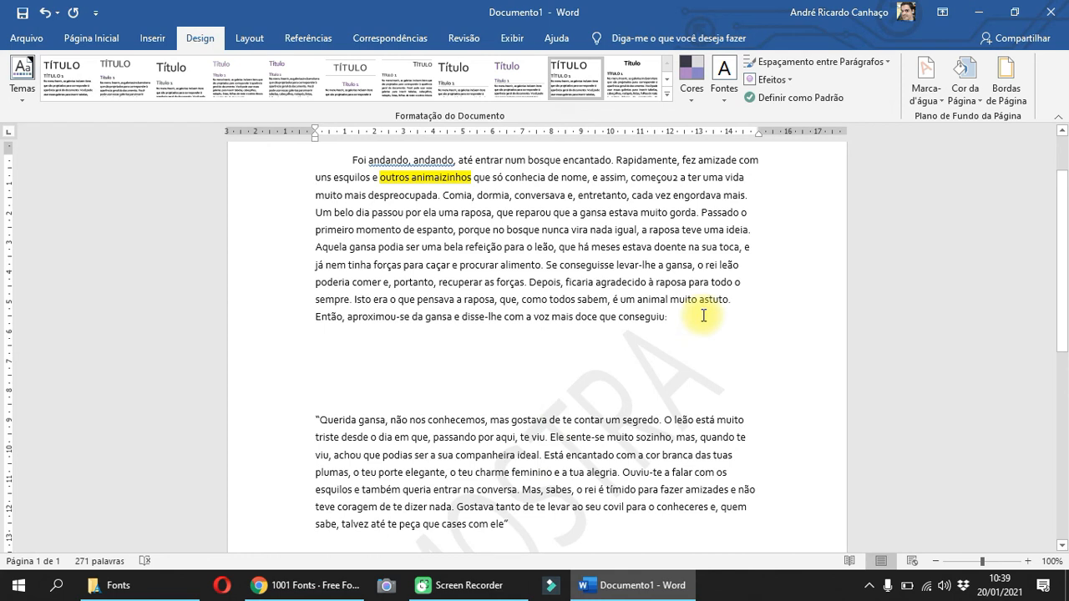
Remove the AMOSTRA watermark from the document.
click(927, 90)
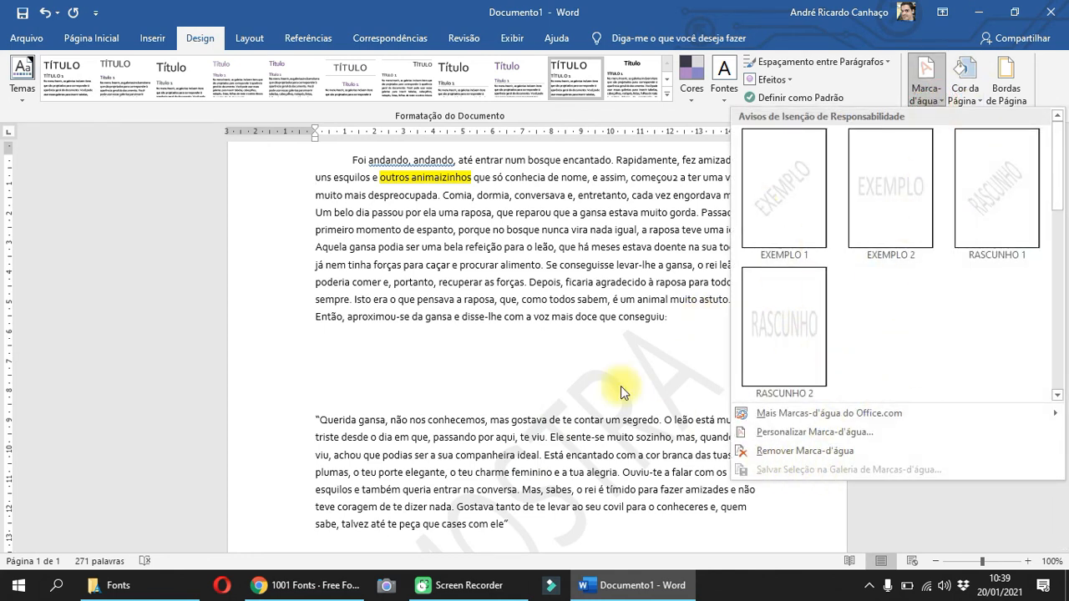
click(765, 451)
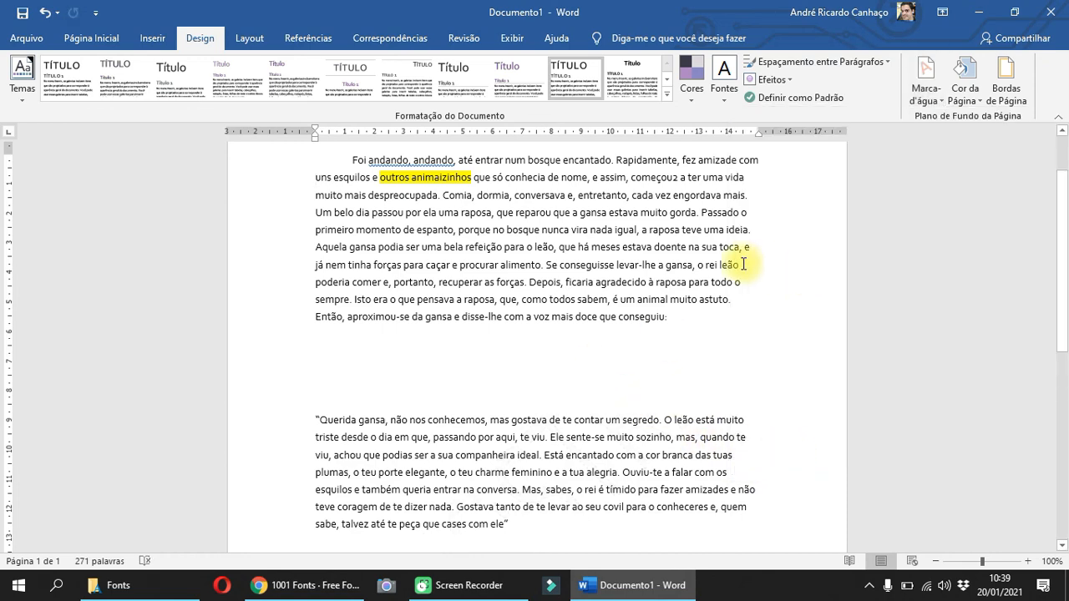
Set the page background color to a light purple from the theme colors.
scroll(776, 253, up, 2)
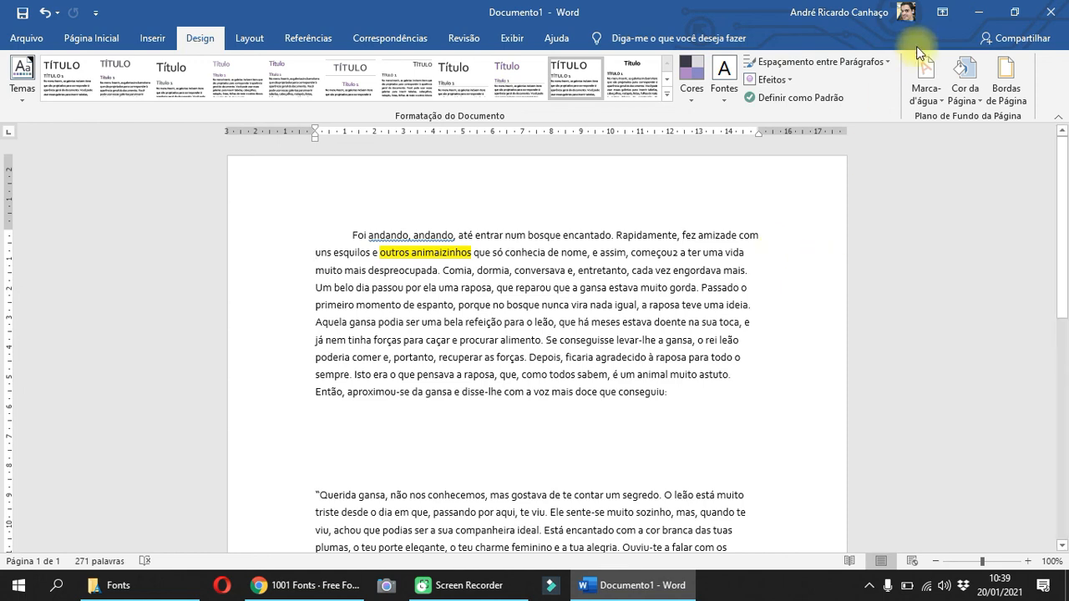
click(965, 97)
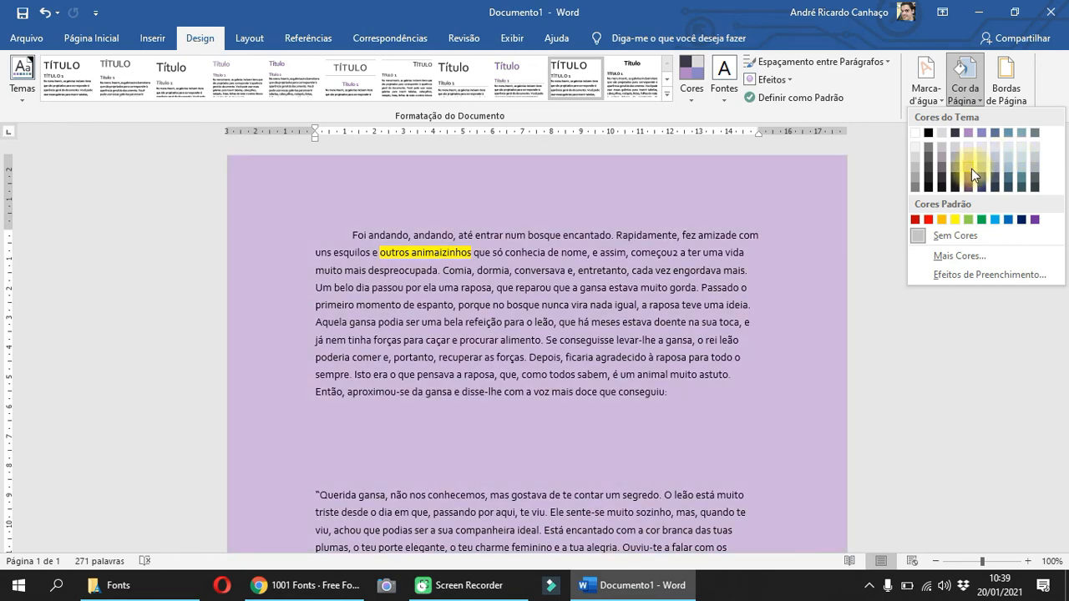
click(972, 167)
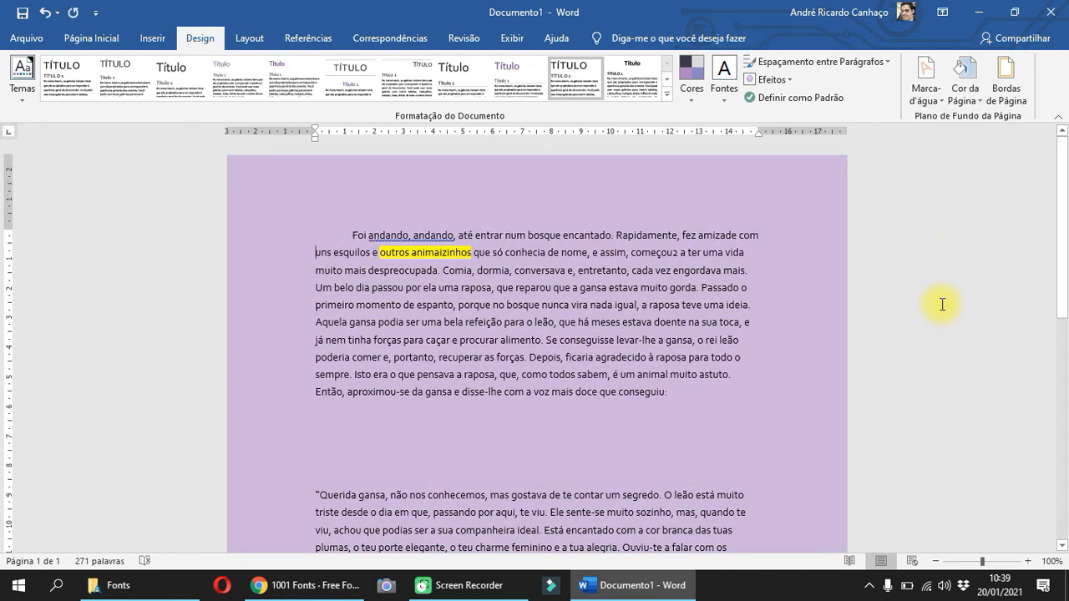
Add a solid box page border with a 4½ pt line width to the whole document.
click(1005, 80)
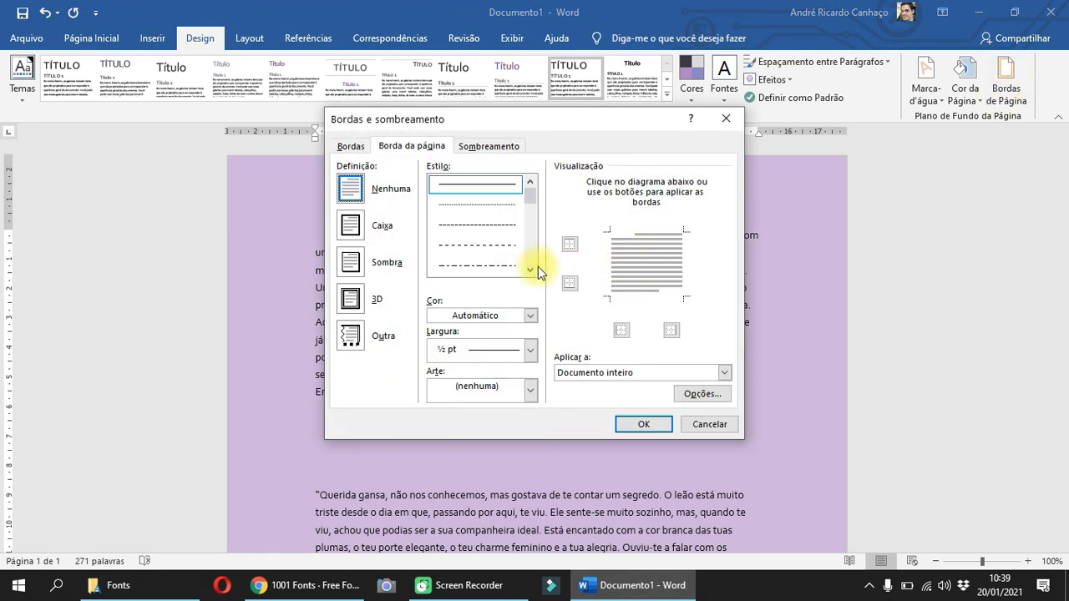
click(350, 262)
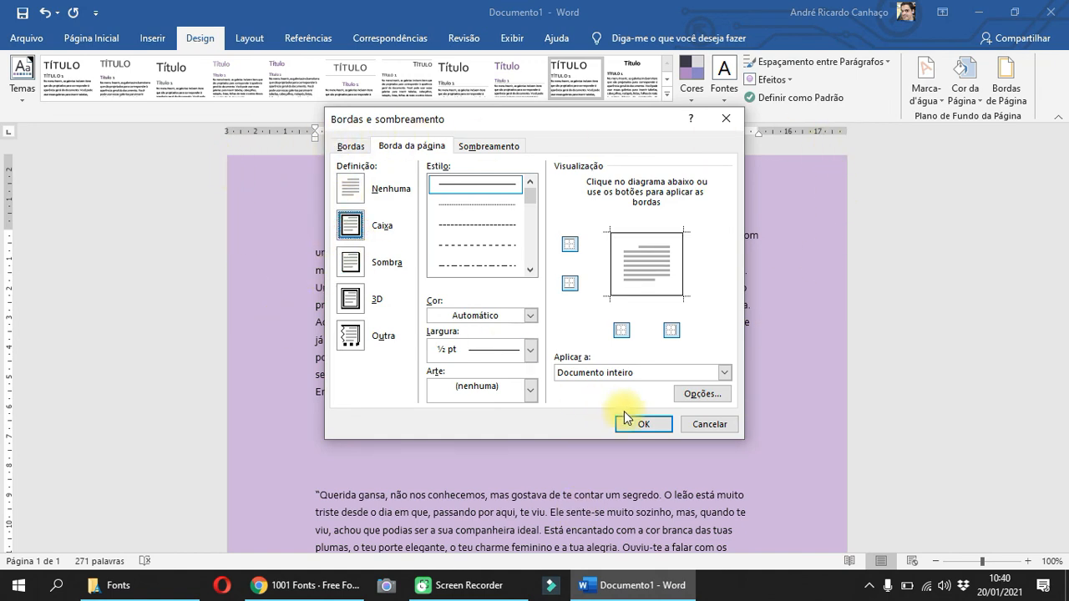
click(529, 351)
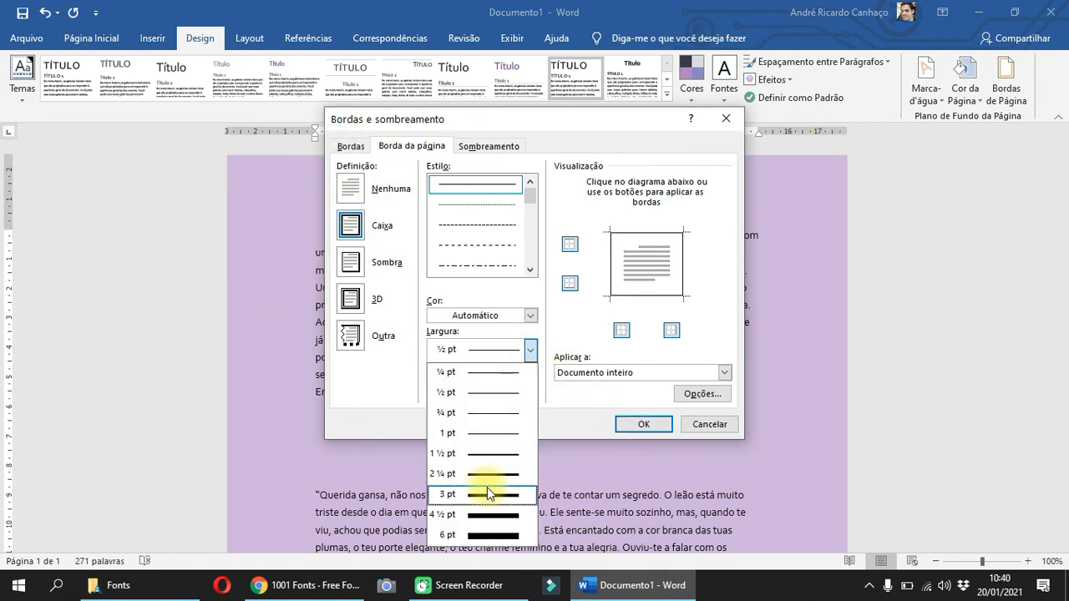
click(491, 514)
click(649, 428)
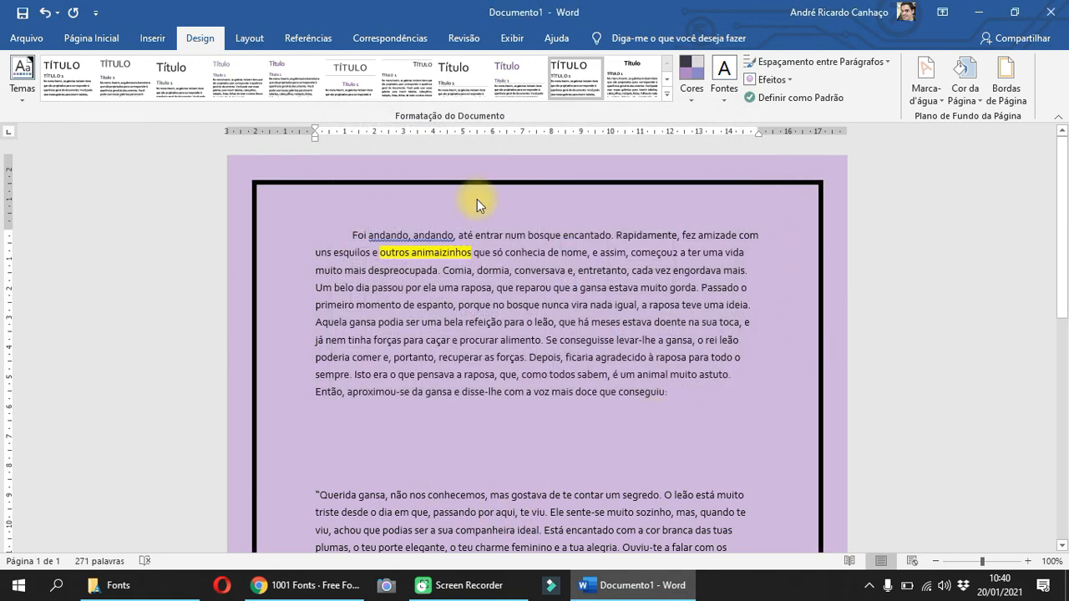
scroll(327, 314, down, 10)
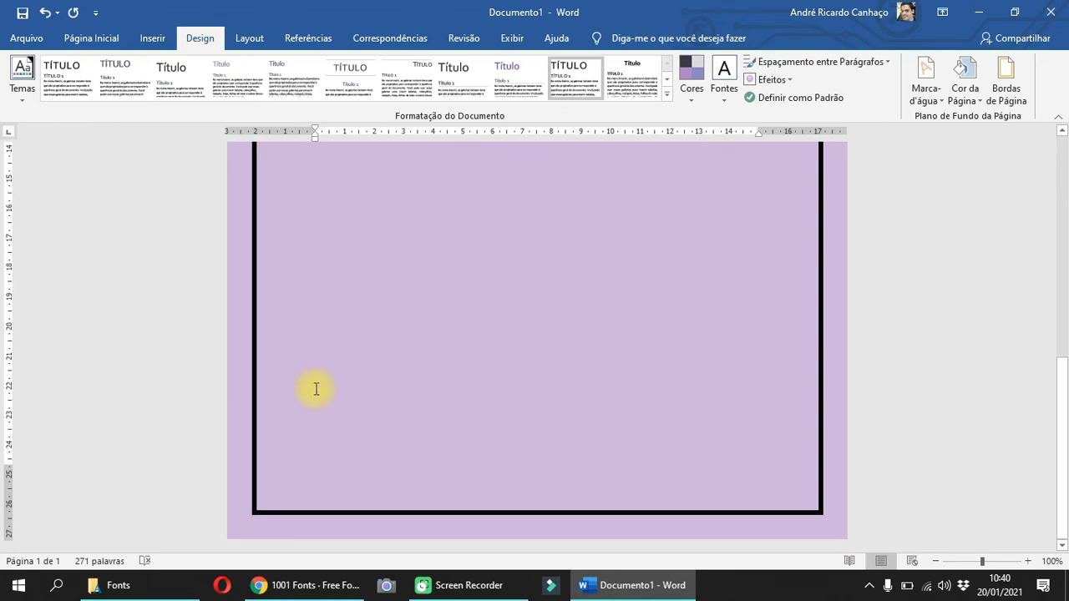
scroll(787, 530, up, 8)
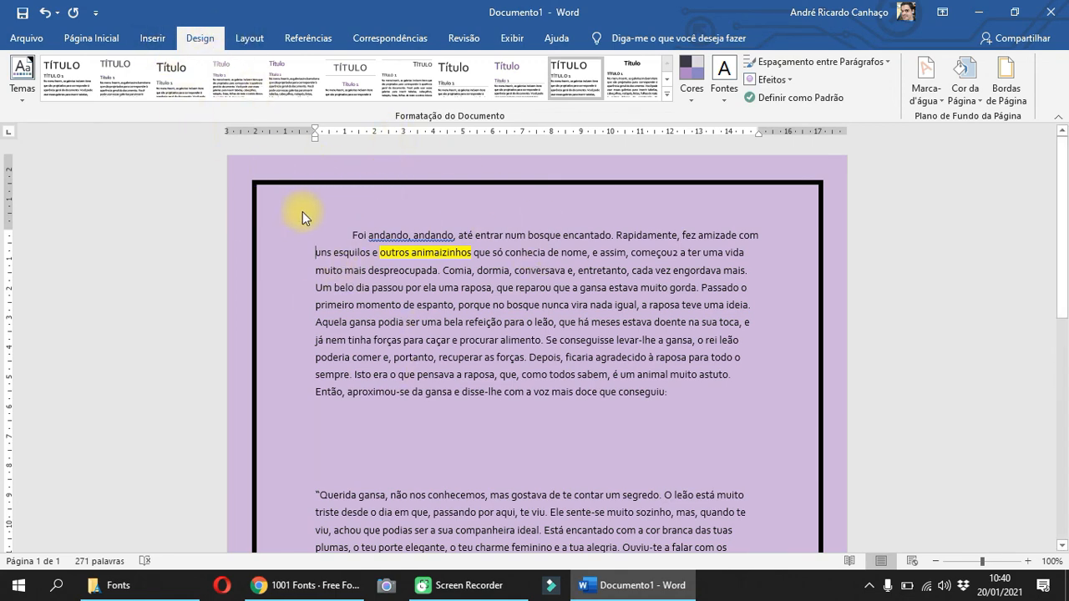
click(153, 41)
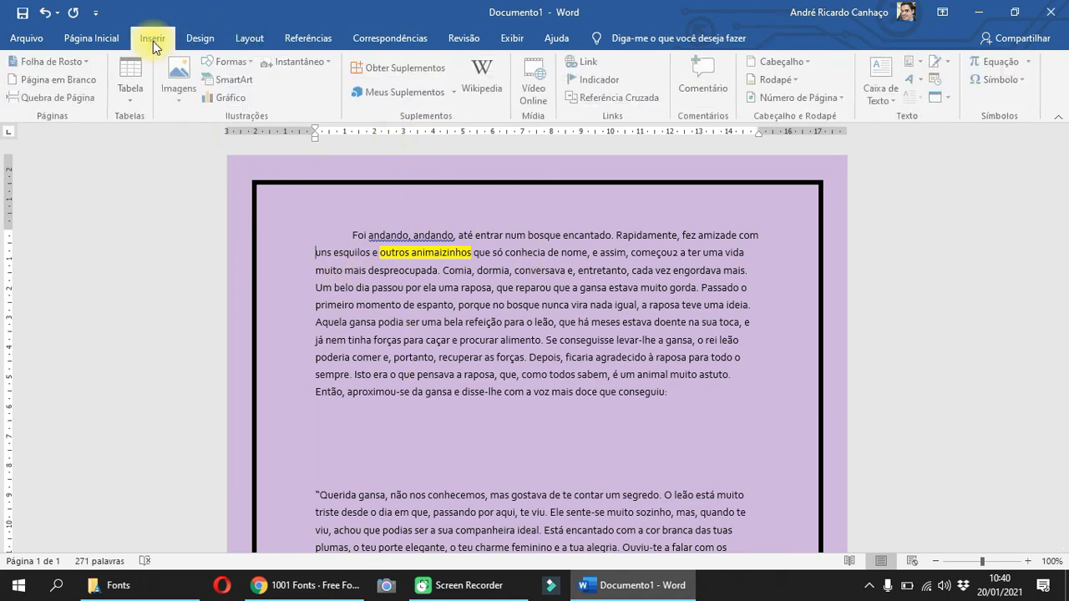
click(91, 38)
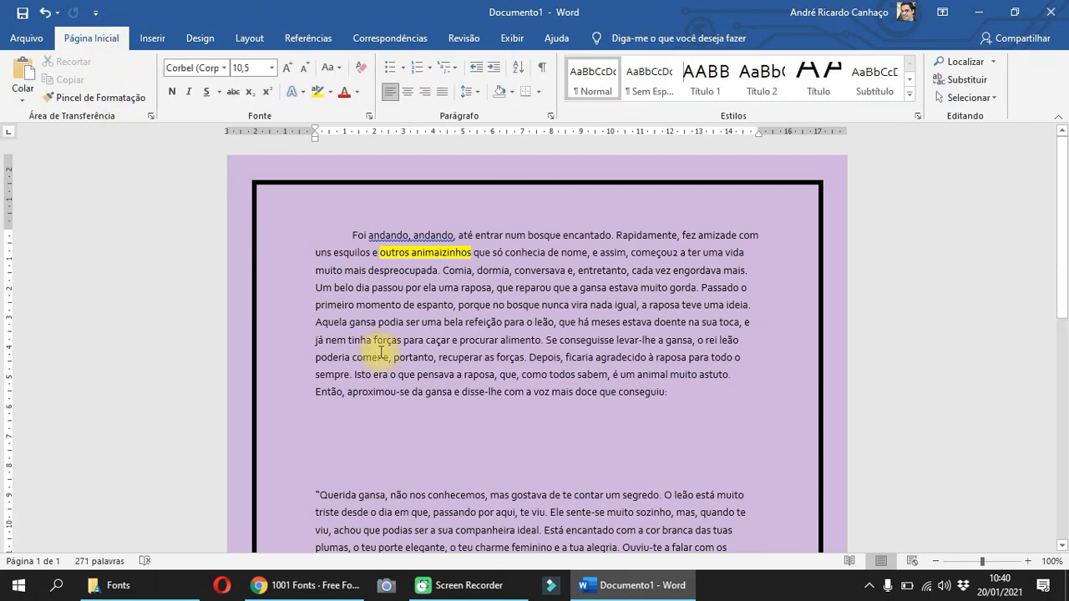
scroll(577, 355, down, 8)
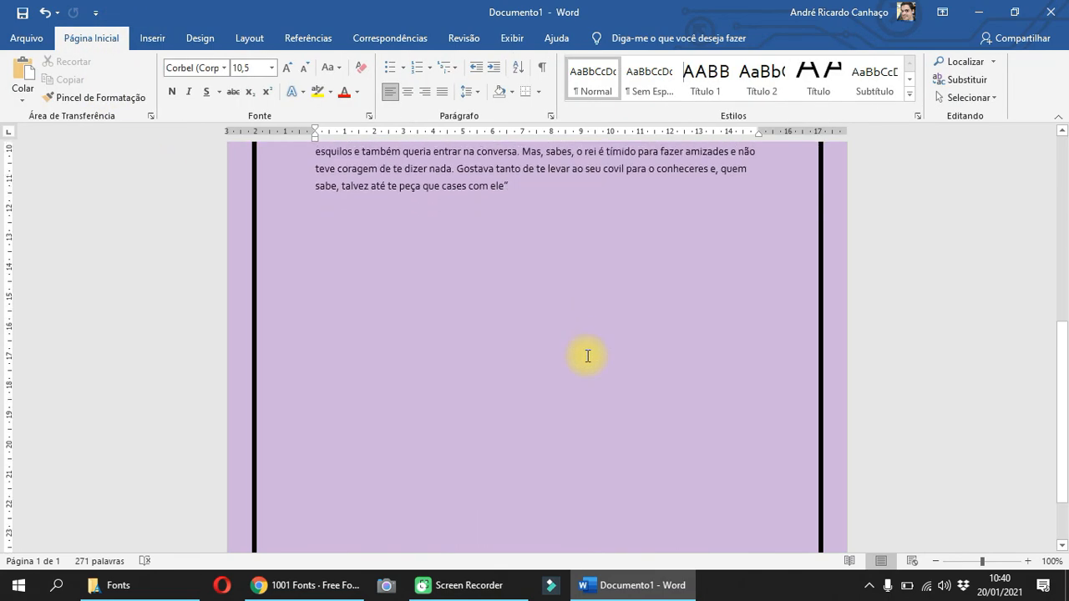
scroll(586, 355, up, 8)
scroll(588, 357, up, 1)
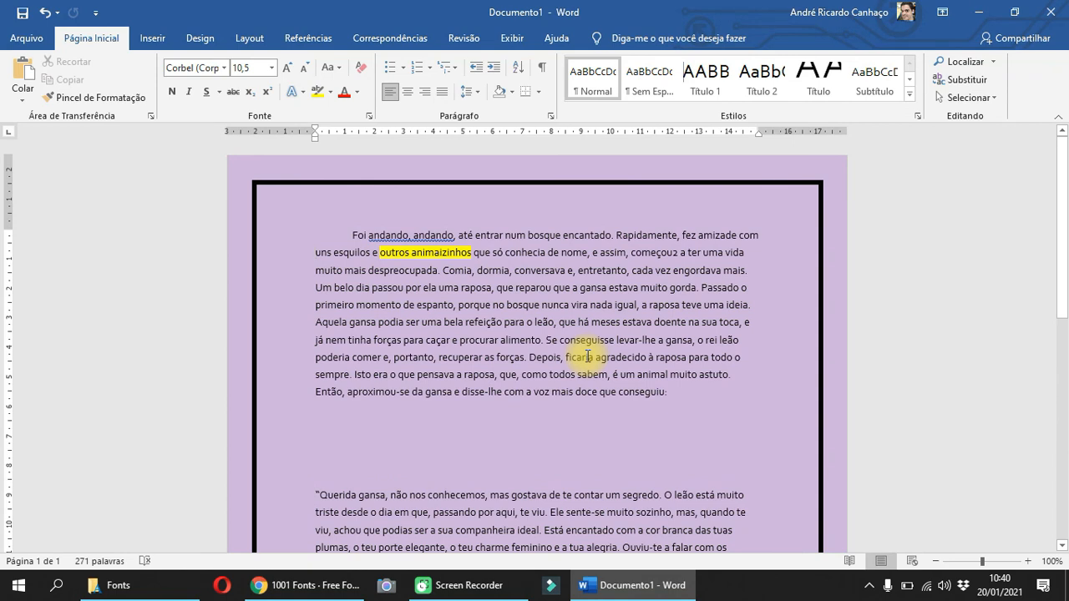